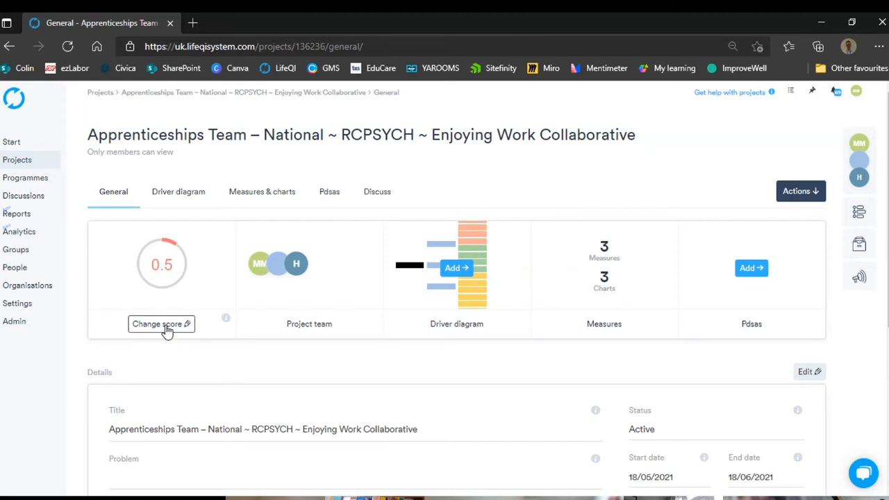
Review the available progress scores and the project team's members, leaving both as they are.
{"action": "left_click", "coordinate": [166, 331]}
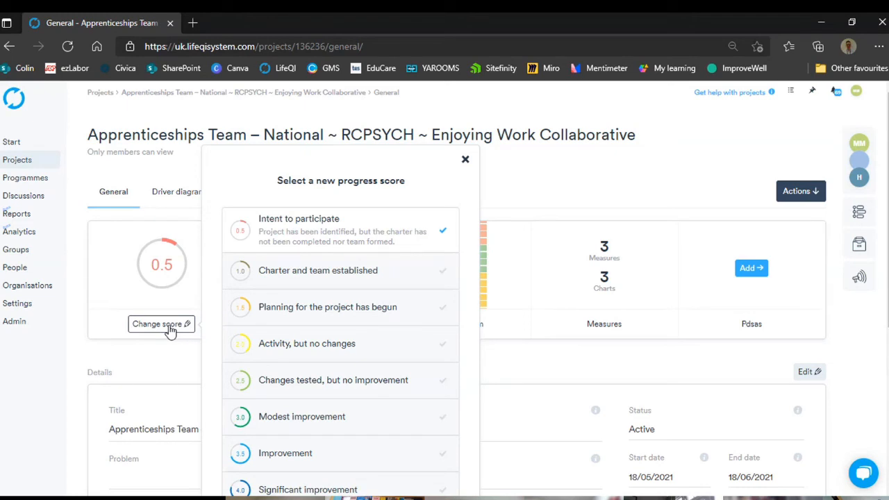
{"action": "left_click", "coordinate": [356, 318]}
{"action": "left_click", "coordinate": [465, 162]}
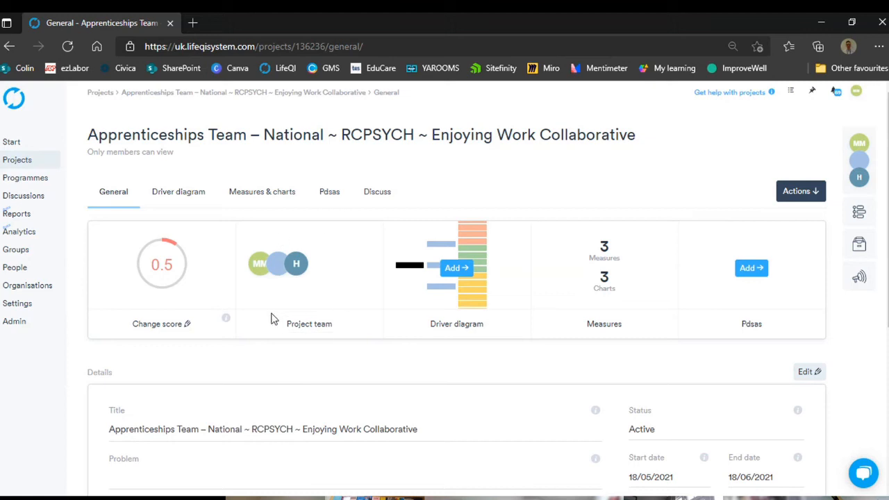
{"action": "left_click", "coordinate": [304, 330]}
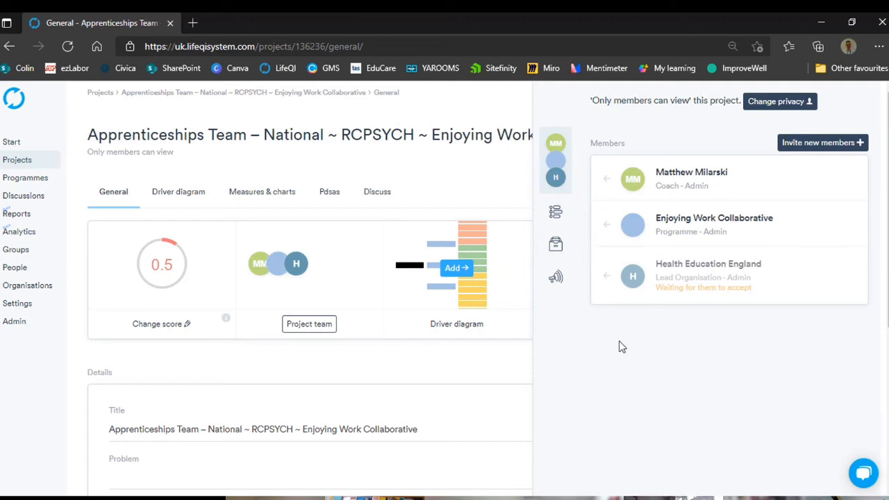
{"action": "left_click", "coordinate": [489, 377]}
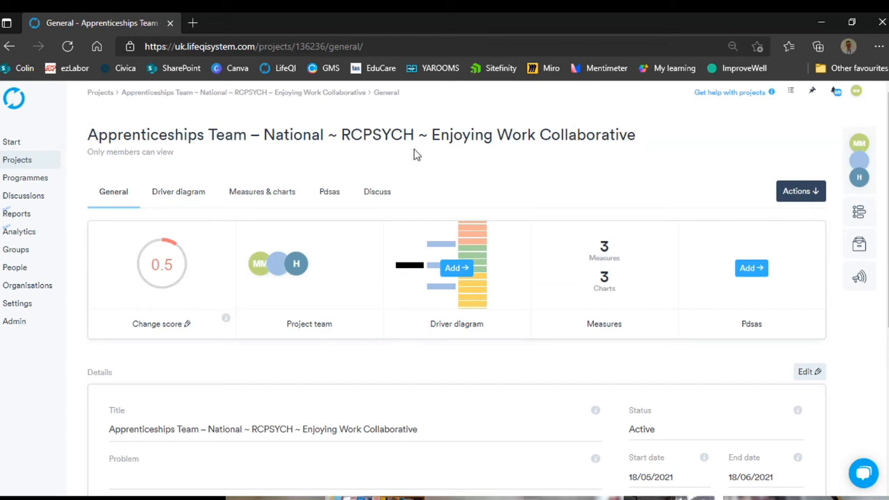
Open the outcome measure "People who have enjoyed being at work on a frequent basis" and examine its aggregate P chart.
{"action": "left_click", "coordinate": [258, 197]}
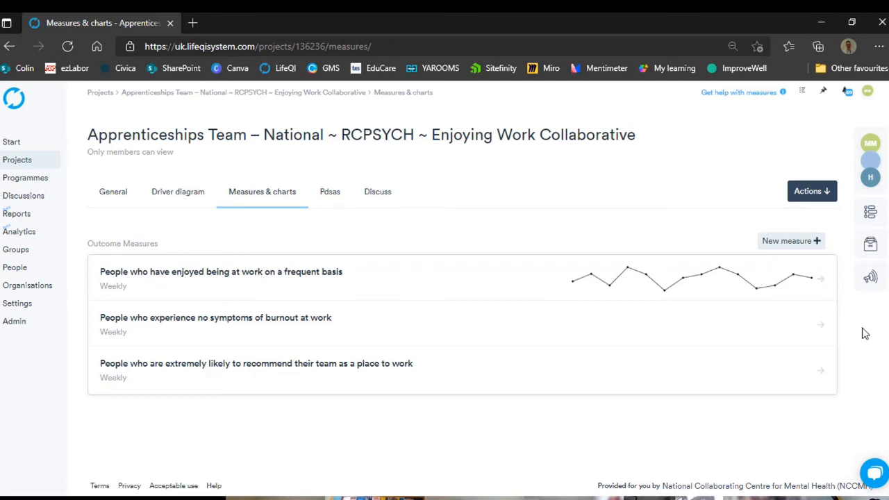
{"action": "left_click", "coordinate": [261, 274]}
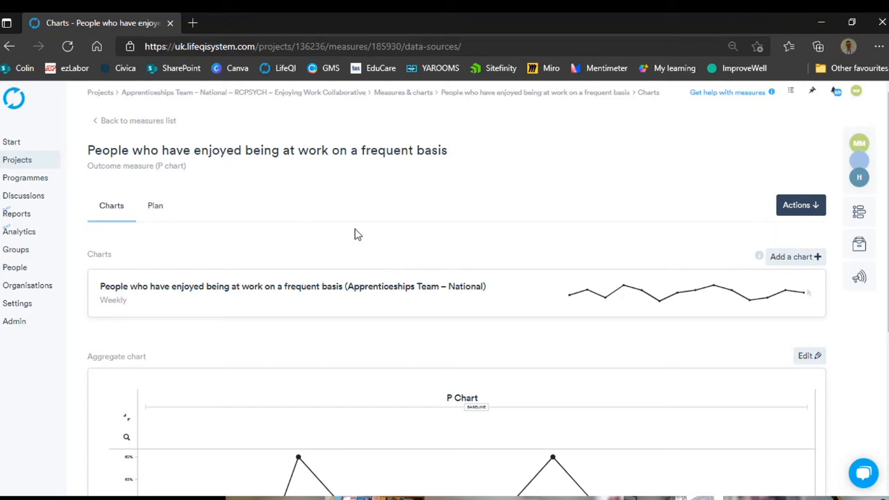
{"action": "scroll", "coordinate": [354, 234], "scroll_direction": "down", "scroll_amount": 1}
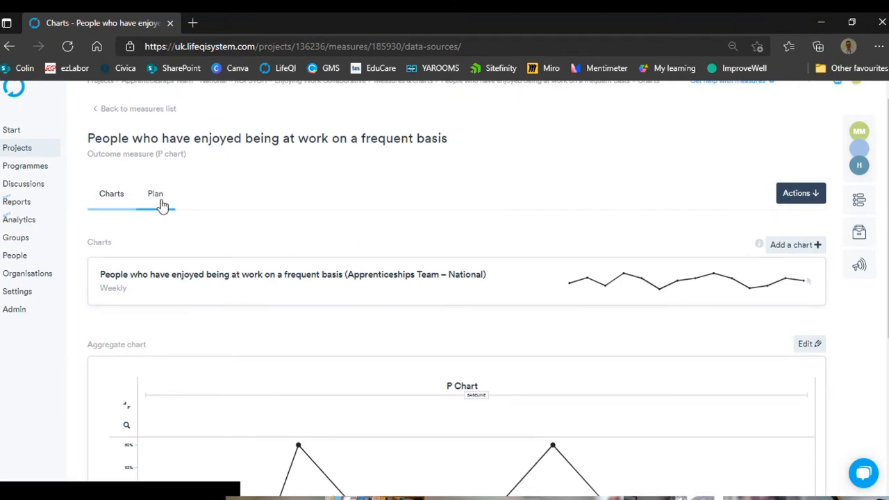
{"action": "scroll", "coordinate": [355, 197], "scroll_direction": "down", "scroll_amount": 1}
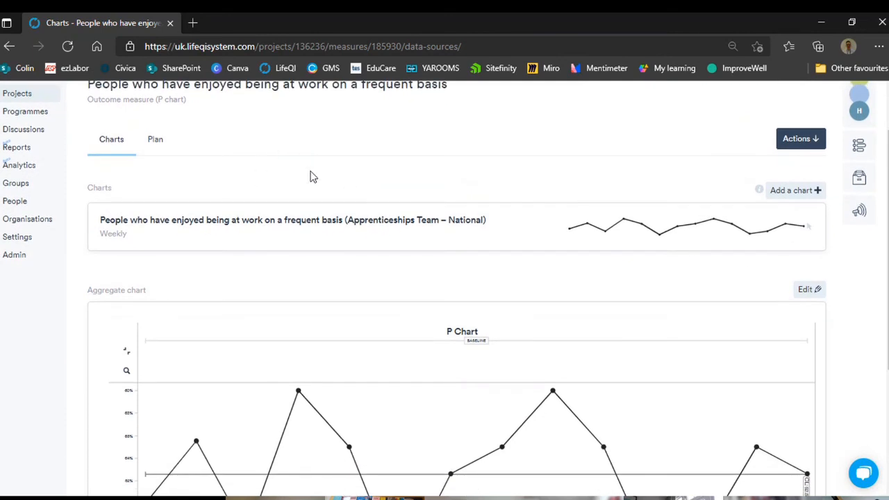
{"action": "scroll", "coordinate": [311, 177], "scroll_direction": "down", "scroll_amount": 1}
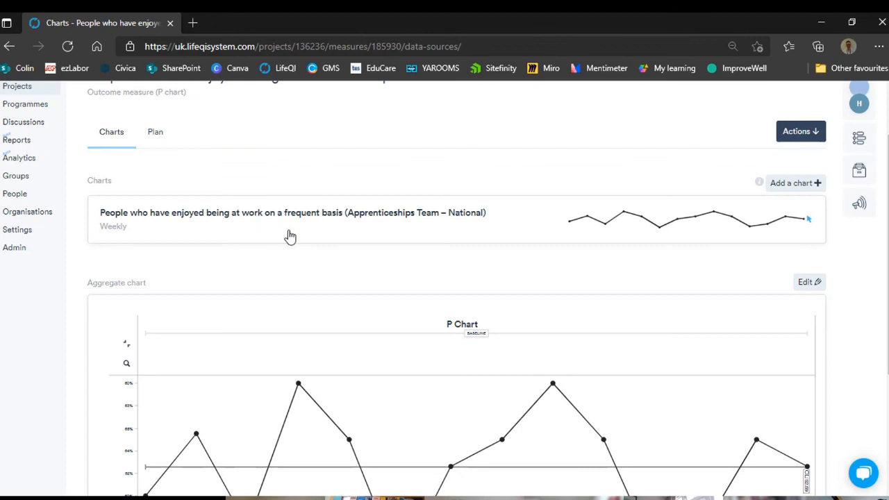
{"action": "scroll", "coordinate": [244, 164], "scroll_direction": "down", "scroll_amount": 3}
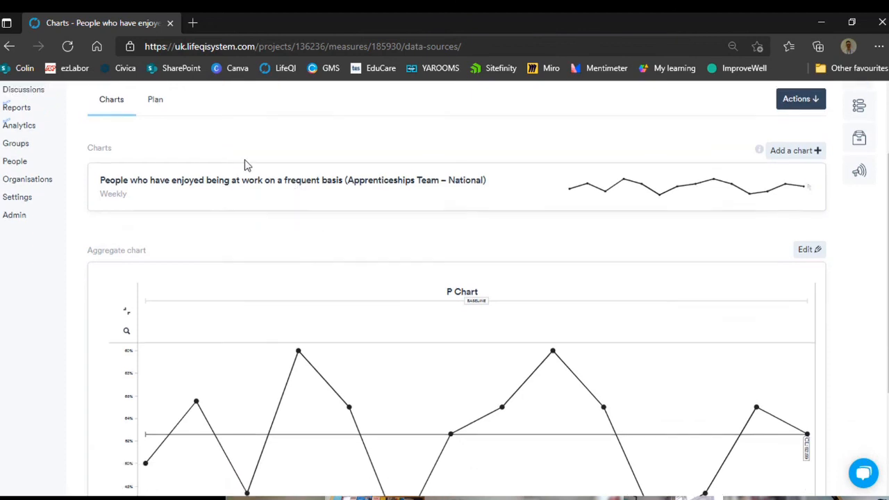
{"action": "scroll", "coordinate": [245, 164], "scroll_direction": "down", "scroll_amount": 2}
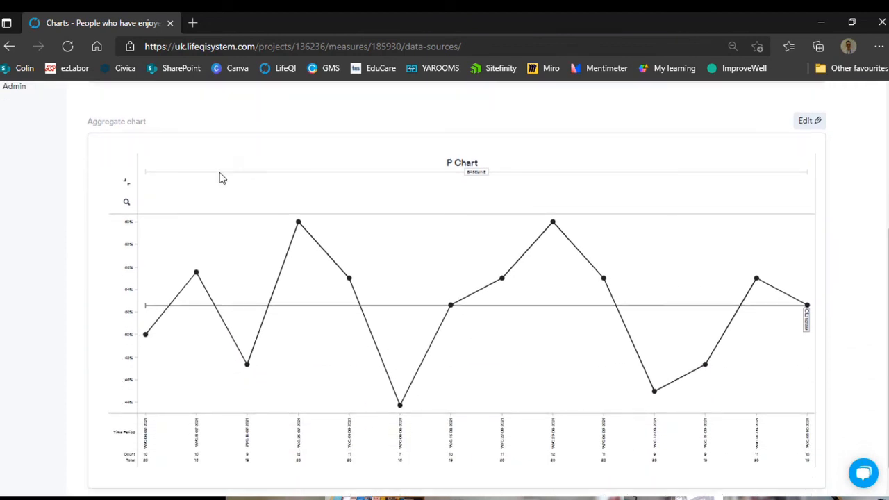
{"action": "scroll", "coordinate": [42, 295], "scroll_direction": "down", "scroll_amount": 1}
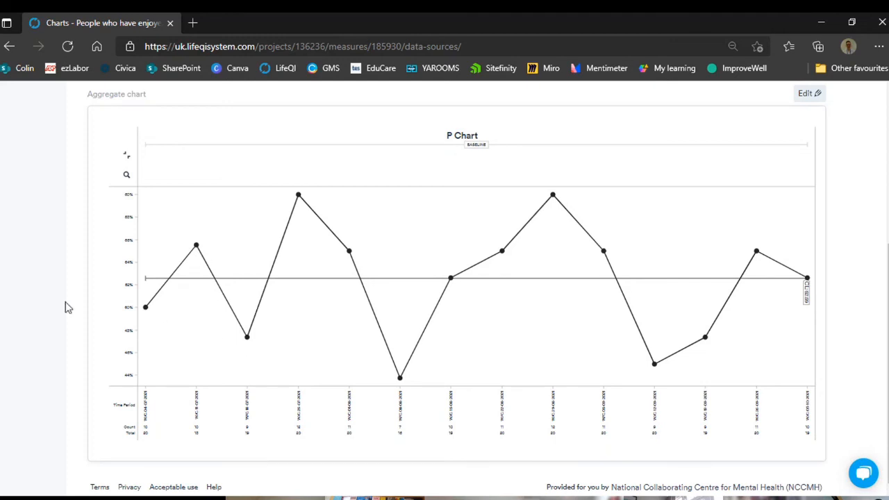
{"action": "scroll", "coordinate": [25, 299], "scroll_direction": "up", "scroll_amount": 4}
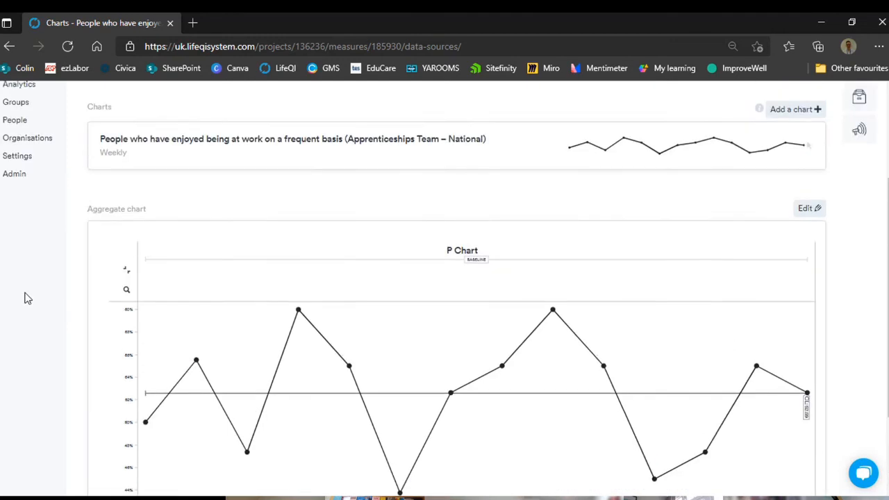
{"action": "scroll", "coordinate": [24, 299], "scroll_direction": "down", "scroll_amount": 1}
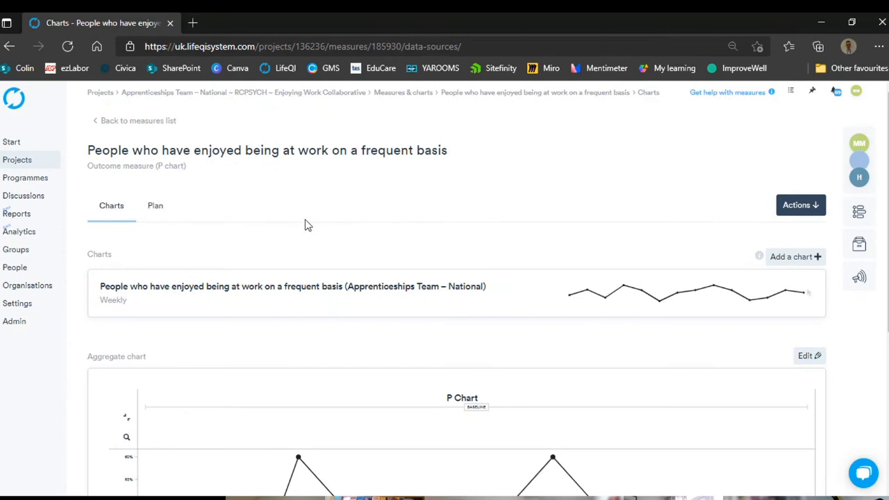
Open the measure's Apprenticeships Team – National chart and examine the plotted points and the weekly count and total data beneath.
{"action": "left_click", "coordinate": [277, 291]}
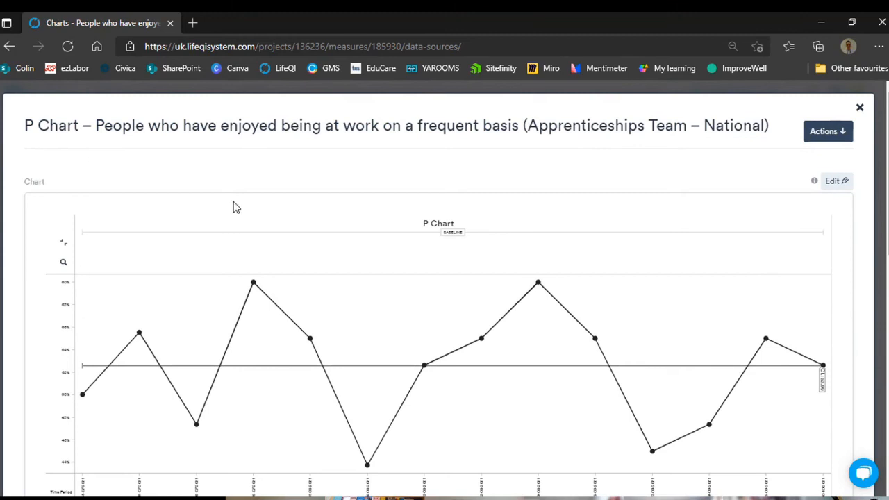
{"action": "scroll", "coordinate": [120, 171], "scroll_direction": "down", "scroll_amount": 2}
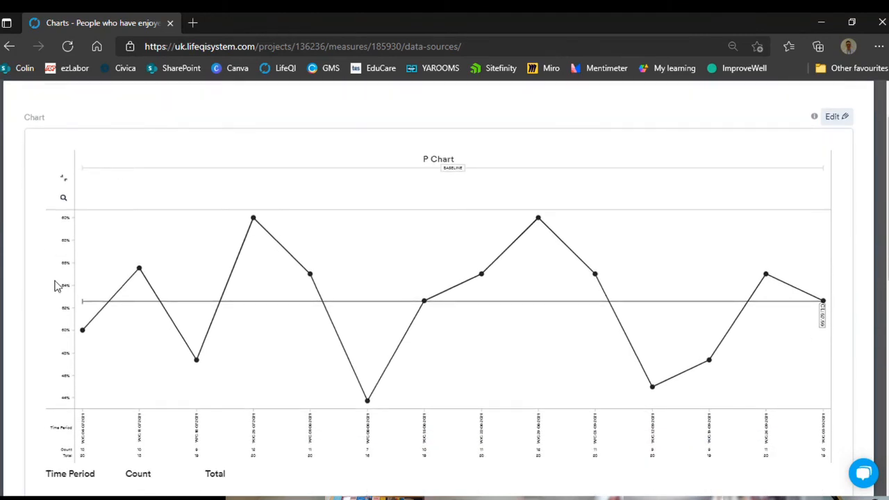
{"action": "scroll", "coordinate": [56, 287], "scroll_direction": "down", "scroll_amount": 4}
{"action": "scroll", "coordinate": [59, 275], "scroll_direction": "down", "scroll_amount": 1}
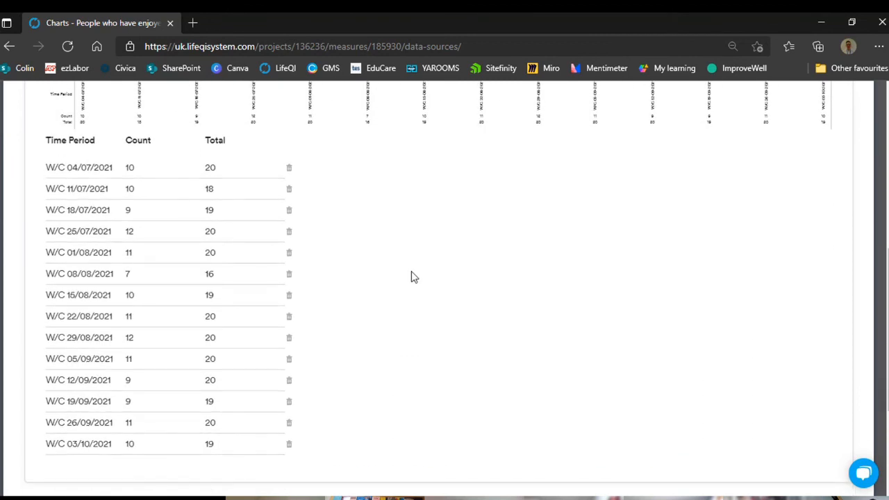
{"action": "scroll", "coordinate": [411, 277], "scroll_direction": "down", "scroll_amount": 1}
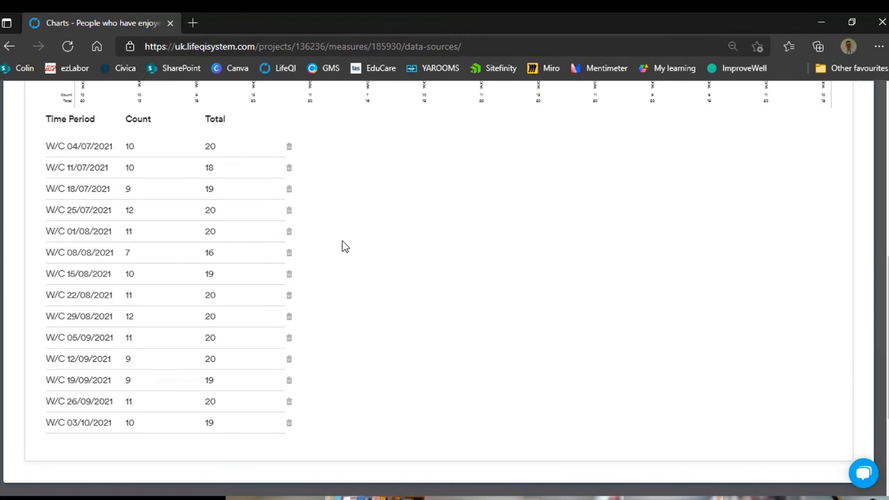
{"action": "scroll", "coordinate": [345, 246], "scroll_direction": "down", "scroll_amount": 1}
{"action": "scroll", "coordinate": [346, 246], "scroll_direction": "up", "scroll_amount": 7}
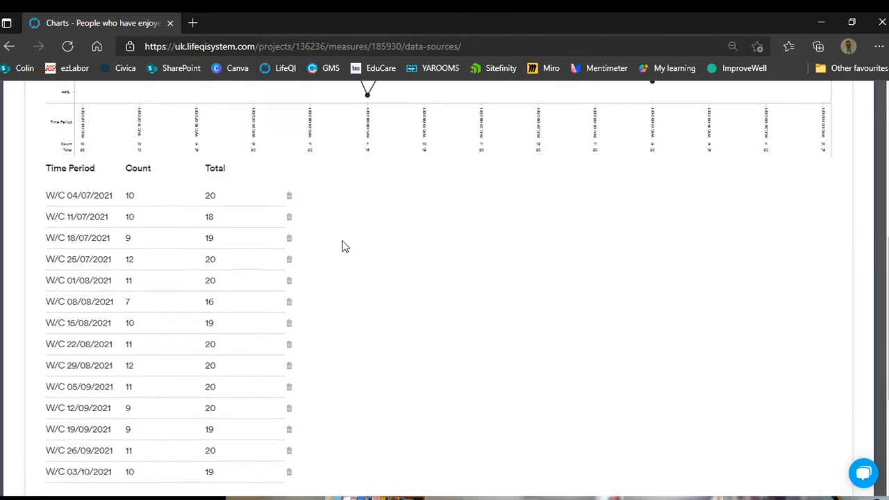
{"action": "scroll", "coordinate": [282, 180], "scroll_direction": "down", "scroll_amount": 1}
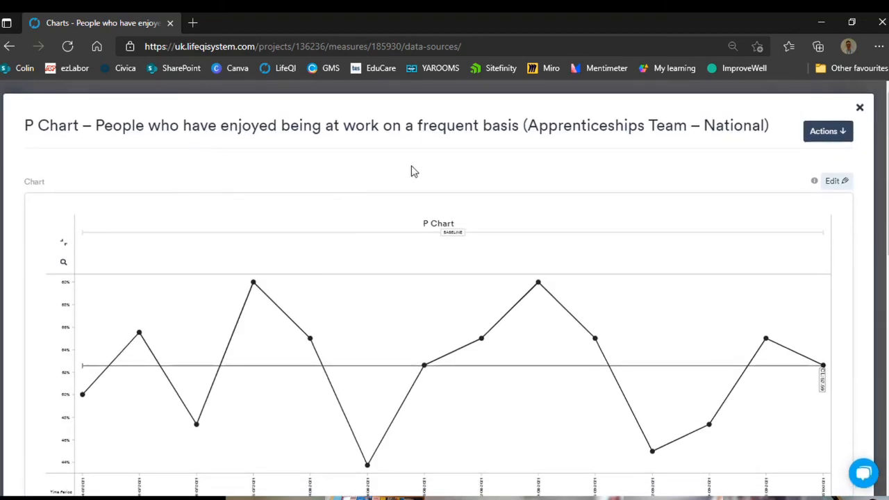
{"action": "scroll", "coordinate": [362, 391], "scroll_direction": "down", "scroll_amount": 4}
{"action": "scroll", "coordinate": [361, 391], "scroll_direction": "down", "scroll_amount": 3}
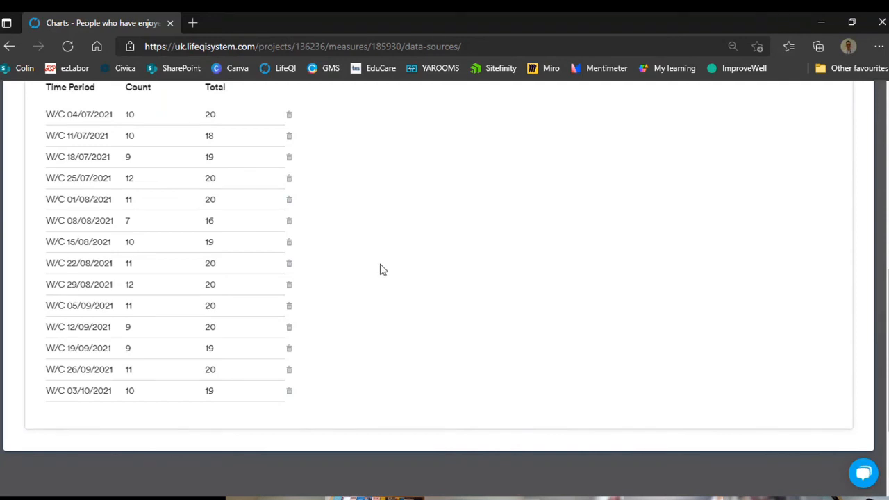
{"action": "scroll", "coordinate": [351, 230], "scroll_direction": "up", "scroll_amount": 2}
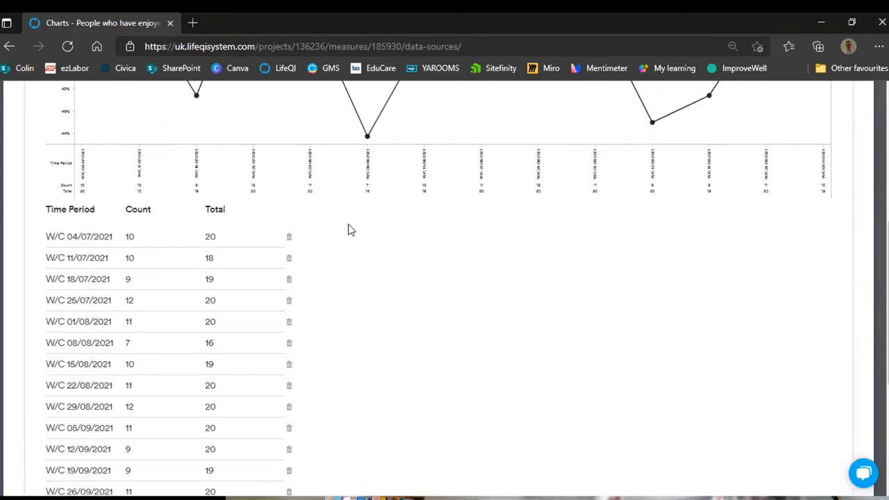
{"action": "scroll", "coordinate": [405, 263], "scroll_direction": "up", "scroll_amount": 2}
{"action": "scroll", "coordinate": [406, 264], "scroll_direction": "up", "scroll_amount": 4}
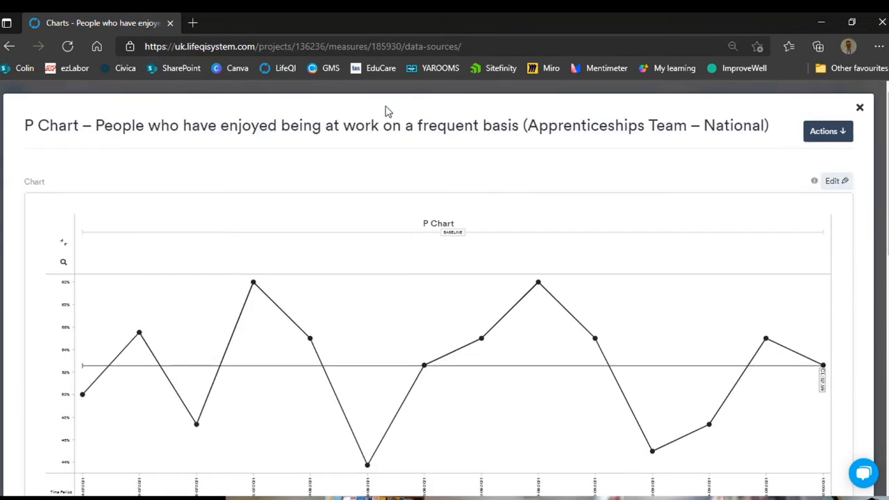
Put the P chart into edit mode and open the details of the W/C 15-08-2021 data point.
{"action": "scroll", "coordinate": [387, 111], "scroll_direction": "down", "scroll_amount": 1}
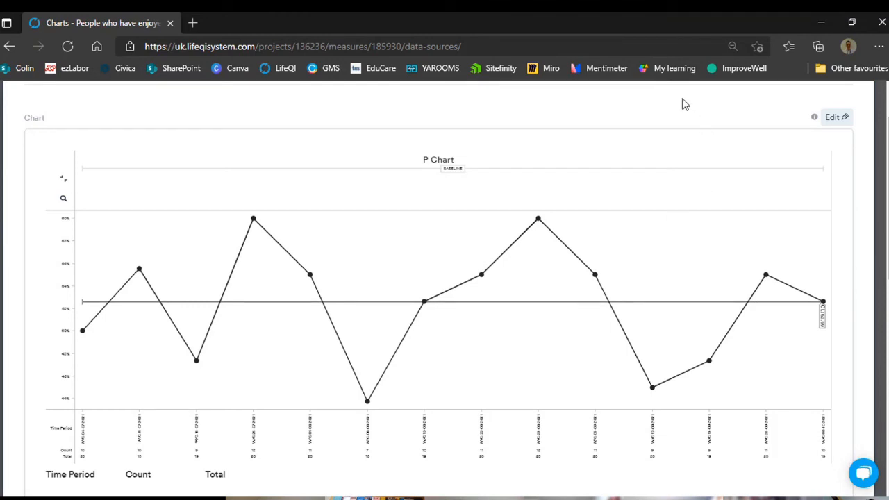
{"action": "scroll", "coordinate": [649, 191], "scroll_direction": "up", "scroll_amount": 1}
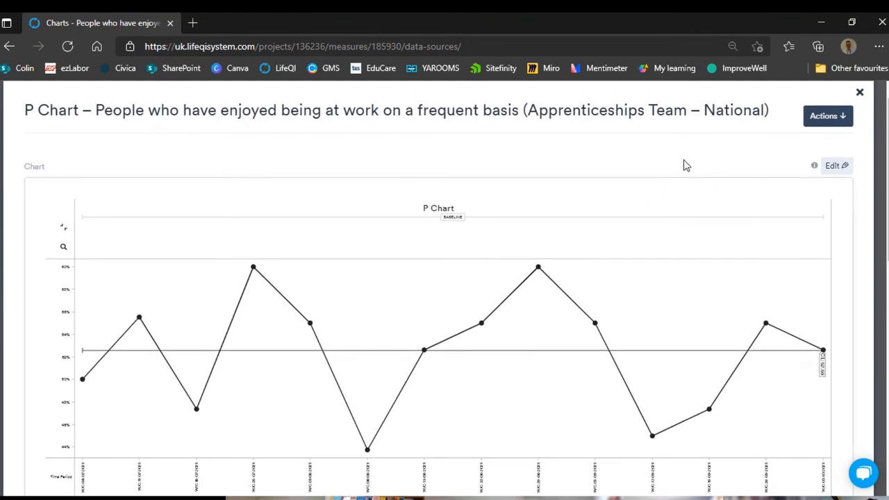
{"action": "left_click", "coordinate": [836, 166]}
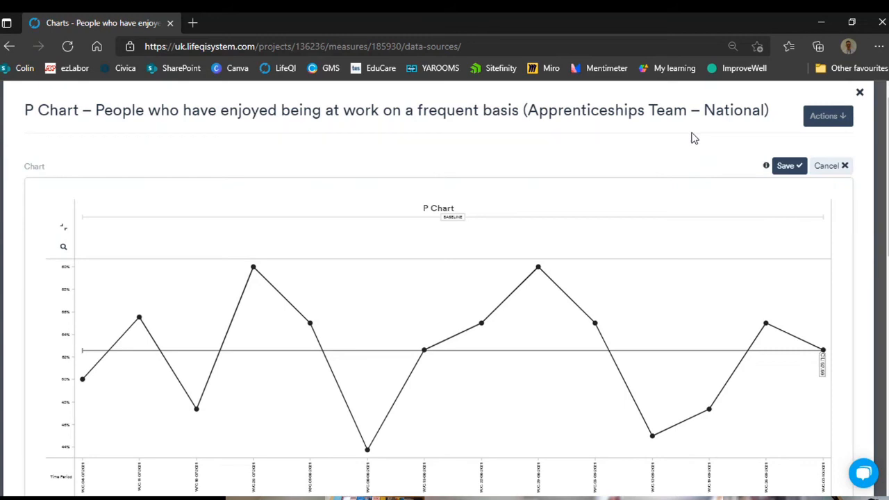
{"action": "scroll", "coordinate": [567, 161], "scroll_direction": "down", "scroll_amount": 2}
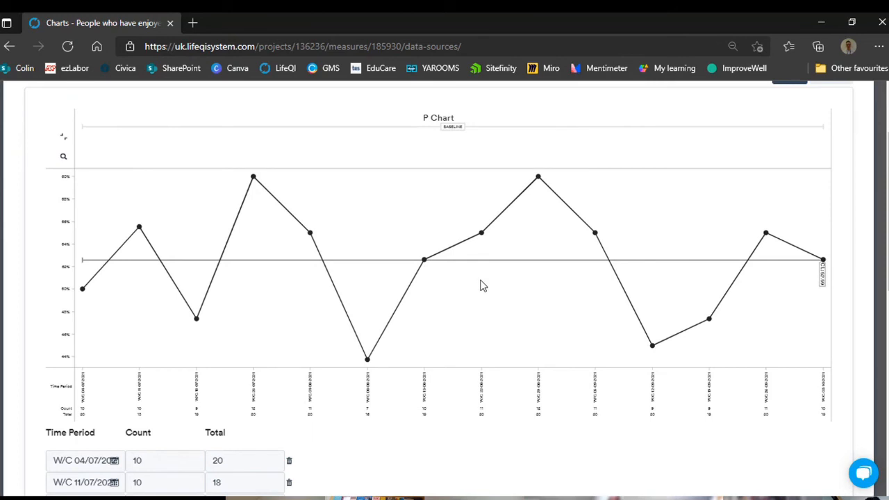
{"action": "left_click", "coordinate": [425, 262]}
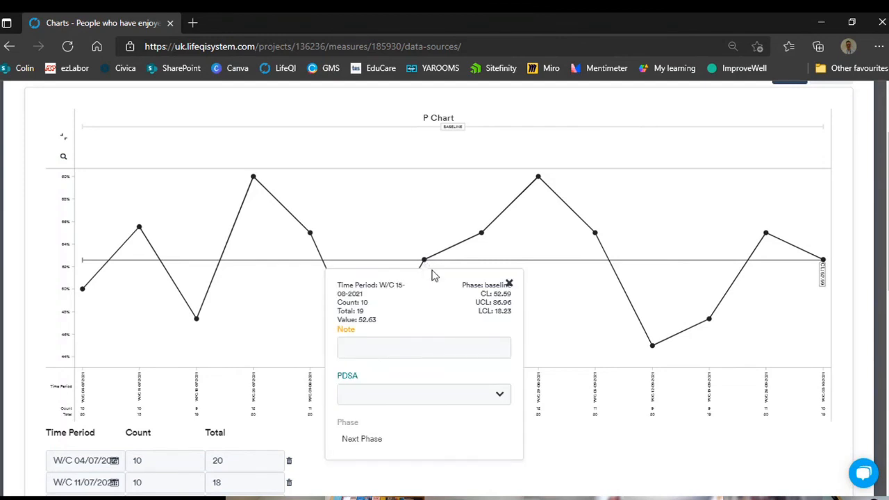
{"action": "scroll", "coordinate": [441, 273], "scroll_direction": "down", "scroll_amount": 1}
{"action": "scroll", "coordinate": [441, 274], "scroll_direction": "down", "scroll_amount": 1}
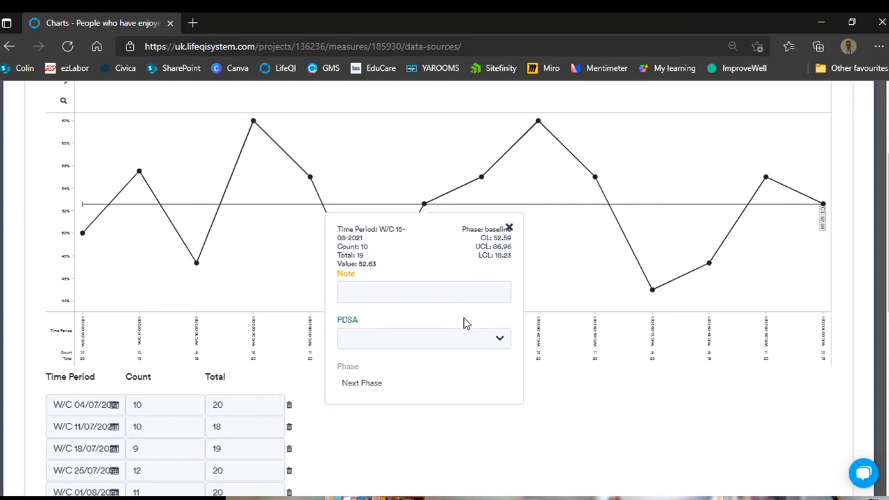
Check the PDSA choices and add the note "Started testing new idea" to the W/C 15-08-2021 data point.
{"action": "left_click", "coordinate": [499, 338]}
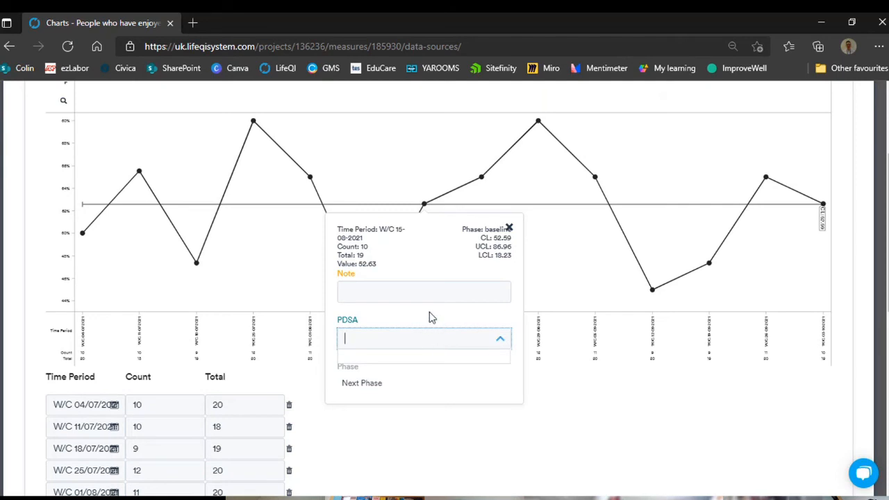
{"action": "left_click", "coordinate": [385, 290]}
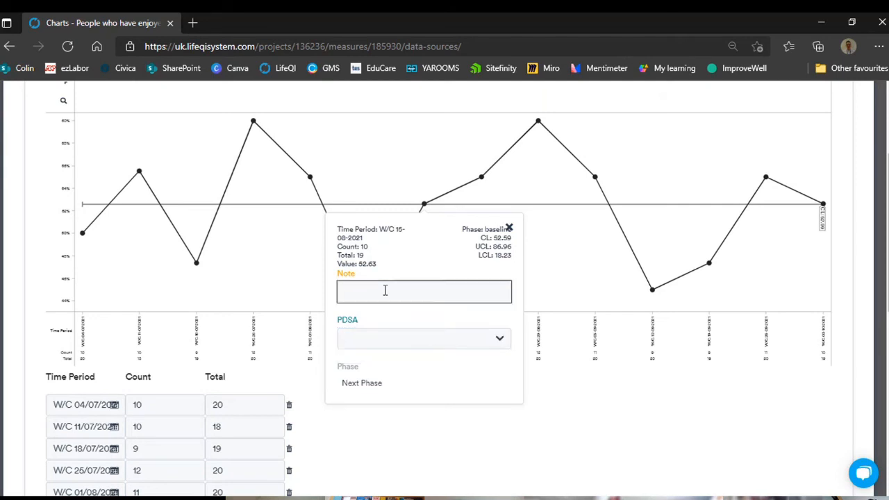
{"action": "type", "text": "Started testing new idea"}
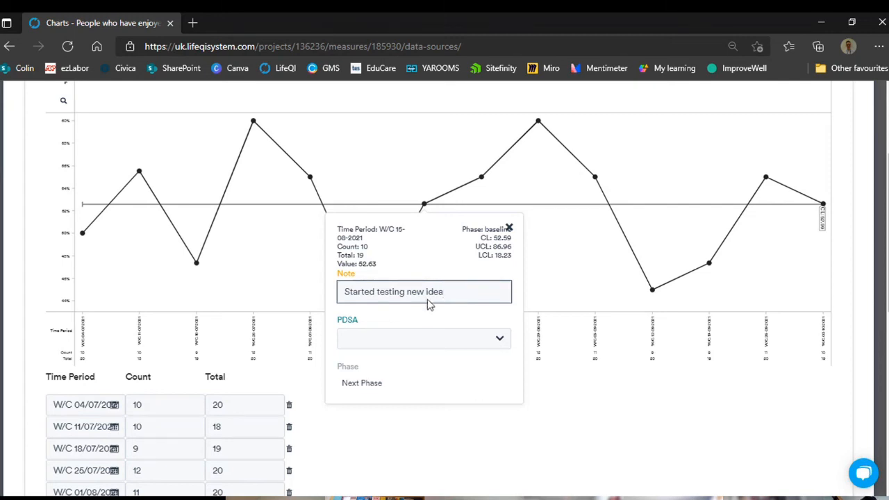
{"action": "left_click", "coordinate": [594, 392]}
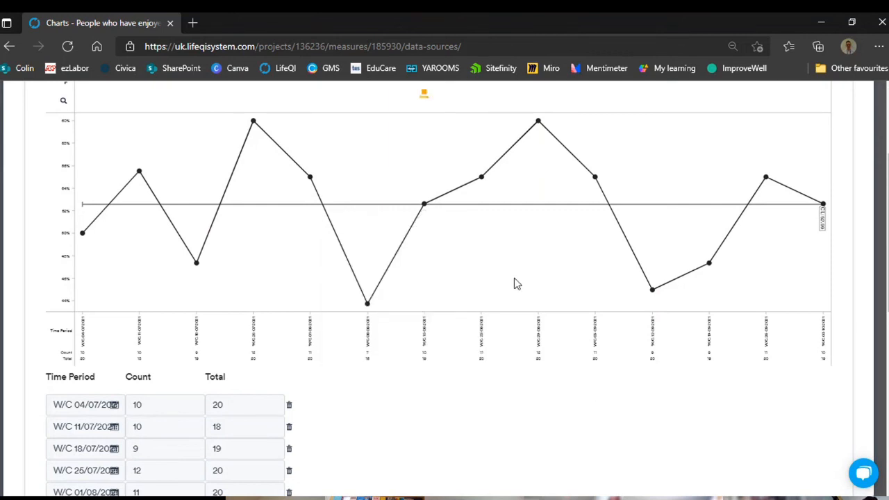
{"action": "scroll", "coordinate": [516, 283], "scroll_direction": "up", "scroll_amount": 1}
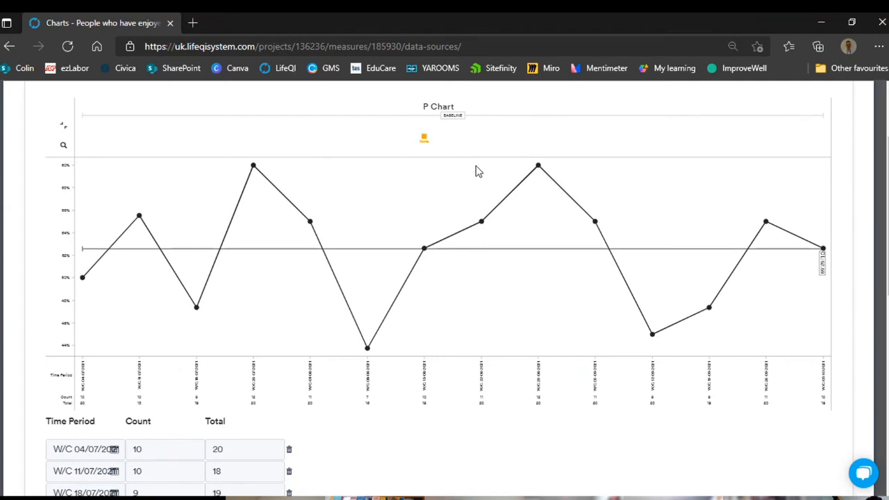
{"action": "scroll", "coordinate": [476, 171], "scroll_direction": "up", "scroll_amount": 1}
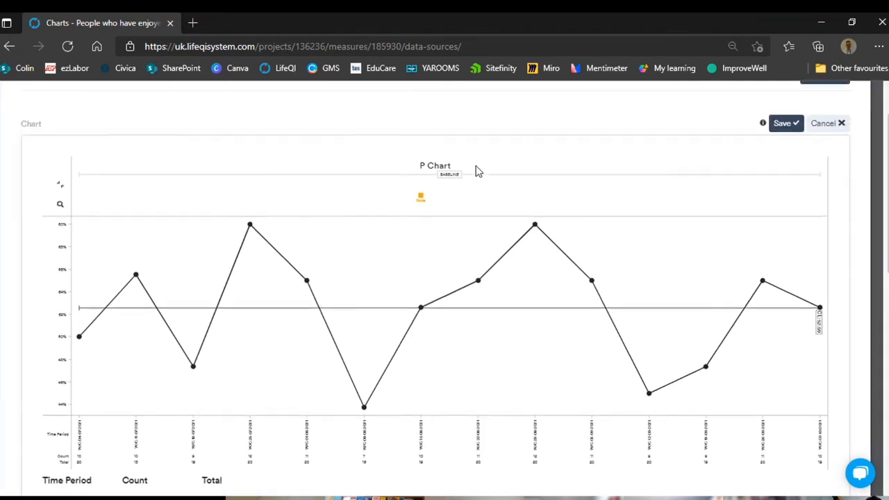
Save the annotated Apprenticeships Team – National P chart and close its detail view.
{"action": "left_click", "coordinate": [787, 133]}
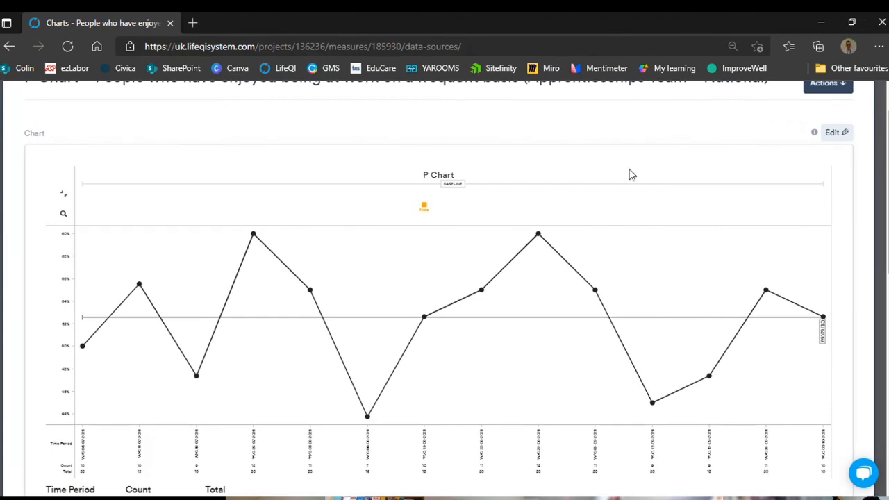
{"action": "scroll", "coordinate": [632, 174], "scroll_direction": "up", "scroll_amount": 1}
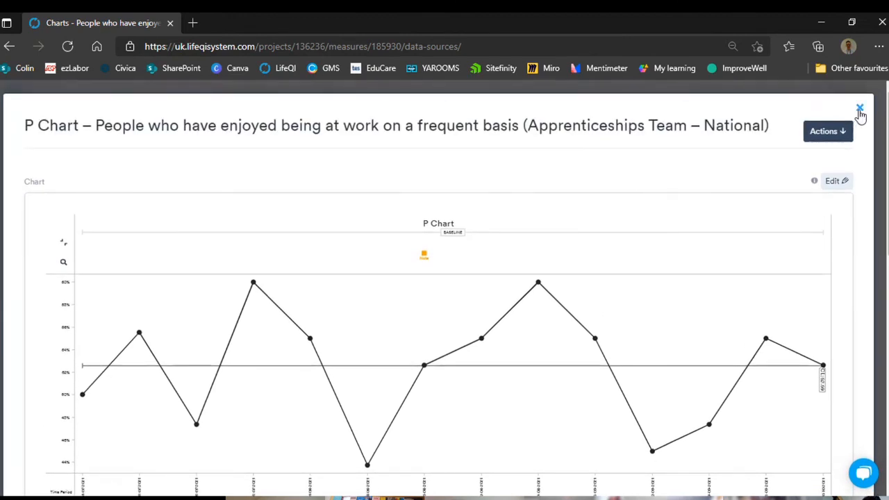
{"action": "left_click", "coordinate": [859, 111]}
Open the note marker on the measure's aggregate P chart, read the note and close it.
{"action": "scroll", "coordinate": [397, 197], "scroll_direction": "down", "scroll_amount": 3}
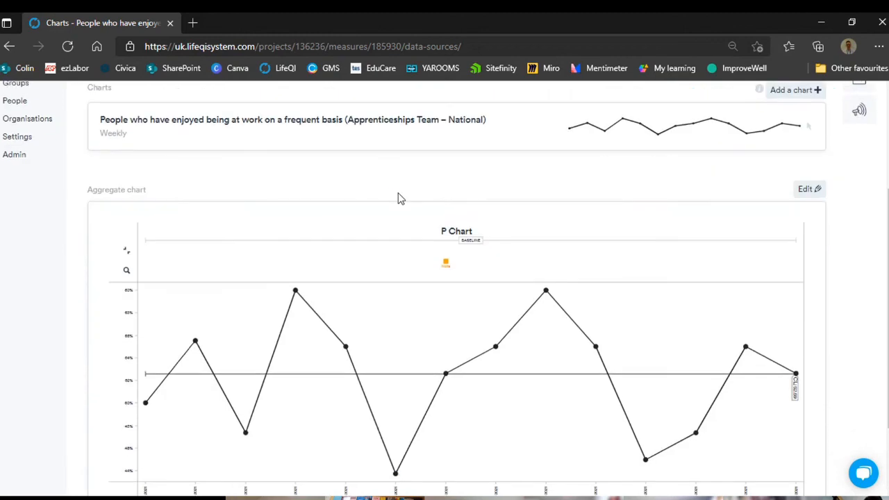
{"action": "scroll", "coordinate": [334, 165], "scroll_direction": "down", "scroll_amount": 1}
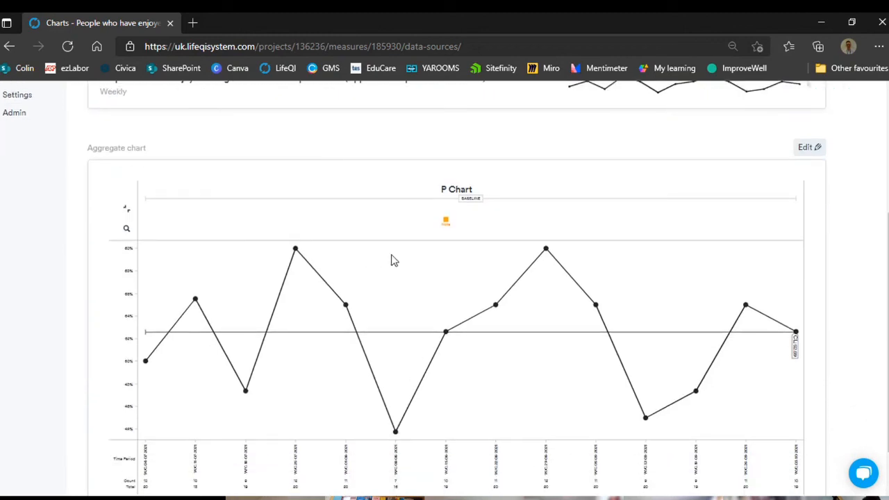
{"action": "left_click", "coordinate": [446, 222]}
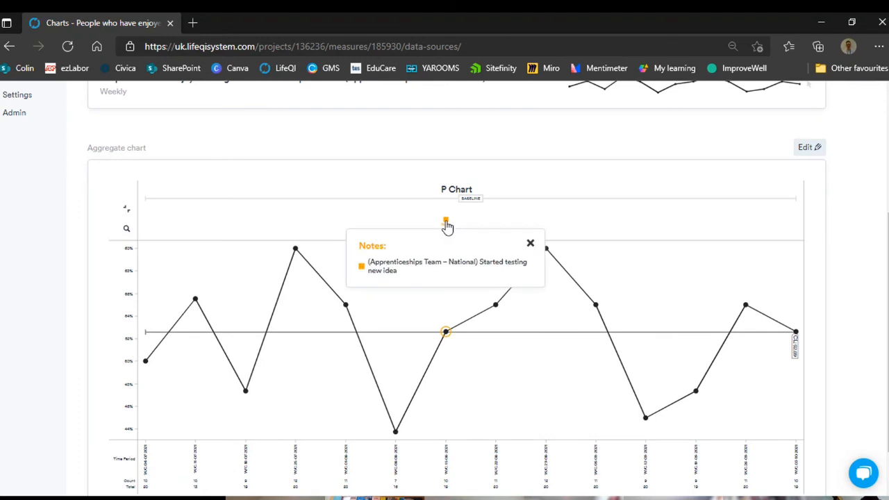
{"action": "left_click", "coordinate": [530, 243]}
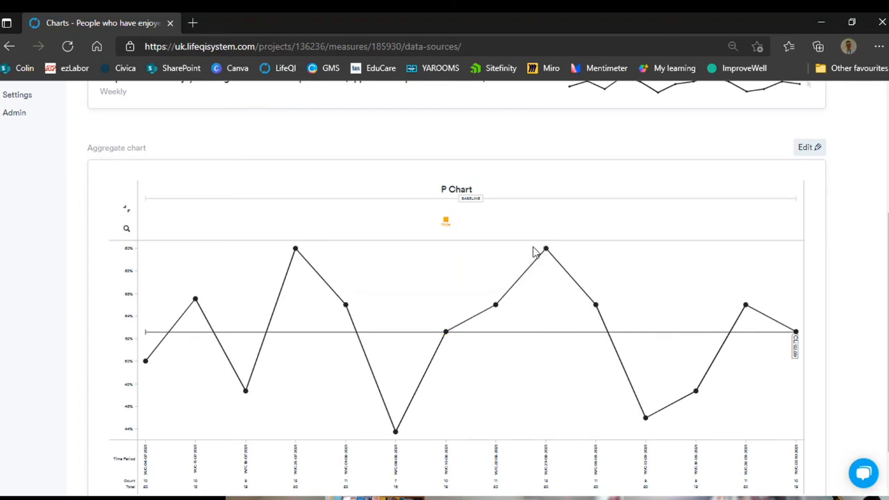
{"action": "scroll", "coordinate": [331, 220], "scroll_direction": "up", "scroll_amount": 1}
{"action": "scroll", "coordinate": [331, 221], "scroll_direction": "up", "scroll_amount": 3}
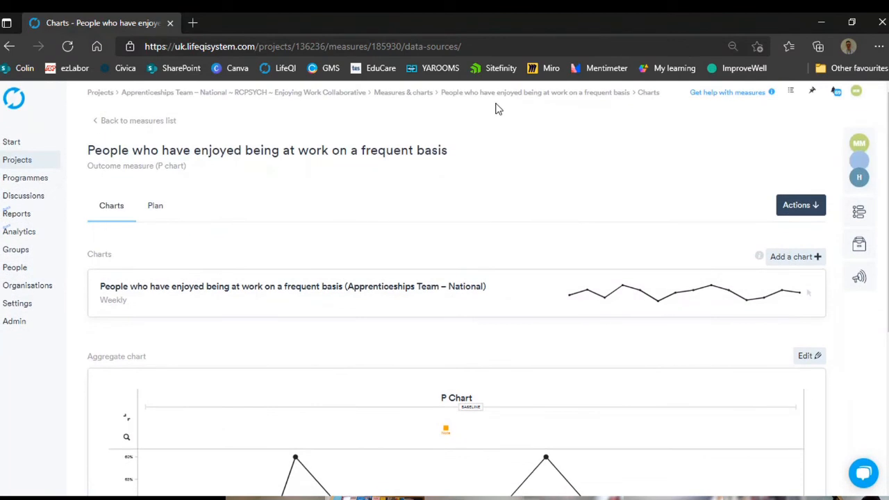
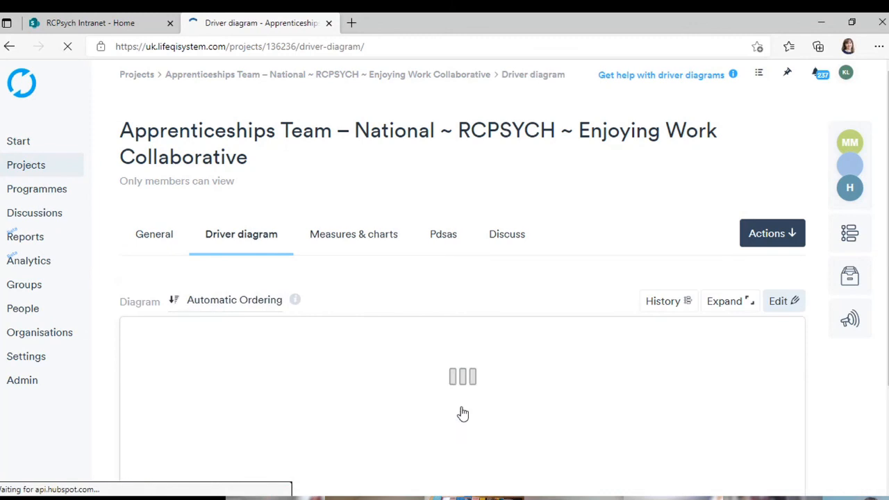
Examine the Enjoying Work Collaborative project's driver diagram, from the aim through its primary and secondary drivers to the change ideas column.
{"action": "scroll", "coordinate": [462, 413], "scroll_direction": "down", "scroll_amount": 2}
{"action": "scroll", "coordinate": [463, 413], "scroll_direction": "down", "scroll_amount": 8}
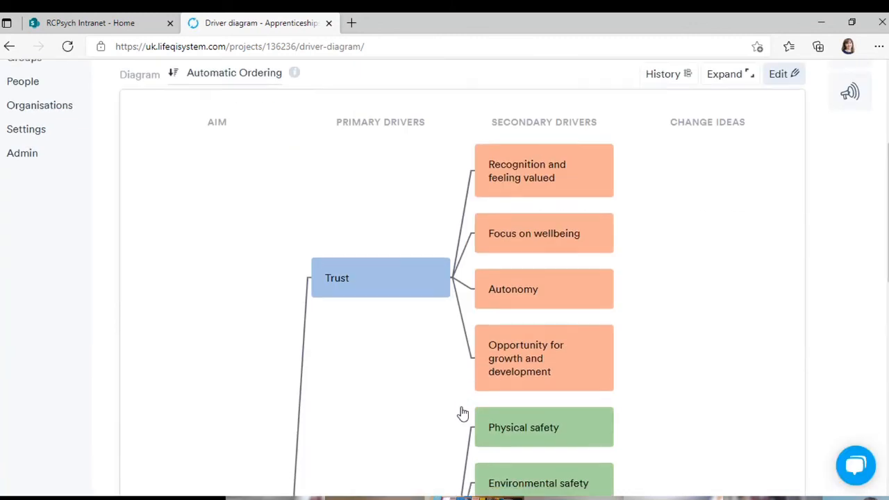
{"action": "scroll", "coordinate": [462, 413], "scroll_direction": "down", "scroll_amount": 2}
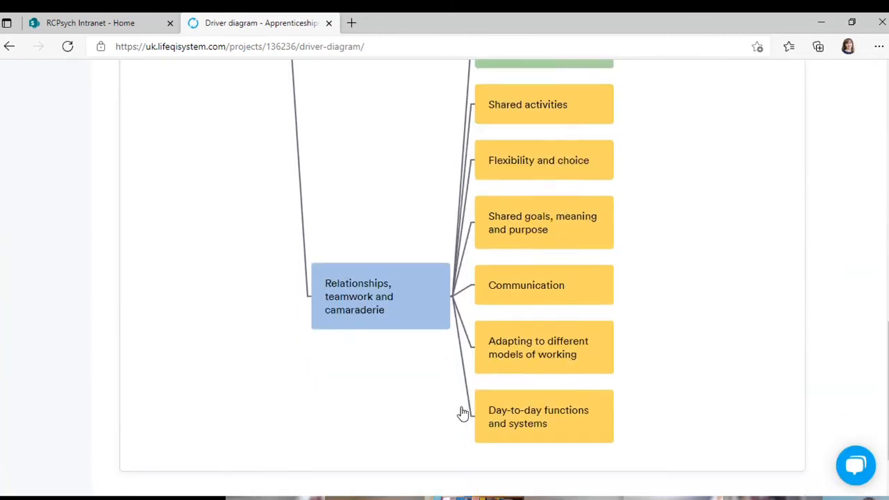
{"action": "scroll", "coordinate": [463, 412], "scroll_direction": "up", "scroll_amount": 7}
{"action": "scroll", "coordinate": [462, 413], "scroll_direction": "up", "scroll_amount": 4}
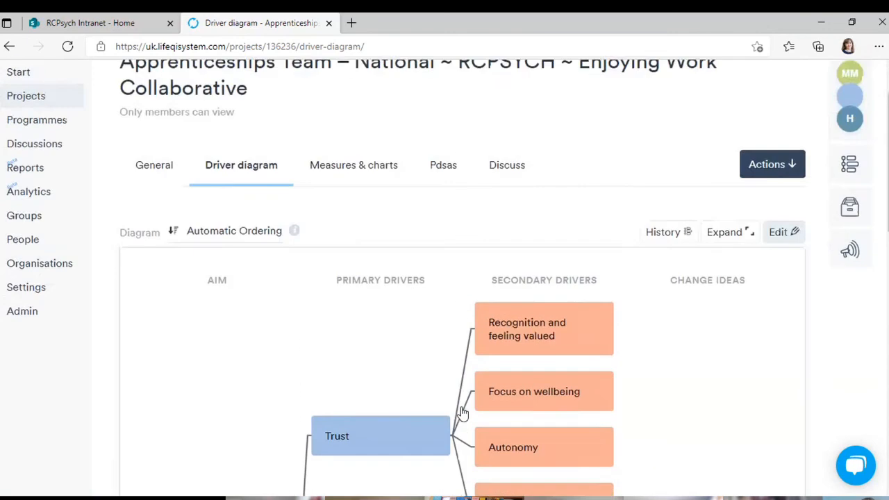
{"action": "scroll", "coordinate": [463, 413], "scroll_direction": "down", "scroll_amount": 7}
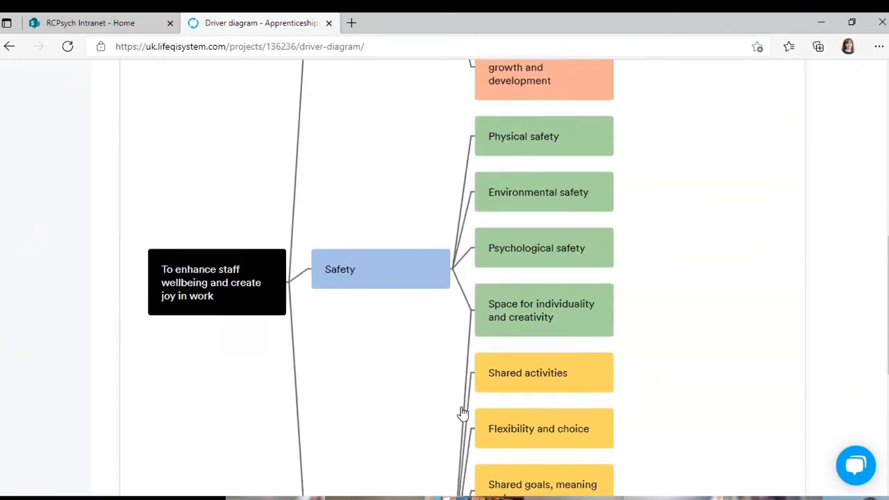
{"action": "scroll", "coordinate": [462, 413], "scroll_direction": "up", "scroll_amount": 4}
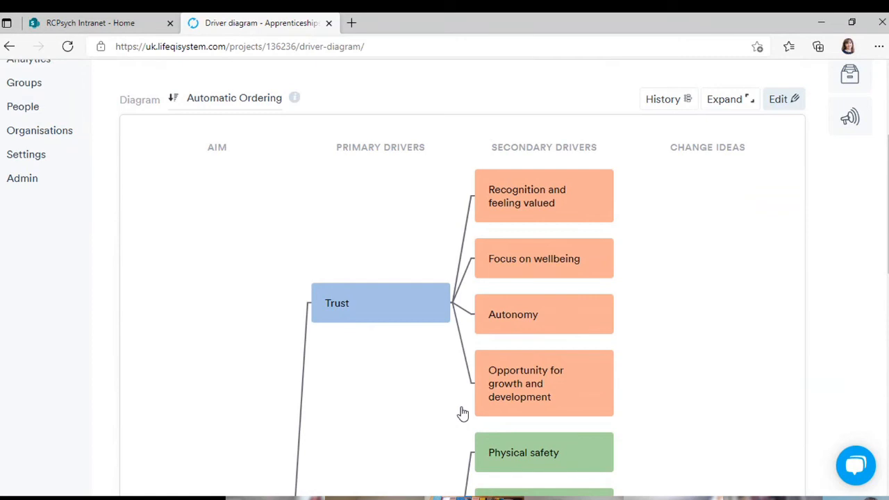
{"action": "scroll", "coordinate": [462, 412], "scroll_direction": "down", "scroll_amount": 4}
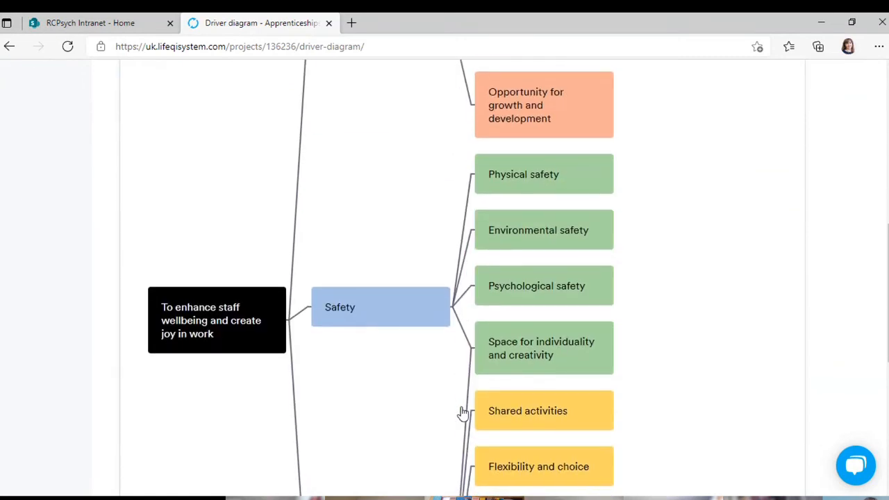
{"action": "scroll", "coordinate": [462, 413], "scroll_direction": "down", "scroll_amount": 4}
{"action": "scroll", "coordinate": [462, 413], "scroll_direction": "up", "scroll_amount": 5}
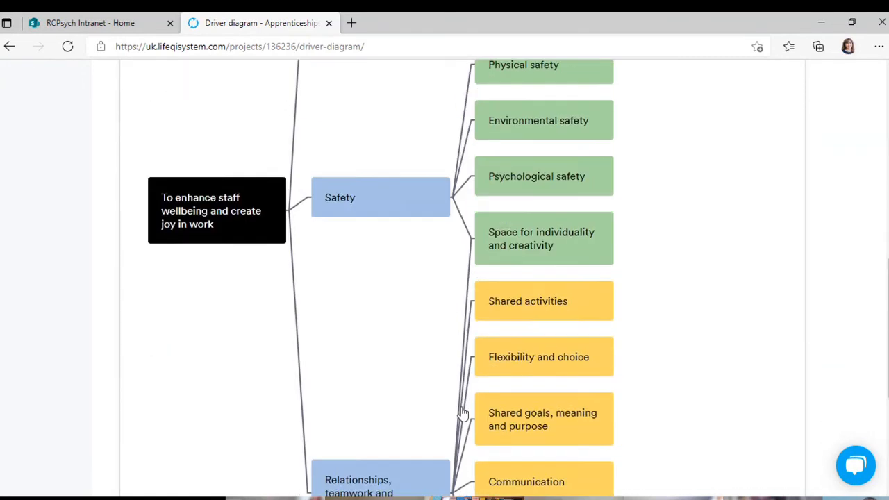
{"action": "scroll", "coordinate": [463, 412], "scroll_direction": "up", "scroll_amount": 3}
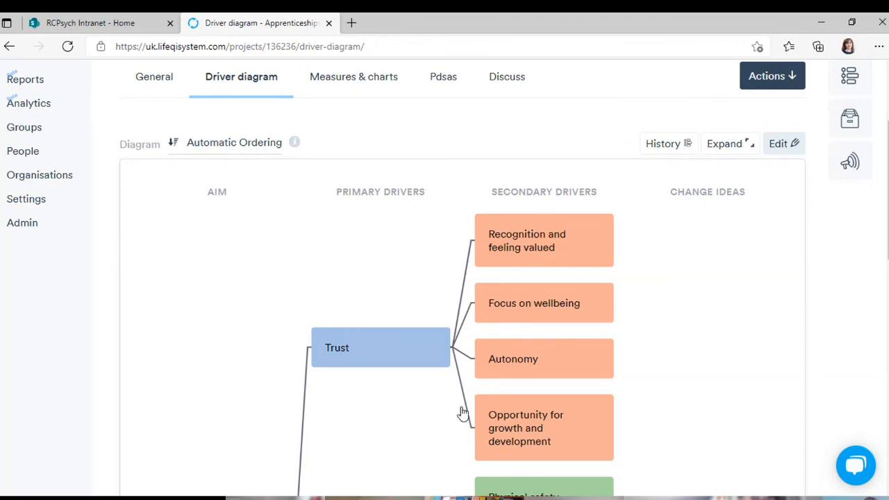
{"action": "scroll", "coordinate": [571, 315], "scroll_direction": "up", "scroll_amount": 1}
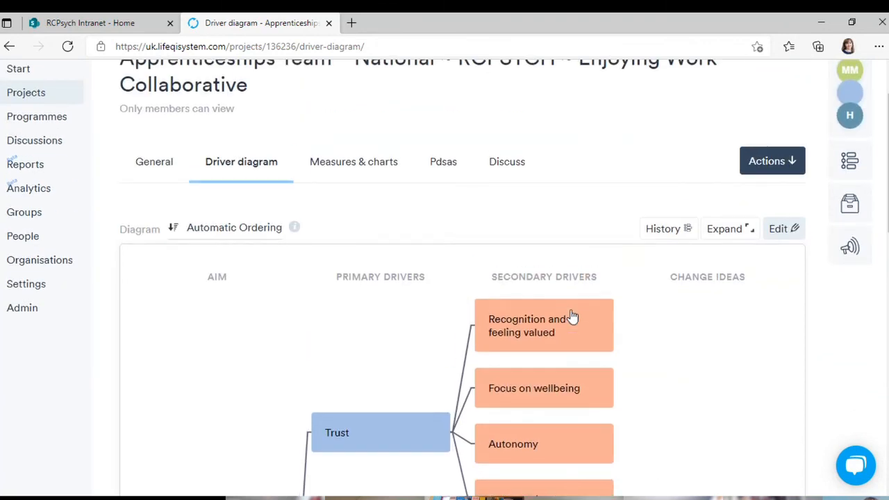
Put the project's driver diagram into edit mode and look over the editable boxes around the Trust driver.
{"action": "scroll", "coordinate": [572, 316], "scroll_direction": "down", "scroll_amount": 1}
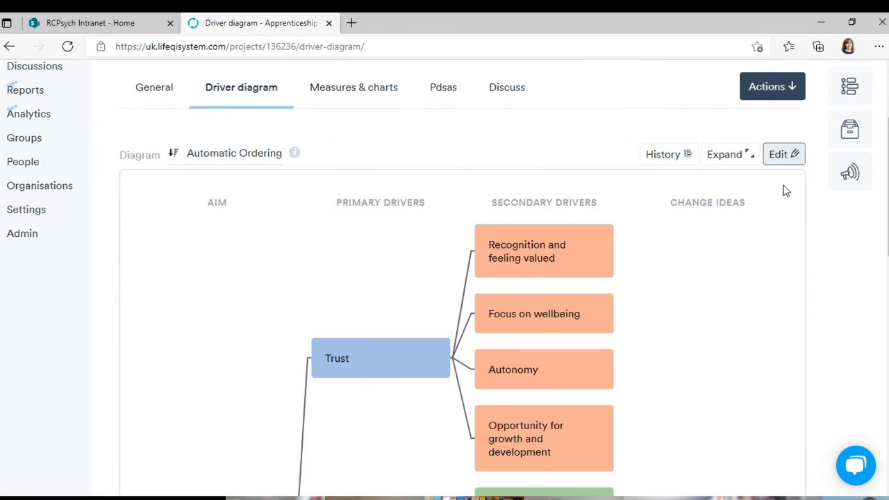
{"action": "left_click", "coordinate": [784, 157]}
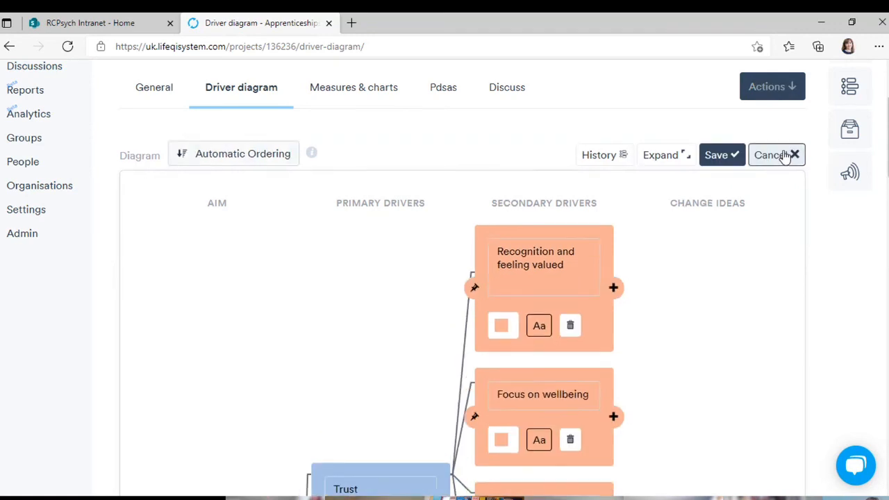
{"action": "scroll", "coordinate": [611, 319], "scroll_direction": "down", "scroll_amount": 3}
{"action": "scroll", "coordinate": [611, 319], "scroll_direction": "up", "scroll_amount": 3}
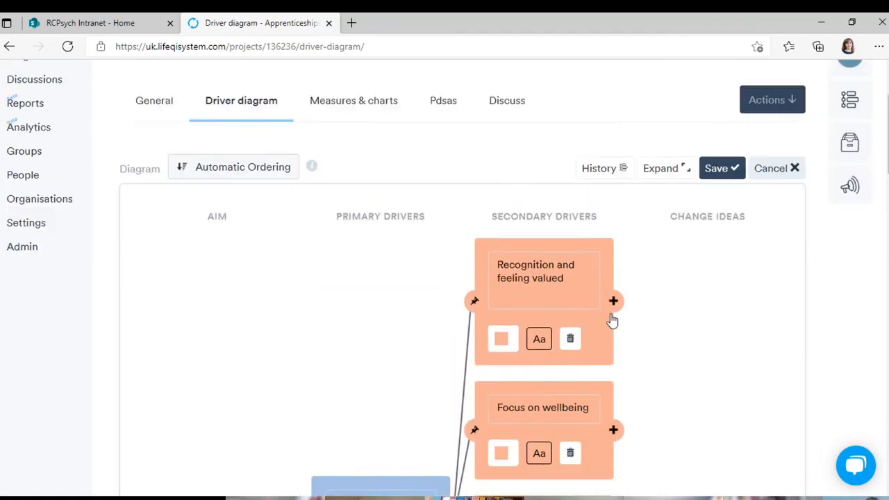
{"action": "scroll", "coordinate": [611, 319], "scroll_direction": "down", "scroll_amount": 3}
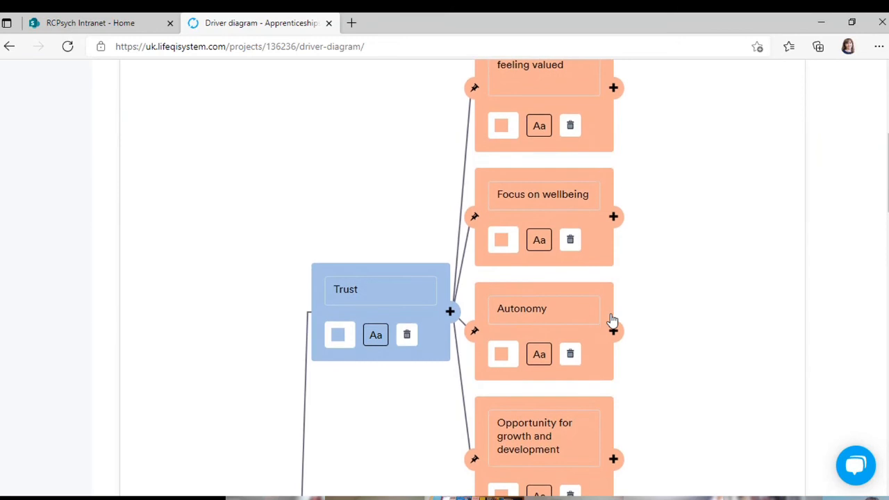
{"action": "scroll", "coordinate": [611, 319], "scroll_direction": "up", "scroll_amount": 2}
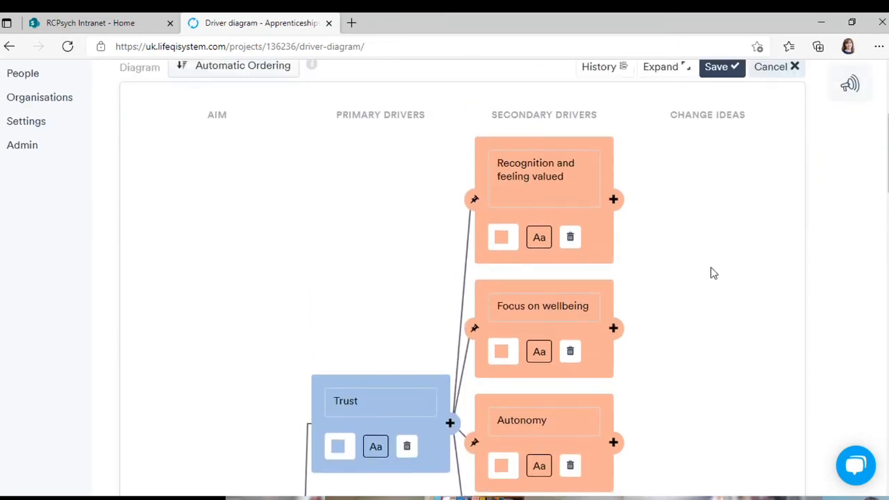
{"action": "scroll", "coordinate": [712, 273], "scroll_direction": "up", "scroll_amount": 1}
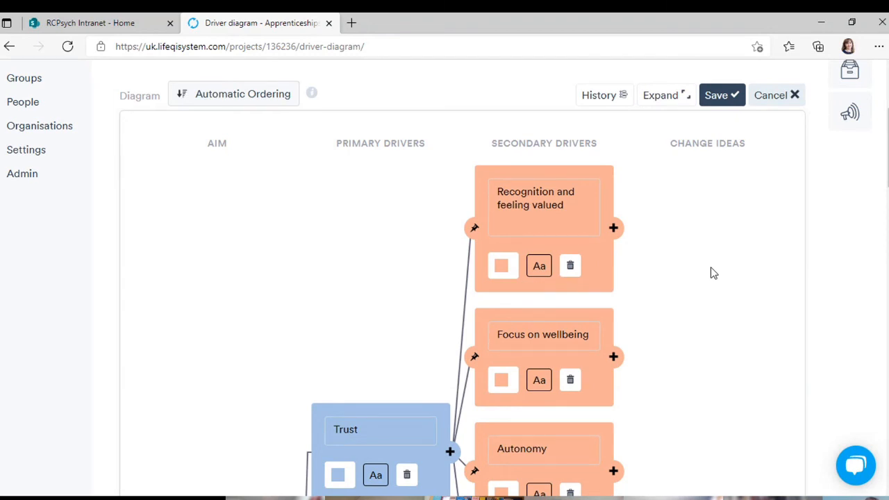
Examine the secondary driver boxes linked to Trust and their colour, text, delete and add options.
{"action": "scroll", "coordinate": [712, 273], "scroll_direction": "down", "scroll_amount": 3}
{"action": "scroll", "coordinate": [712, 273], "scroll_direction": "down", "scroll_amount": 5}
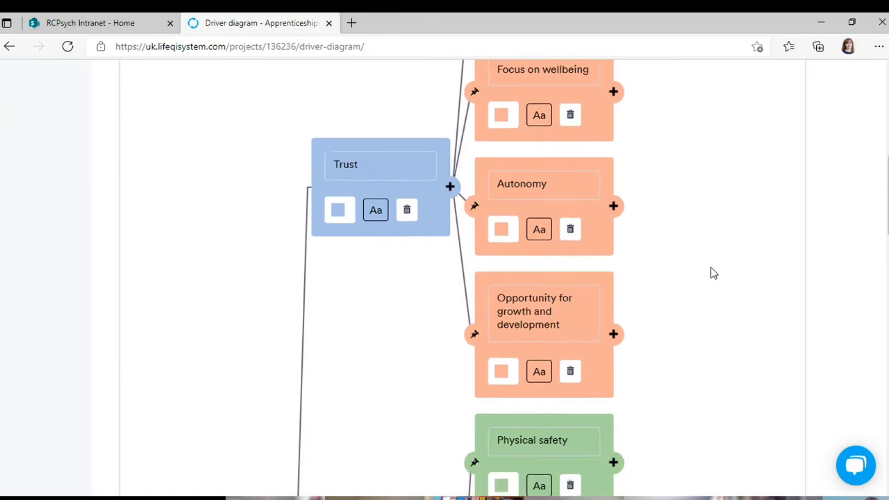
{"action": "scroll", "coordinate": [712, 273], "scroll_direction": "up", "scroll_amount": 8}
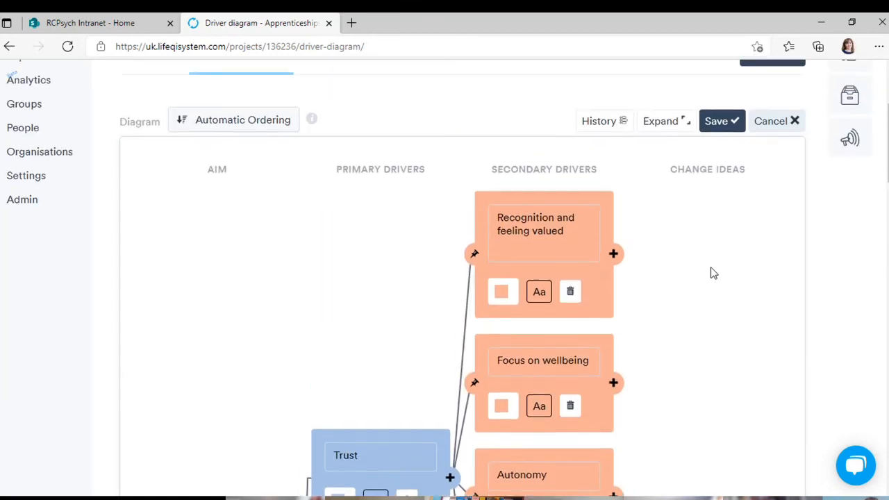
{"action": "scroll", "coordinate": [711, 272], "scroll_direction": "down", "scroll_amount": 4}
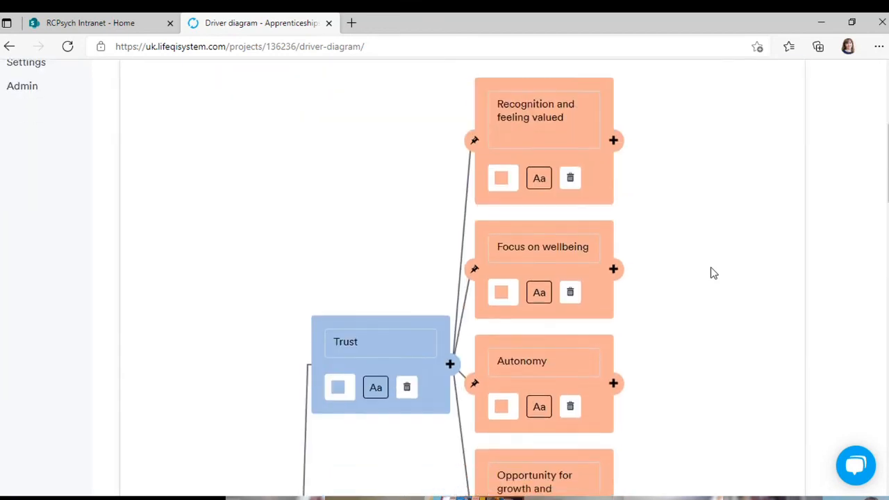
{"action": "scroll", "coordinate": [711, 272], "scroll_direction": "up", "scroll_amount": 3}
{"action": "scroll", "coordinate": [712, 273], "scroll_direction": "down", "scroll_amount": 1}
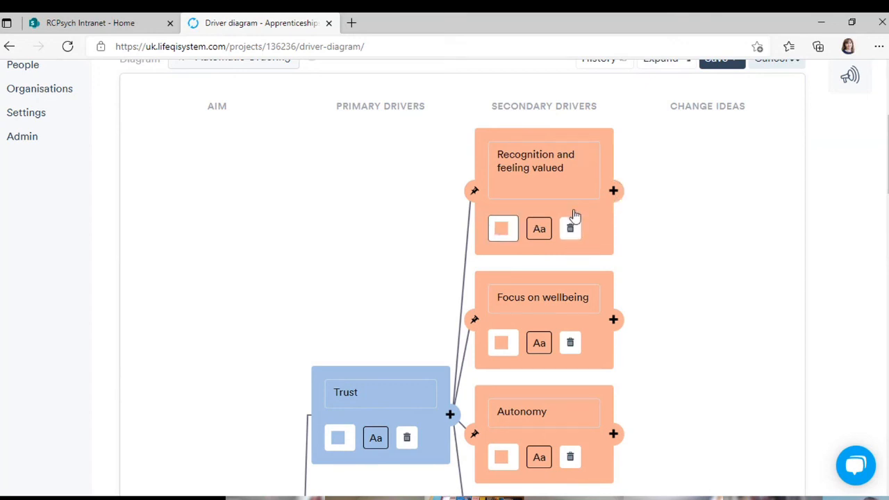
{"action": "scroll", "coordinate": [639, 243], "scroll_direction": "down", "scroll_amount": 1}
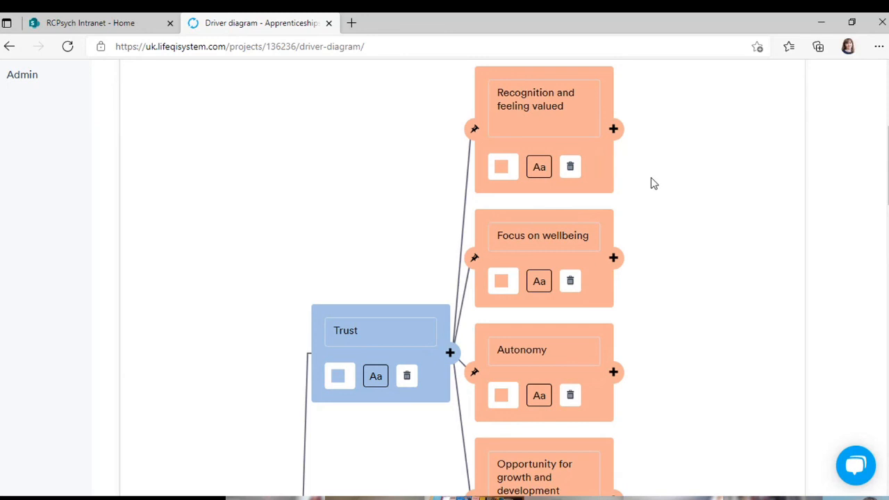
{"action": "scroll", "coordinate": [651, 182], "scroll_direction": "up", "scroll_amount": 1}
{"action": "scroll", "coordinate": [651, 183], "scroll_direction": "down", "scroll_amount": 1}
{"action": "scroll", "coordinate": [651, 177], "scroll_direction": "up", "scroll_amount": 1}
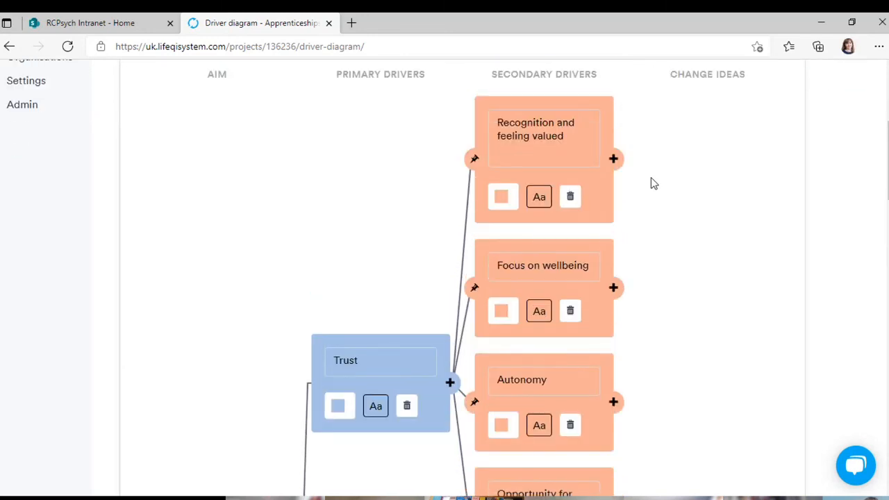
{"action": "scroll", "coordinate": [651, 183], "scroll_direction": "down", "scroll_amount": 2}
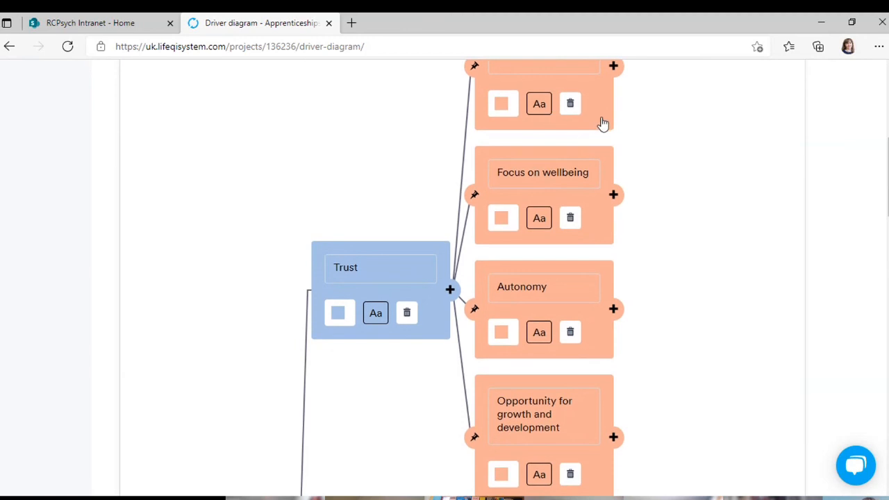
{"action": "scroll", "coordinate": [639, 121], "scroll_direction": "up", "scroll_amount": 1}
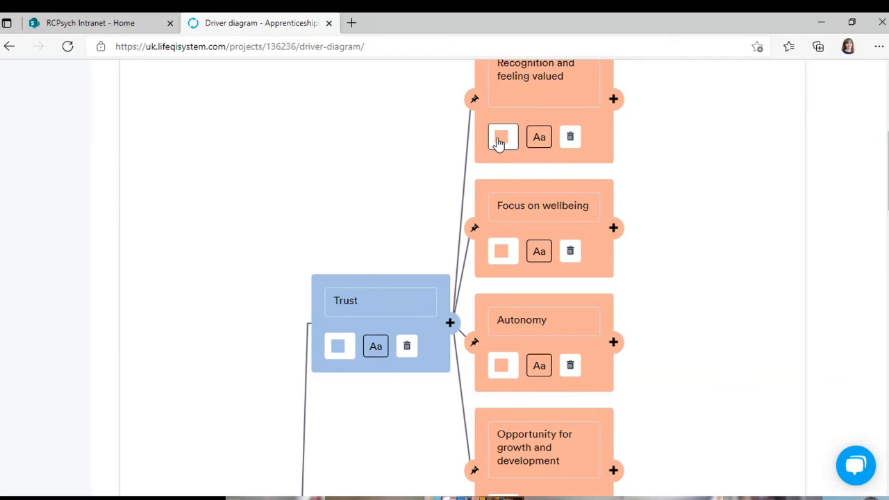
{"action": "scroll", "coordinate": [498, 142], "scroll_direction": "up", "scroll_amount": 3}
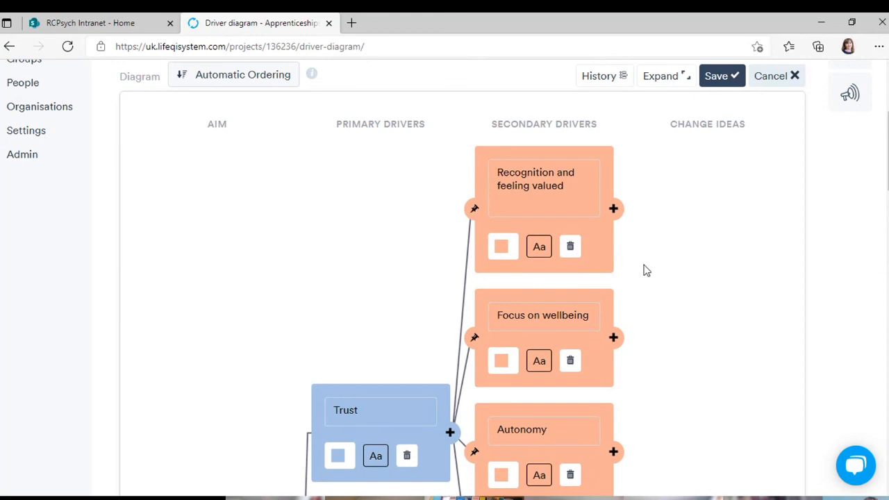
{"action": "scroll", "coordinate": [646, 270], "scroll_direction": "down", "scroll_amount": 1}
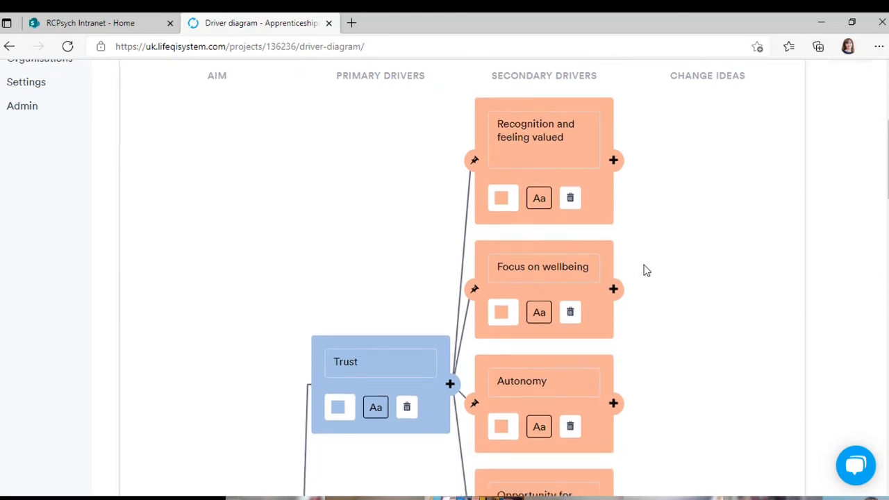
Add a change idea reading "wellbeing hour fornigthly" to the Focus on wellbeing secondary driver and colour its box orange.
{"action": "left_click", "coordinate": [614, 290]}
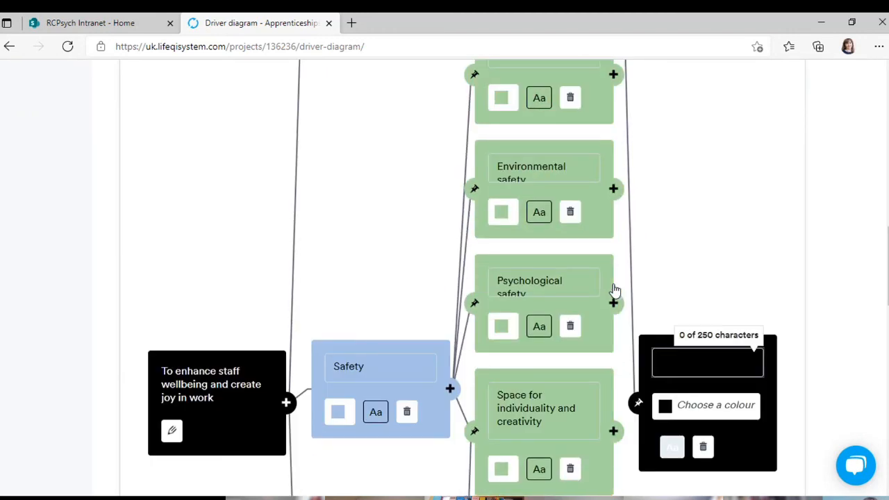
{"action": "scroll", "coordinate": [727, 212], "scroll_direction": "down", "scroll_amount": 2}
{"action": "scroll", "coordinate": [729, 213], "scroll_direction": "up", "scroll_amount": 3}
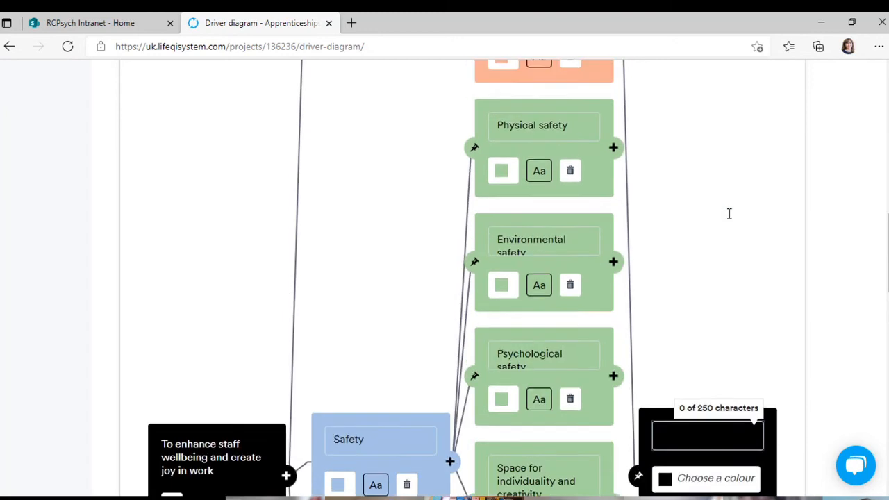
{"action": "scroll", "coordinate": [729, 213], "scroll_direction": "up", "scroll_amount": 5}
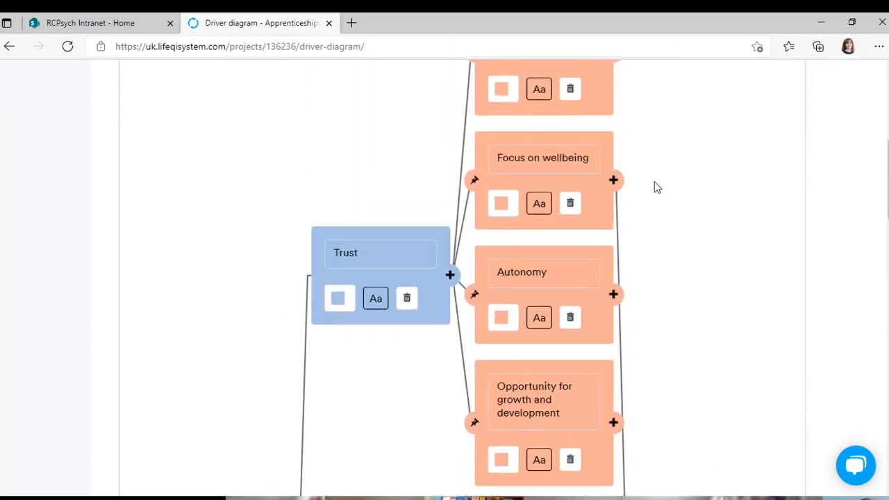
{"action": "scroll", "coordinate": [654, 182], "scroll_direction": "down", "scroll_amount": 4}
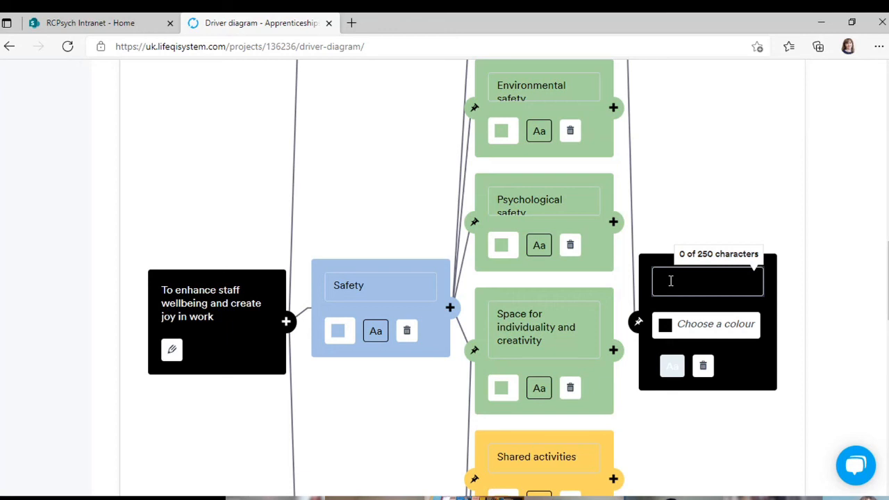
{"action": "type", "text": "ellbeing hour fou"}
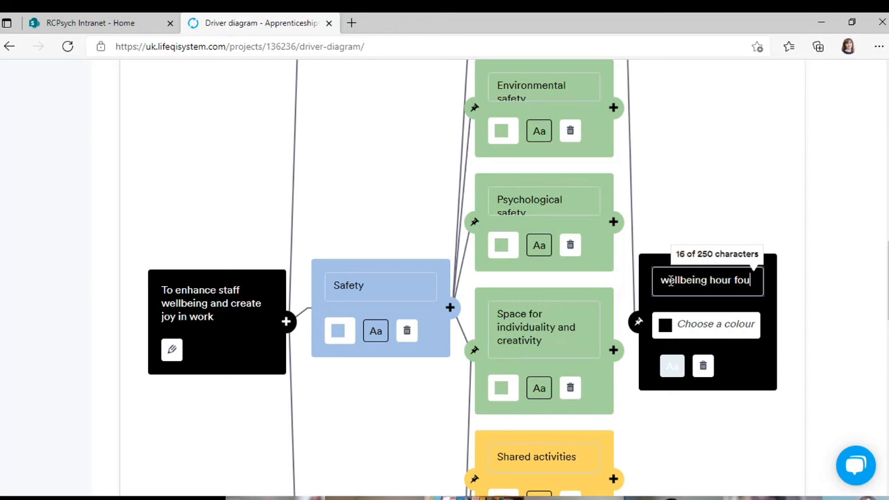
{"action": "key", "text": "BackSpace"}
{"action": "type", "text": "rnigthly"}
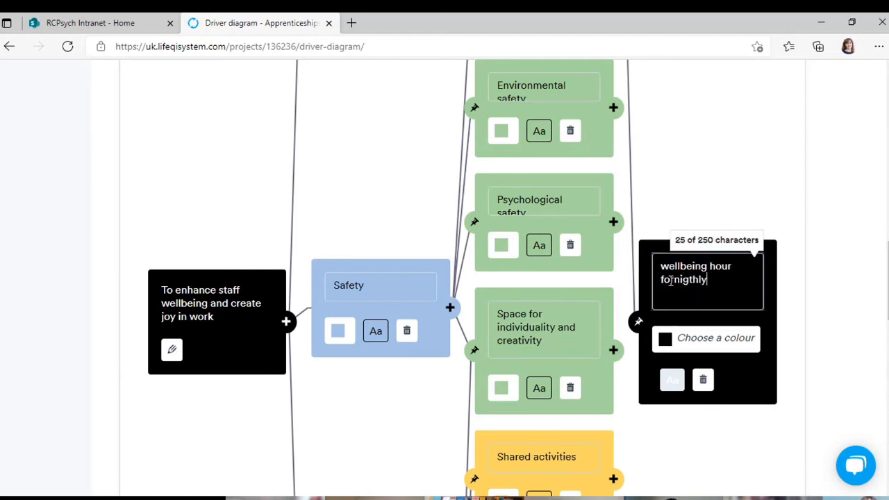
{"action": "left_click", "coordinate": [665, 341]}
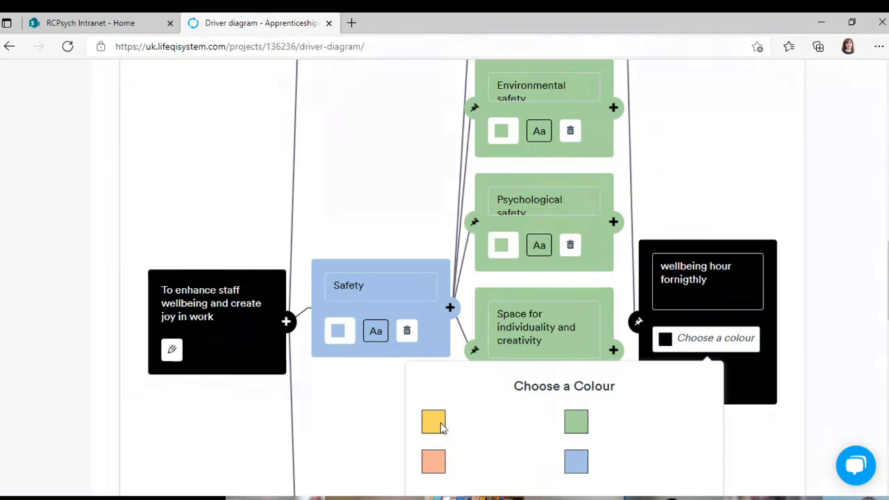
{"action": "left_click", "coordinate": [433, 464]}
Trace the connector from Focus on wellbeing to the new change idea and review the drivers down to Relationships, teamwork and camaraderie.
{"action": "scroll", "coordinate": [725, 274], "scroll_direction": "up", "scroll_amount": 5}
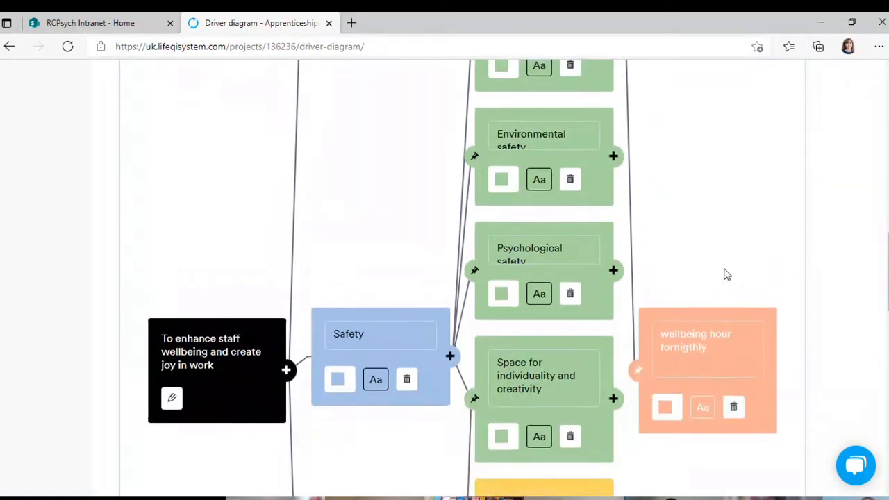
{"action": "scroll", "coordinate": [725, 274], "scroll_direction": "up", "scroll_amount": 3}
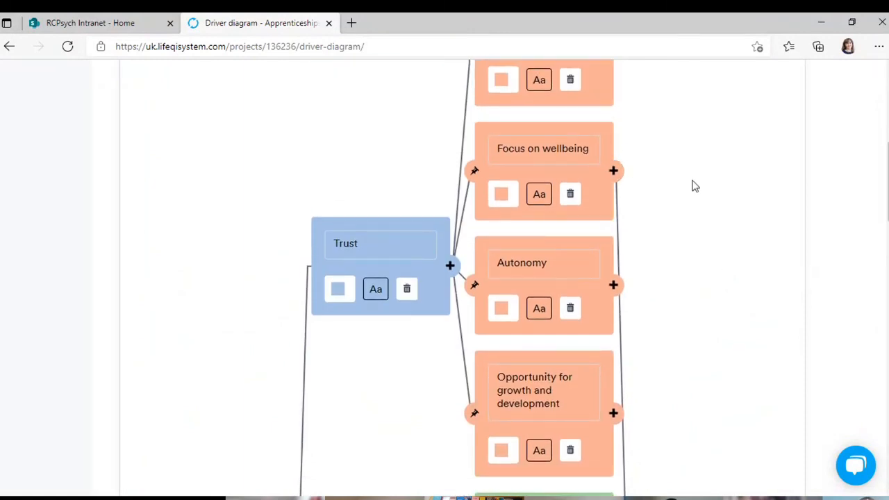
{"action": "scroll", "coordinate": [692, 184], "scroll_direction": "up", "scroll_amount": 3}
{"action": "scroll", "coordinate": [692, 181], "scroll_direction": "down", "scroll_amount": 3}
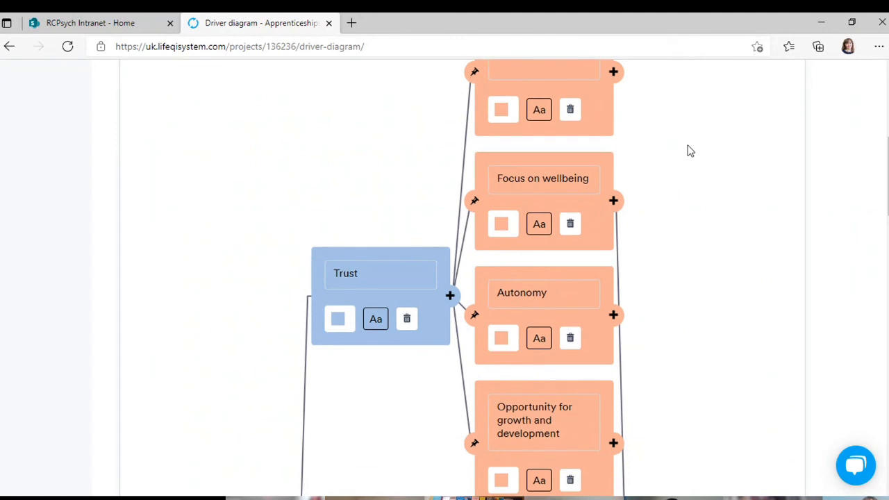
{"action": "scroll", "coordinate": [690, 151], "scroll_direction": "down", "scroll_amount": 2}
{"action": "scroll", "coordinate": [690, 150], "scroll_direction": "up", "scroll_amount": 1}
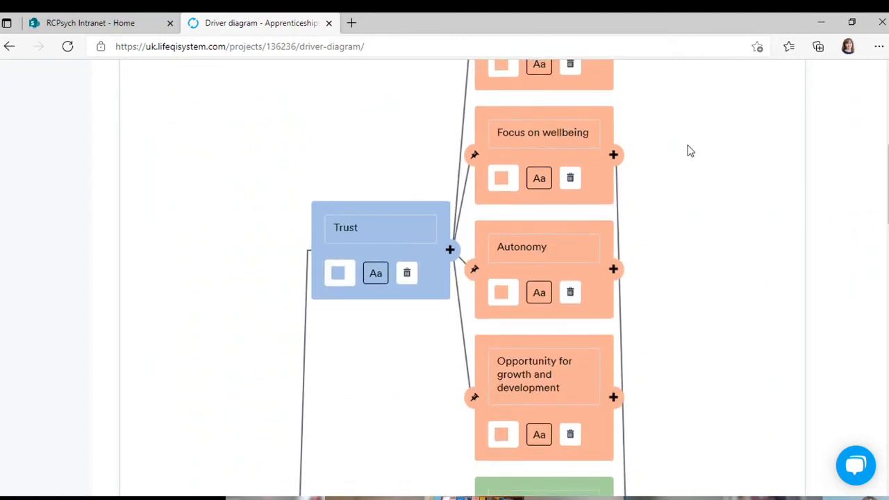
{"action": "scroll", "coordinate": [689, 151], "scroll_direction": "down", "scroll_amount": 5}
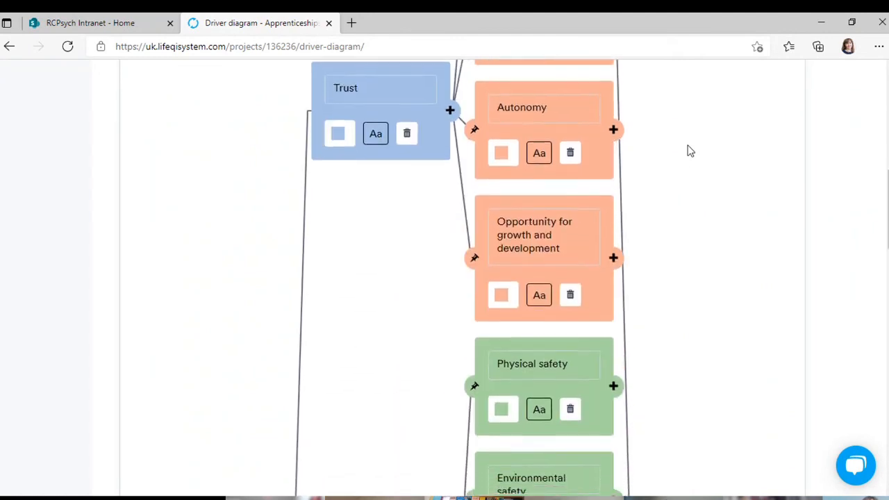
{"action": "scroll", "coordinate": [690, 150], "scroll_direction": "down", "scroll_amount": 2}
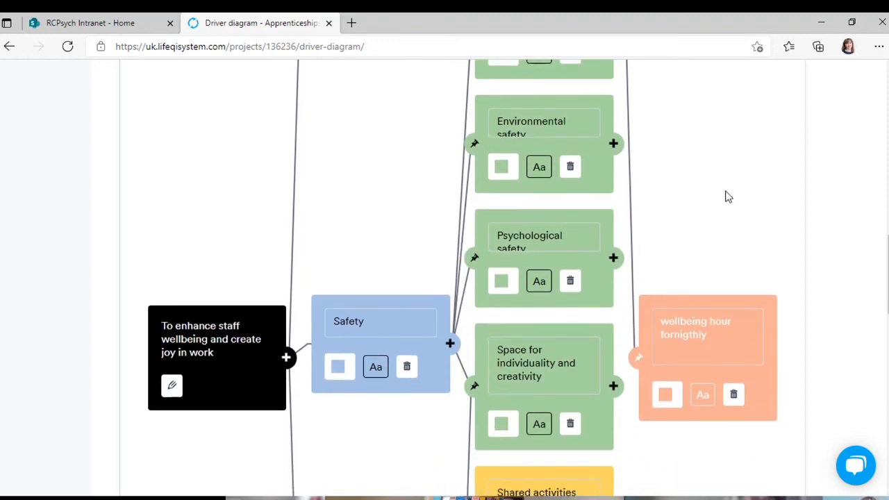
{"action": "scroll", "coordinate": [727, 197], "scroll_direction": "up", "scroll_amount": 7}
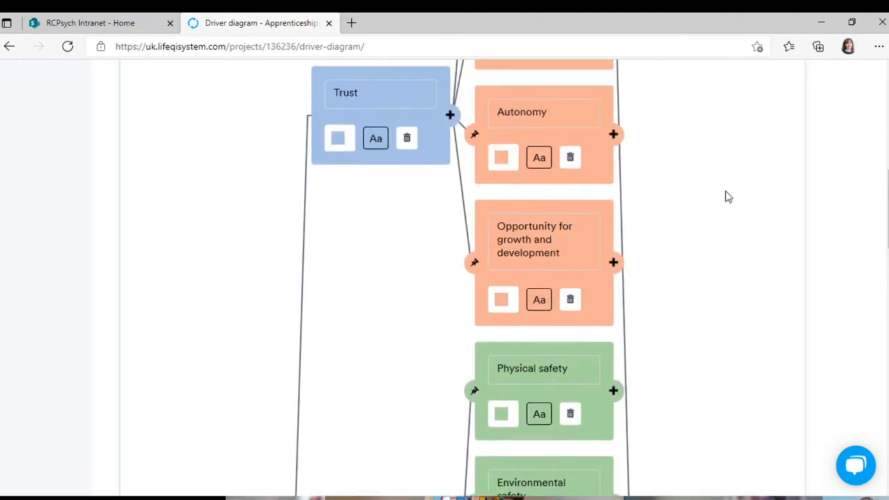
{"action": "scroll", "coordinate": [728, 197], "scroll_direction": "up", "scroll_amount": 2}
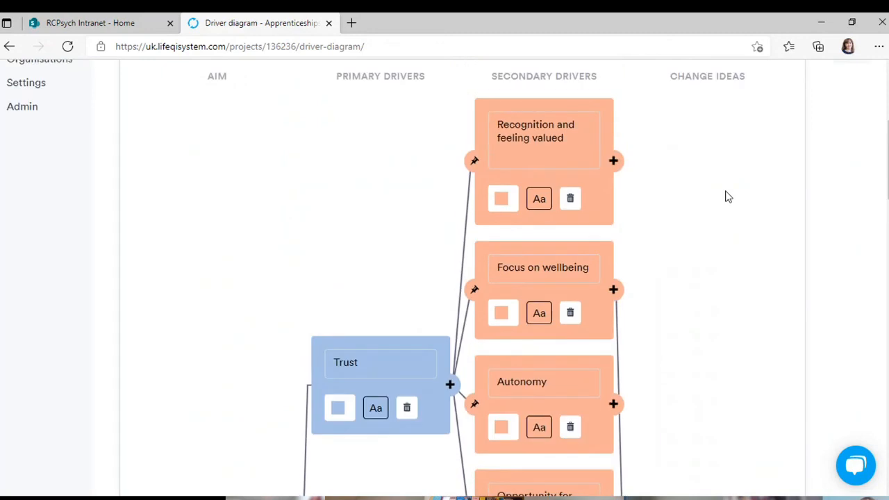
{"action": "scroll", "coordinate": [727, 196], "scroll_direction": "down", "scroll_amount": 2}
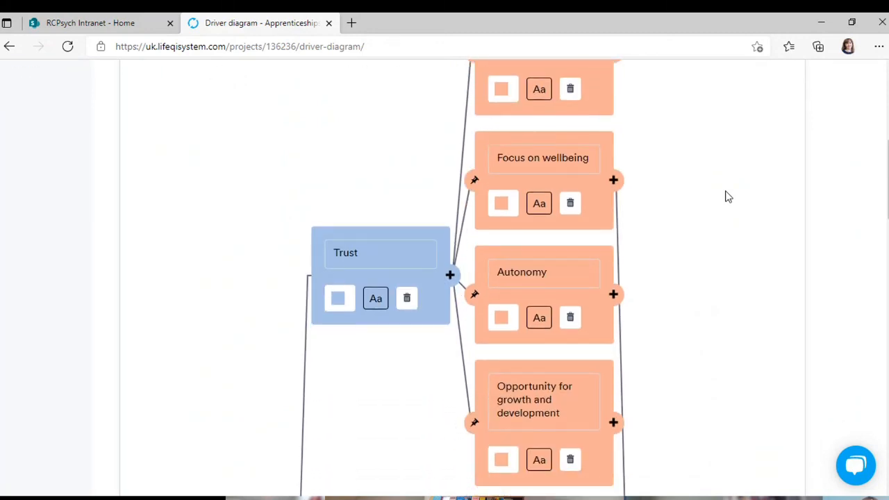
{"action": "scroll", "coordinate": [728, 197], "scroll_direction": "down", "scroll_amount": 7}
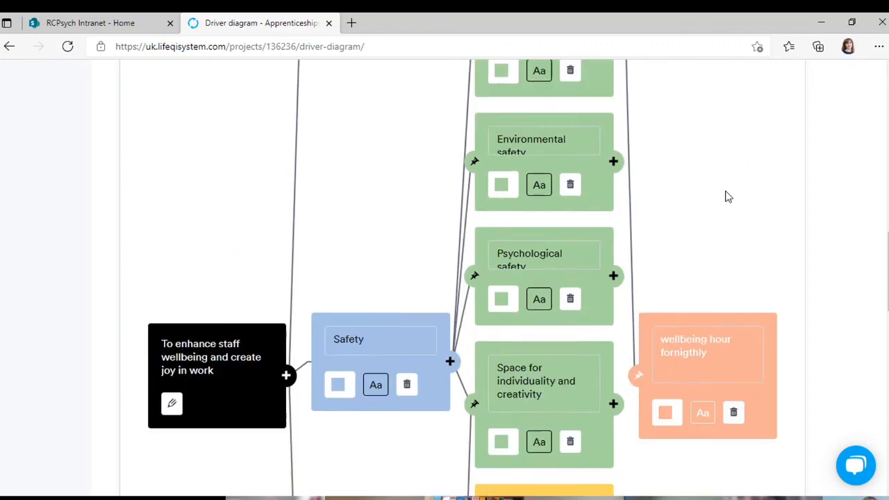
{"action": "scroll", "coordinate": [728, 196], "scroll_direction": "down", "scroll_amount": 4}
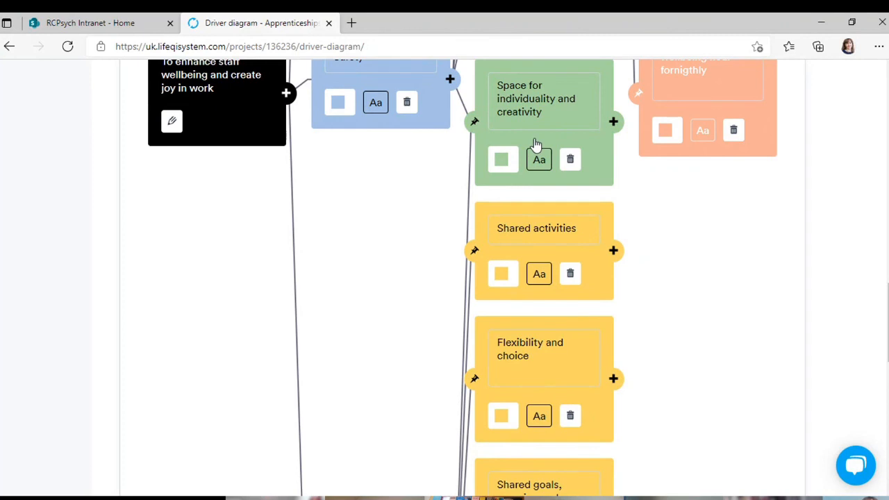
{"action": "scroll", "coordinate": [534, 144], "scroll_direction": "down", "scroll_amount": 1}
{"action": "scroll", "coordinate": [507, 89], "scroll_direction": "up", "scroll_amount": 1}
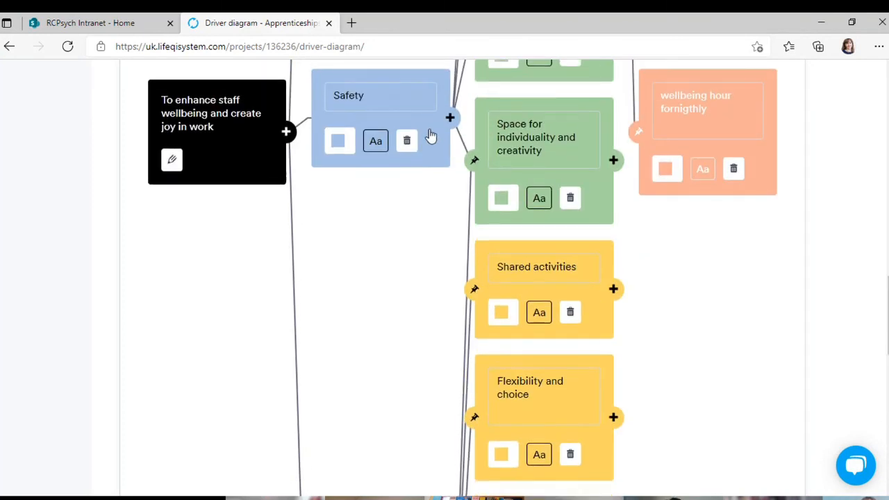
{"action": "scroll", "coordinate": [430, 136], "scroll_direction": "down", "scroll_amount": 5}
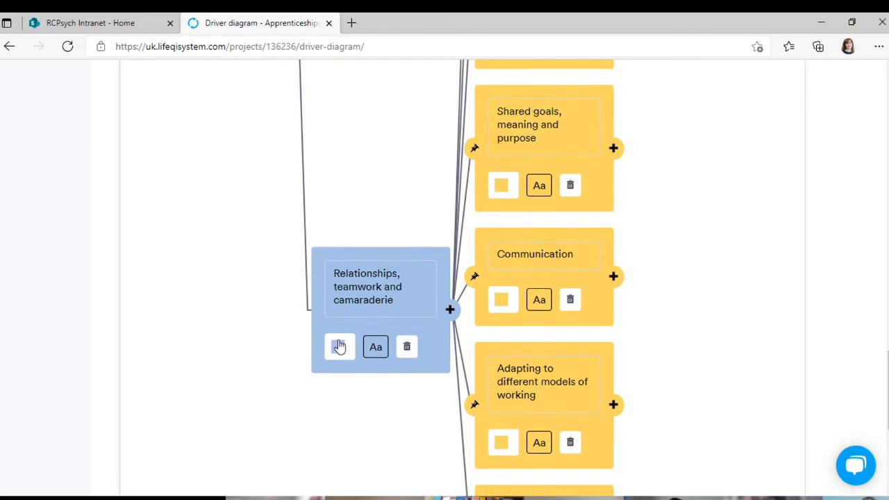
Link the wellbeing hour change idea to the Space for individuality and creativity secondary driver as well.
{"action": "scroll", "coordinate": [361, 313], "scroll_direction": "up", "scroll_amount": 5}
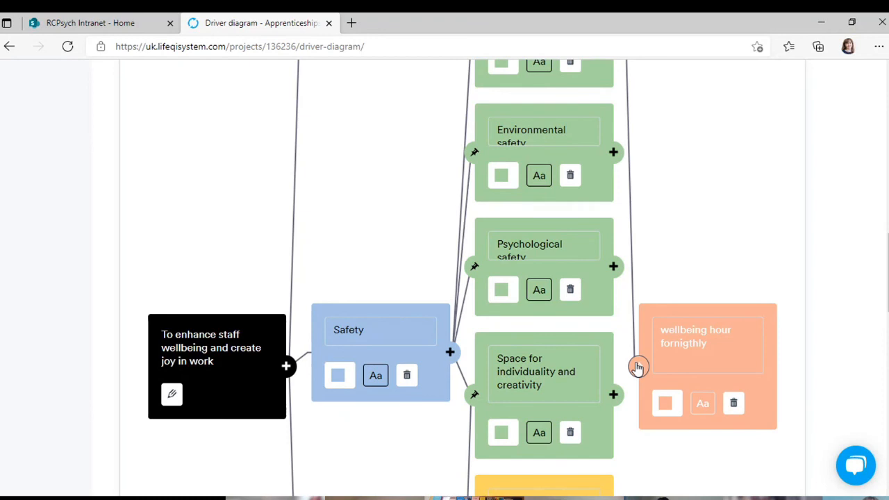
{"action": "left_click", "coordinate": [638, 366]}
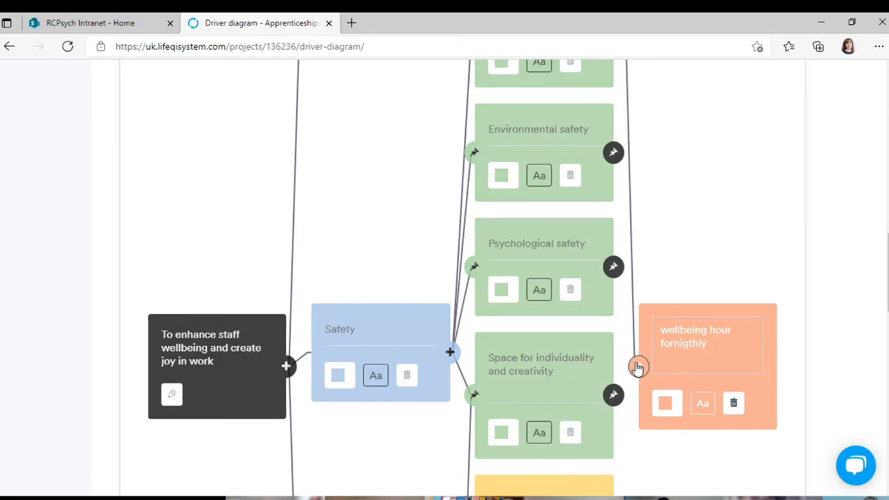
{"action": "left_click", "coordinate": [611, 396]}
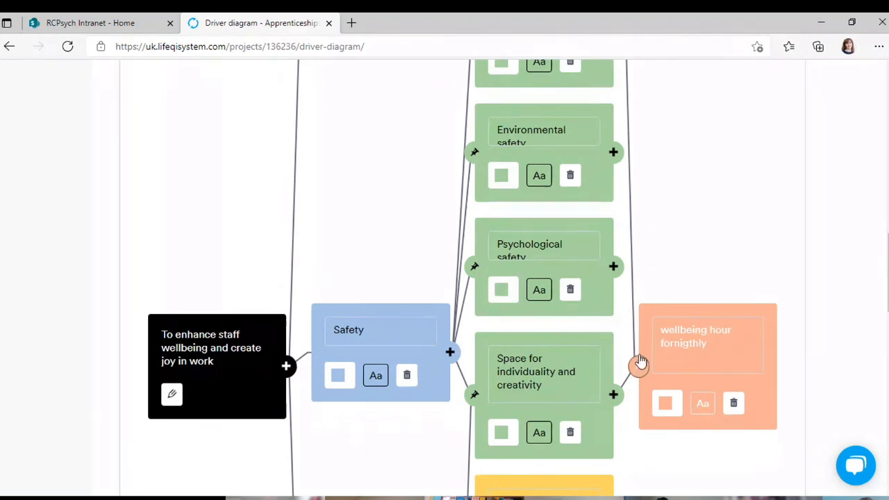
Examine the wellbeing hour change idea's connectors to the Focus on wellbeing and Space for individuality and creativity drivers.
{"action": "scroll", "coordinate": [722, 242], "scroll_direction": "up", "scroll_amount": 6}
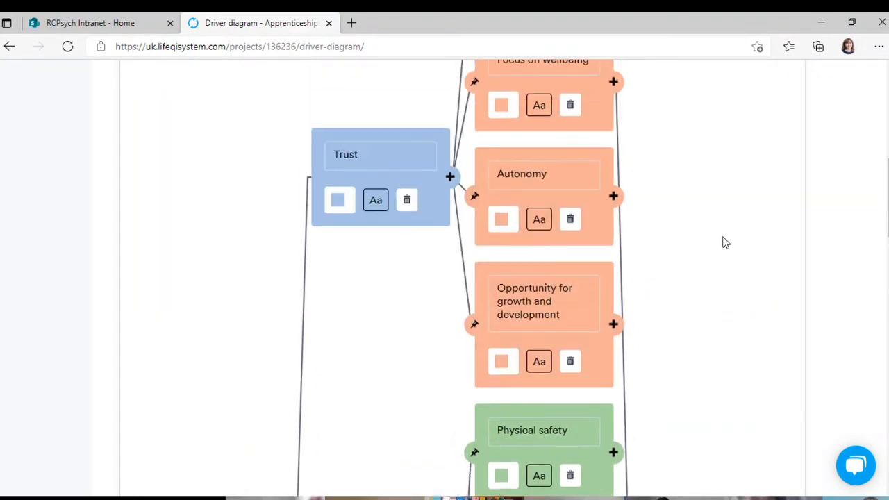
{"action": "scroll", "coordinate": [722, 242], "scroll_direction": "up", "scroll_amount": 5}
{"action": "scroll", "coordinate": [722, 242], "scroll_direction": "down", "scroll_amount": 2}
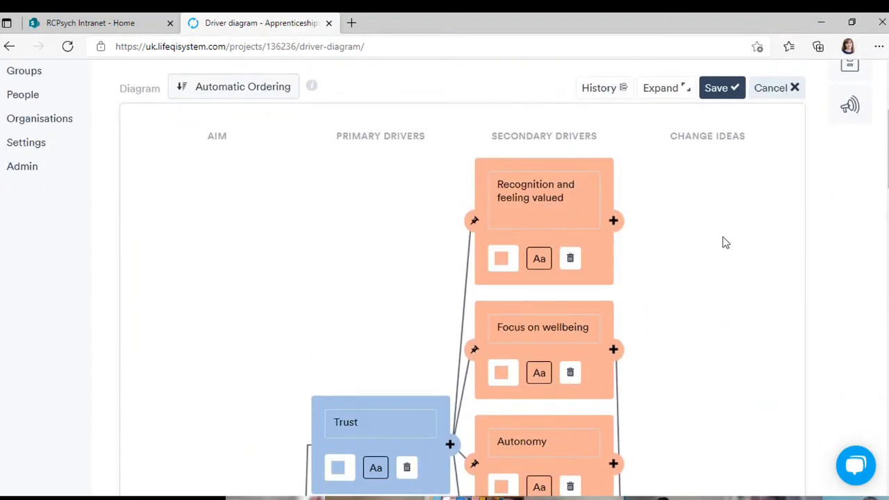
{"action": "scroll", "coordinate": [722, 242], "scroll_direction": "down", "scroll_amount": 2}
{"action": "scroll", "coordinate": [722, 242], "scroll_direction": "down", "scroll_amount": 3}
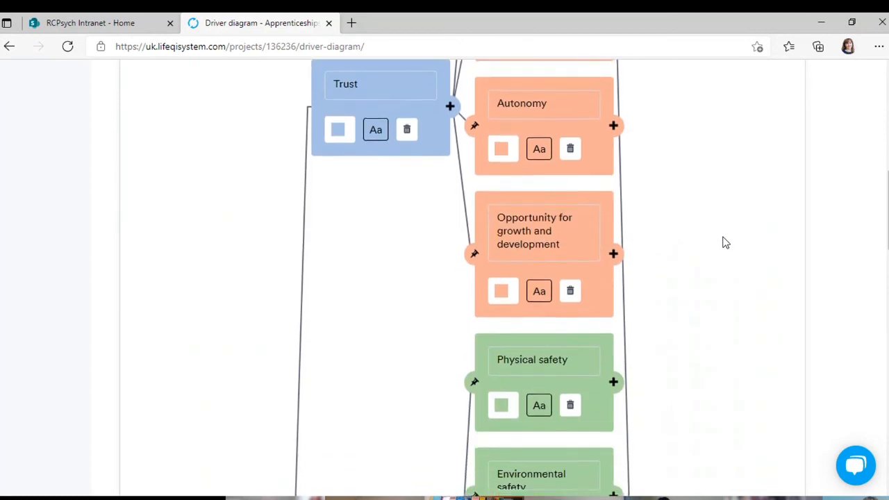
{"action": "scroll", "coordinate": [724, 242], "scroll_direction": "down", "scroll_amount": 7}
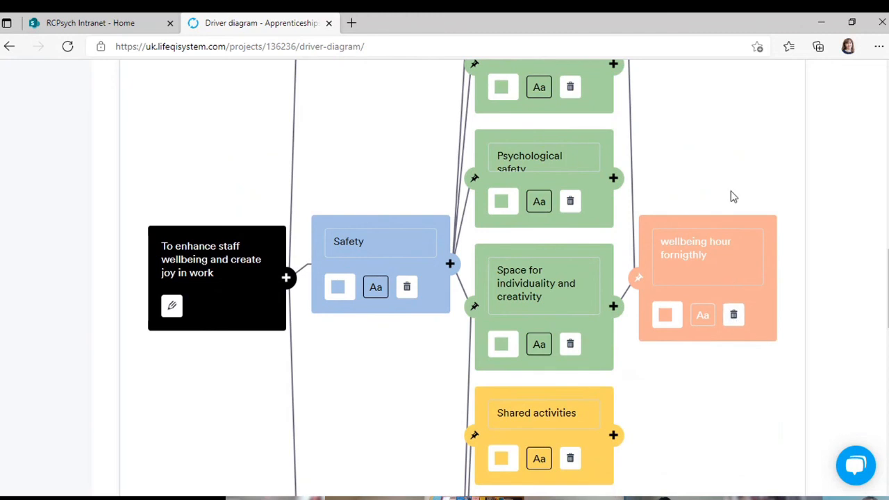
{"action": "scroll", "coordinate": [719, 133], "scroll_direction": "up", "scroll_amount": 7}
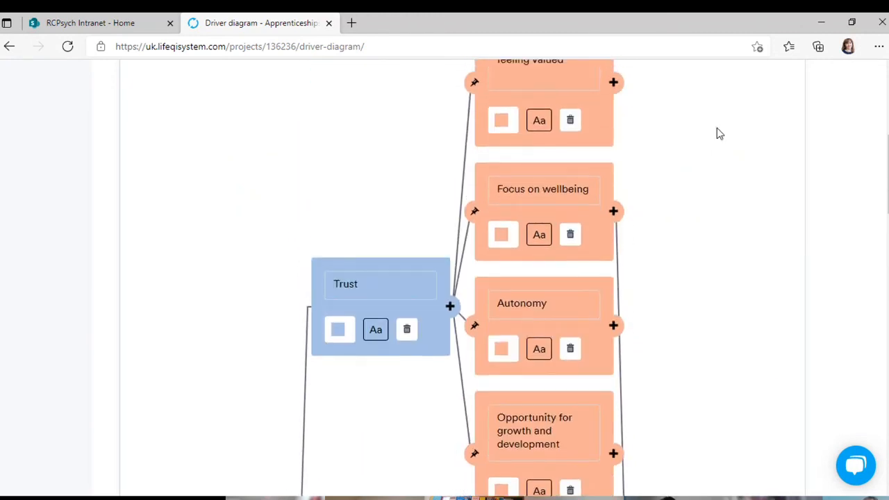
Switch the driver diagram to manual ordering, then return it to automatic ordering.
{"action": "scroll", "coordinate": [719, 133], "scroll_direction": "up", "scroll_amount": 3}
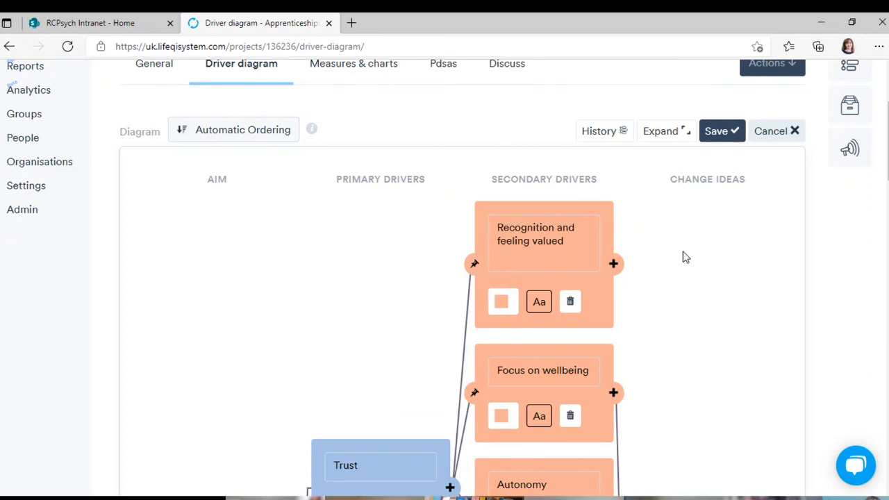
{"action": "left_click", "coordinate": [271, 133]}
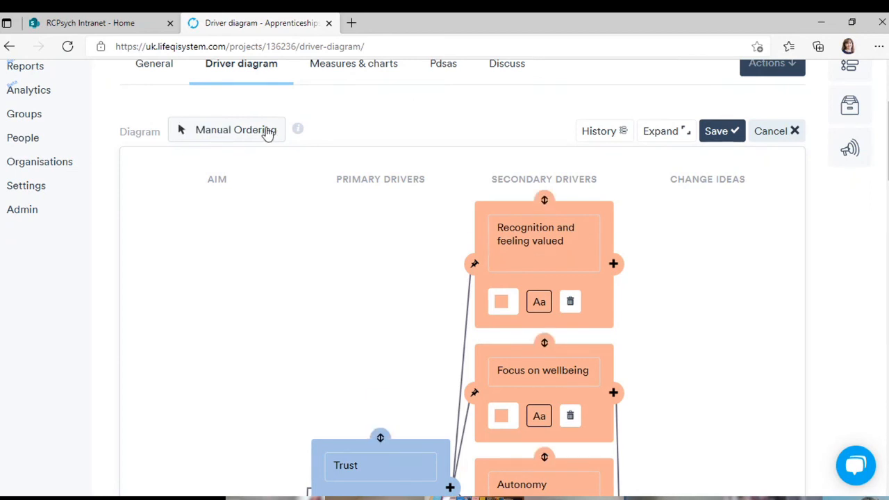
{"action": "left_click", "coordinate": [268, 132]}
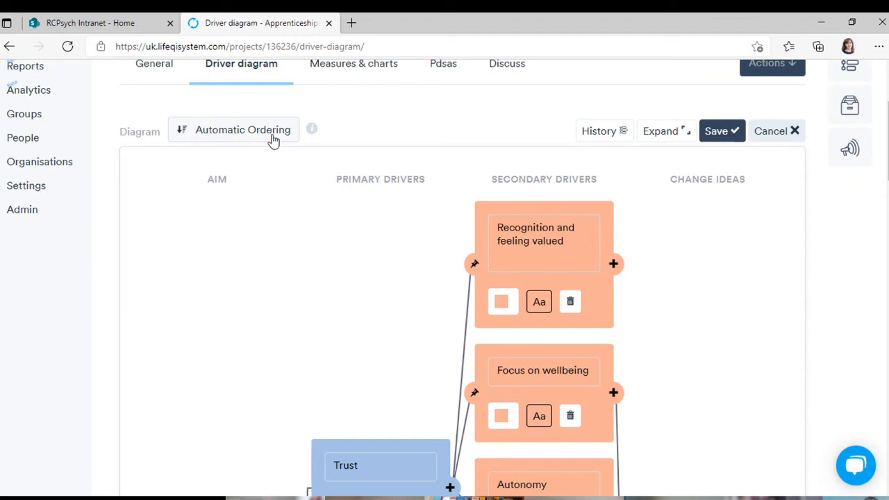
Look over the edited driver diagram from its column headings through the Trust and Safety secondary drivers and back.
{"action": "scroll", "coordinate": [302, 276], "scroll_direction": "down", "scroll_amount": 6}
{"action": "scroll", "coordinate": [302, 277], "scroll_direction": "down", "scroll_amount": 5}
{"action": "scroll", "coordinate": [302, 277], "scroll_direction": "up", "scroll_amount": 8}
{"action": "scroll", "coordinate": [303, 276], "scroll_direction": "up", "scroll_amount": 4}
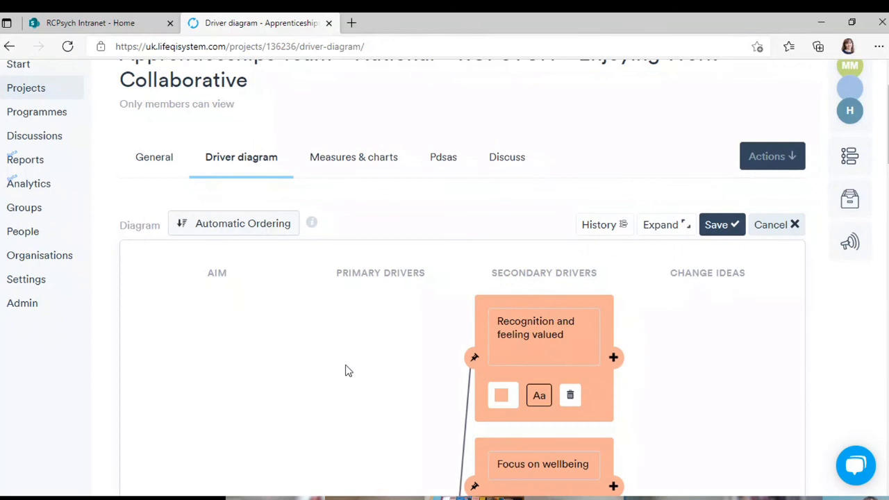
{"action": "scroll", "coordinate": [349, 371], "scroll_direction": "down", "scroll_amount": 7}
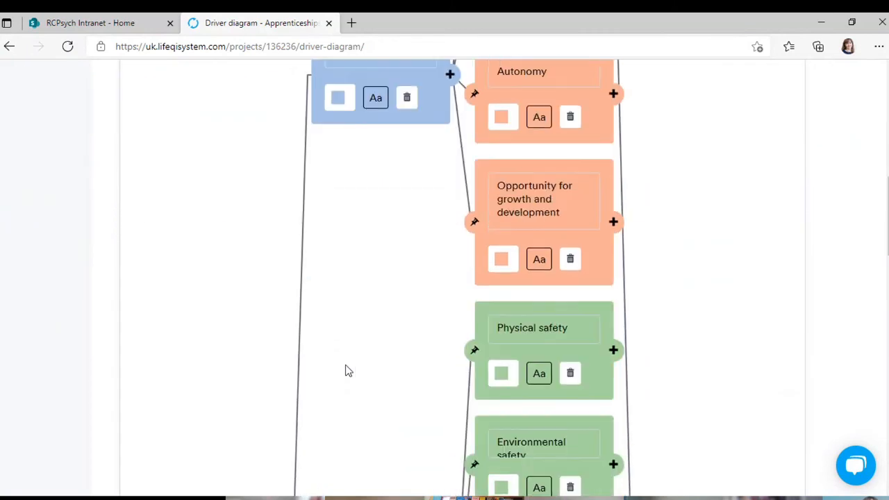
{"action": "scroll", "coordinate": [348, 371], "scroll_direction": "up", "scroll_amount": 7}
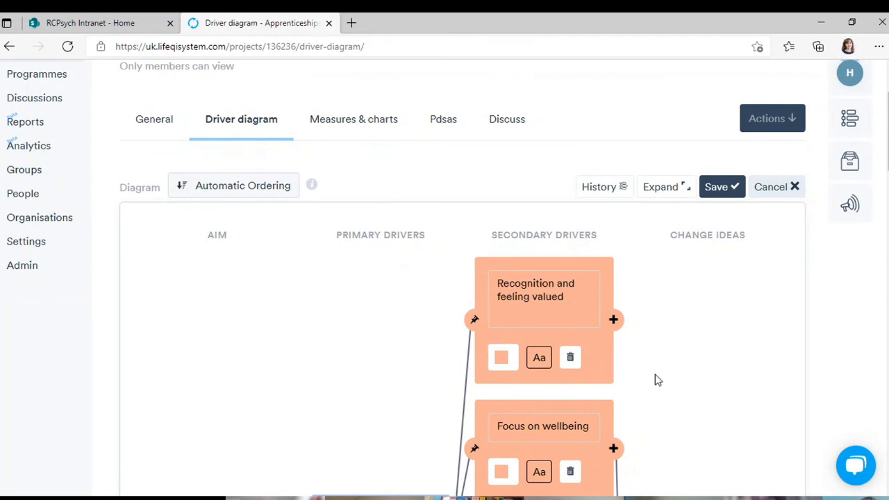
{"action": "scroll", "coordinate": [658, 380], "scroll_direction": "down", "scroll_amount": 1}
{"action": "scroll", "coordinate": [658, 380], "scroll_direction": "up", "scroll_amount": 2}
{"action": "scroll", "coordinate": [658, 380], "scroll_direction": "down", "scroll_amount": 2}
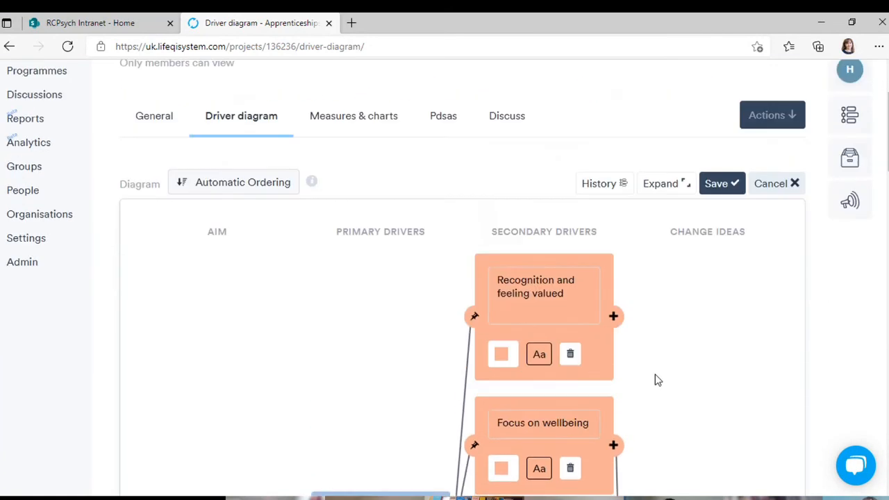
Delete the fortnightly wellbeing hour change idea from the driver diagram and save the diagram.
{"action": "scroll", "coordinate": [658, 380], "scroll_direction": "down", "scroll_amount": 8}
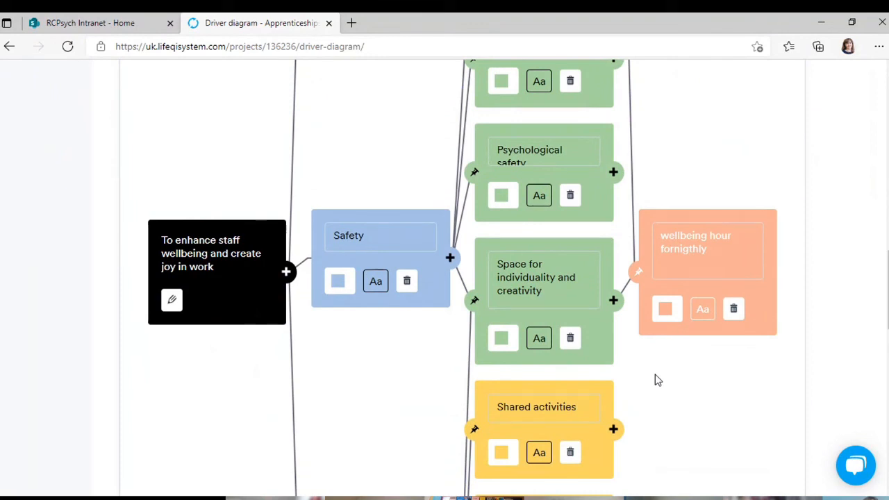
{"action": "left_click", "coordinate": [735, 310]}
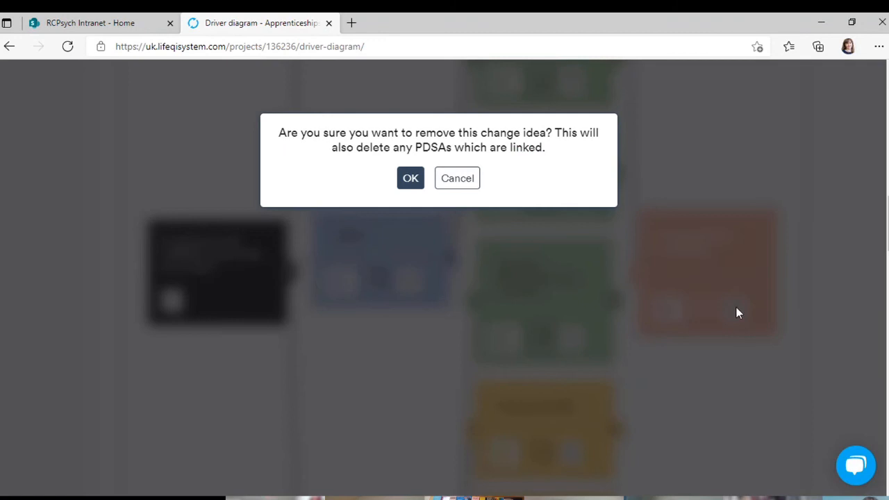
{"action": "left_click", "coordinate": [410, 178]}
{"action": "scroll", "coordinate": [767, 246], "scroll_direction": "up", "scroll_amount": 5}
{"action": "scroll", "coordinate": [767, 246], "scroll_direction": "up", "scroll_amount": 10}
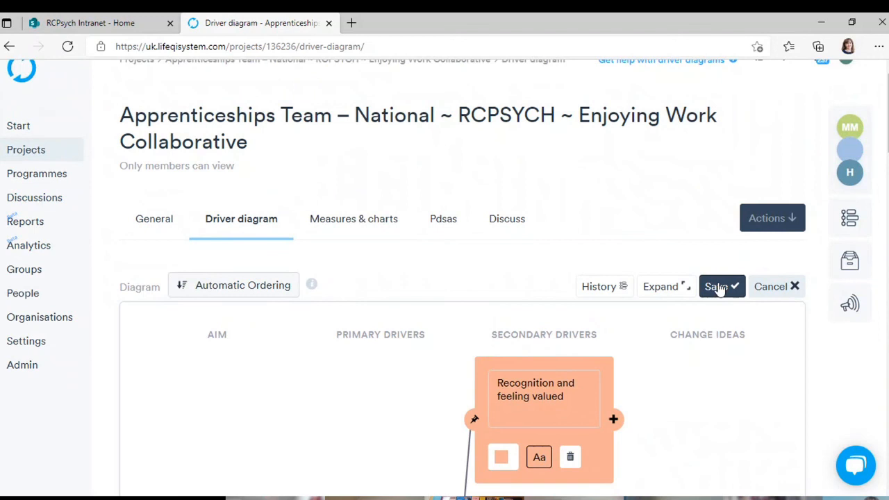
{"action": "left_click", "coordinate": [720, 288]}
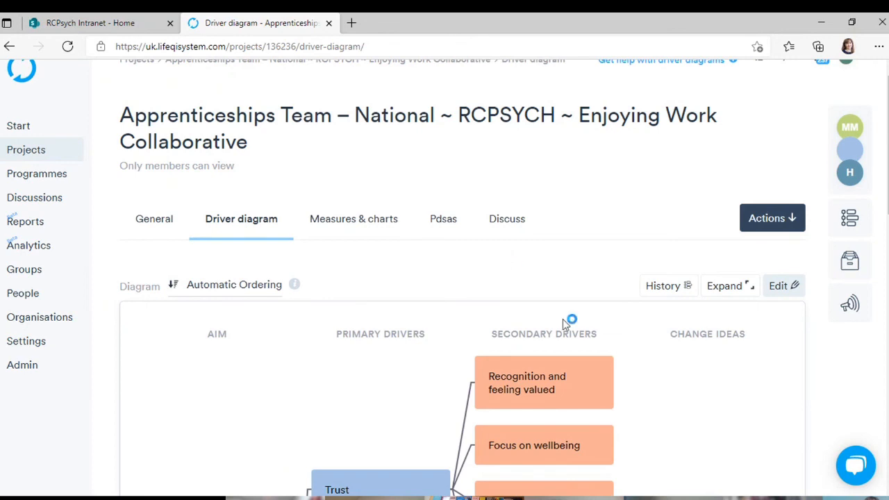
Look over the saved driver diagram from the Trust drivers through Safety to Relationships, teamwork and camaraderie, and its change ideas column.
{"action": "scroll", "coordinate": [603, 220], "scroll_direction": "down", "scroll_amount": 12}
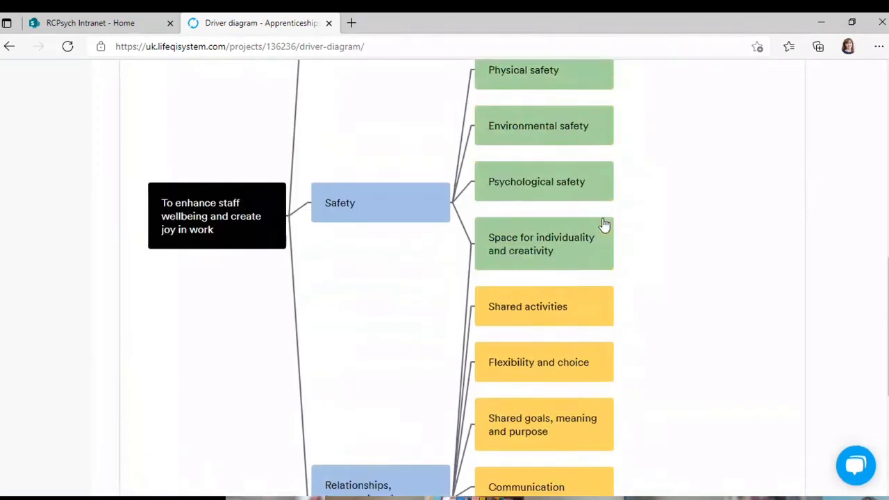
{"action": "scroll", "coordinate": [604, 225], "scroll_direction": "up", "scroll_amount": 15}
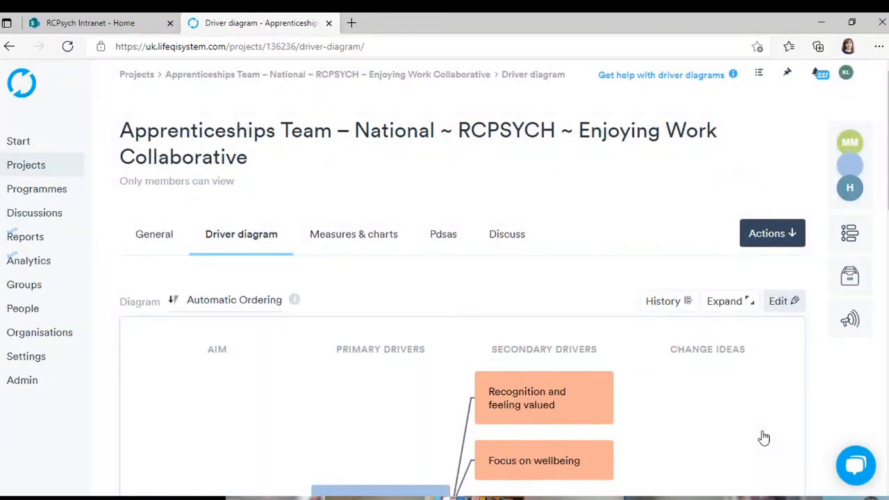
{"action": "scroll", "coordinate": [592, 304], "scroll_direction": "down", "scroll_amount": 3}
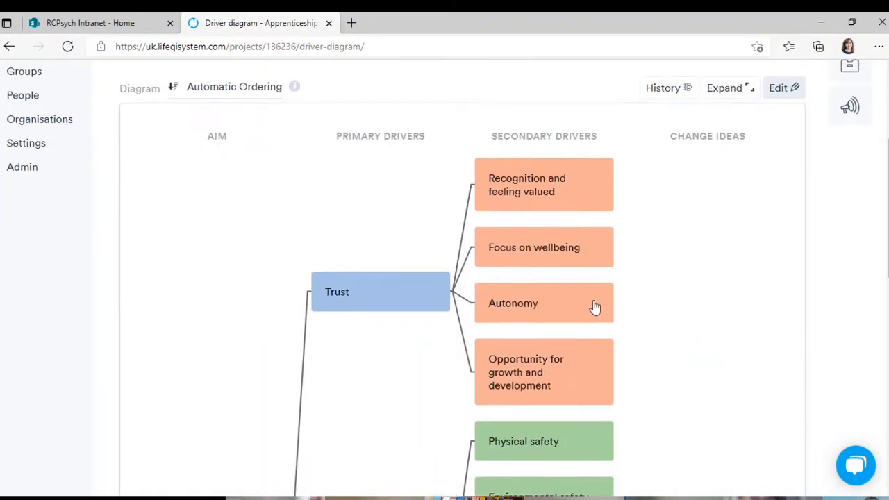
{"action": "scroll", "coordinate": [595, 306], "scroll_direction": "down", "scroll_amount": 4}
{"action": "scroll", "coordinate": [594, 305], "scroll_direction": "up", "scroll_amount": 5}
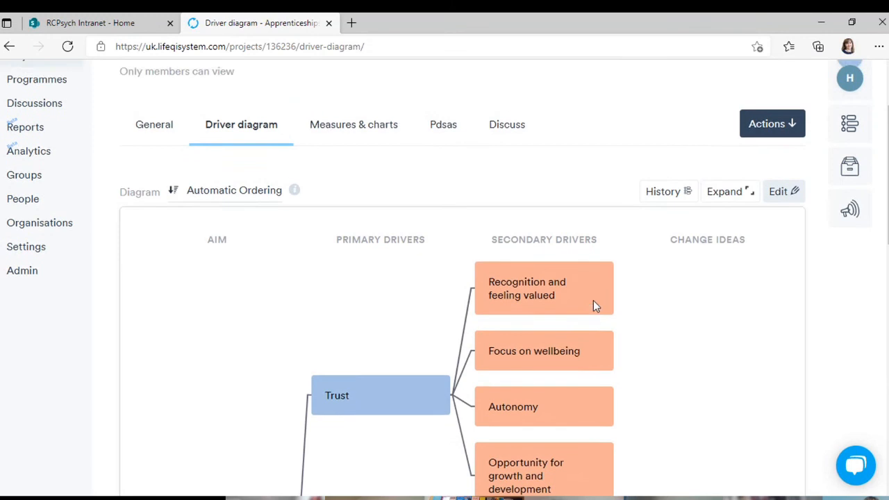
{"action": "scroll", "coordinate": [595, 306], "scroll_direction": "down", "scroll_amount": 5}
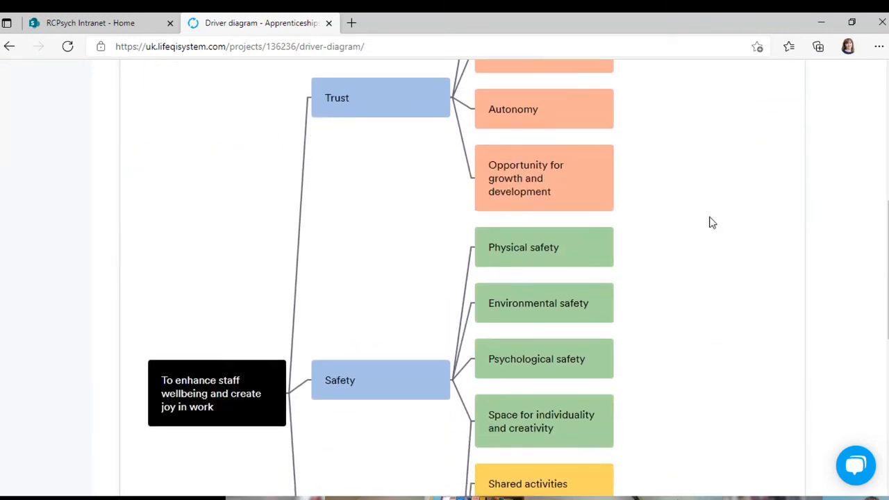
{"action": "scroll", "coordinate": [698, 276], "scroll_direction": "down", "scroll_amount": 6}
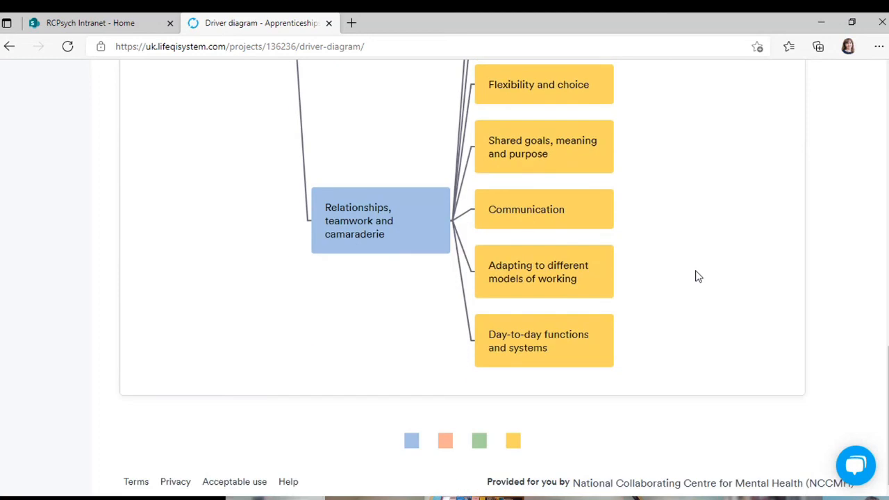
{"action": "scroll", "coordinate": [698, 276], "scroll_direction": "up", "scroll_amount": 10}
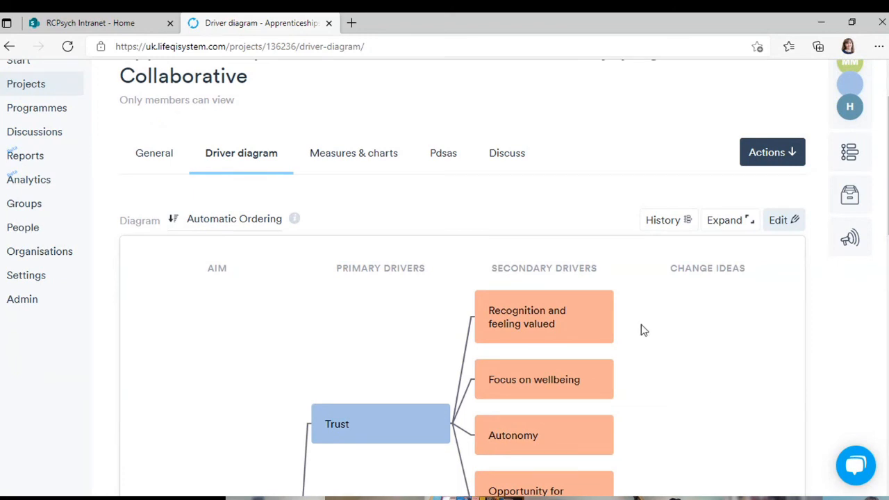
{"action": "scroll", "coordinate": [638, 324], "scroll_direction": "down", "scroll_amount": 3}
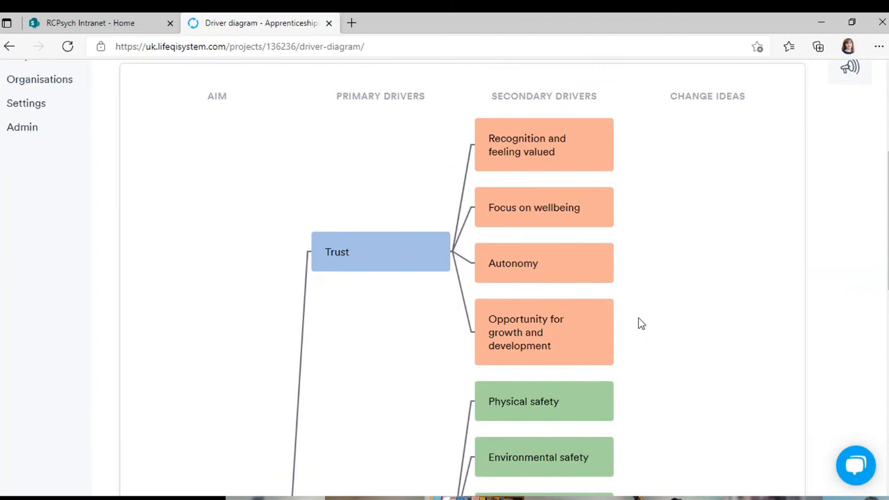
{"action": "scroll", "coordinate": [639, 319], "scroll_direction": "down", "scroll_amount": 2}
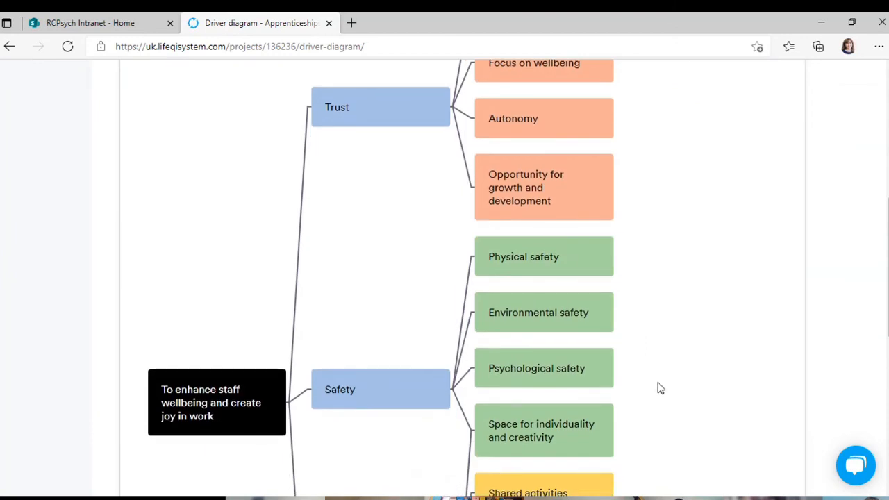
{"action": "scroll", "coordinate": [664, 266], "scroll_direction": "down", "scroll_amount": 2}
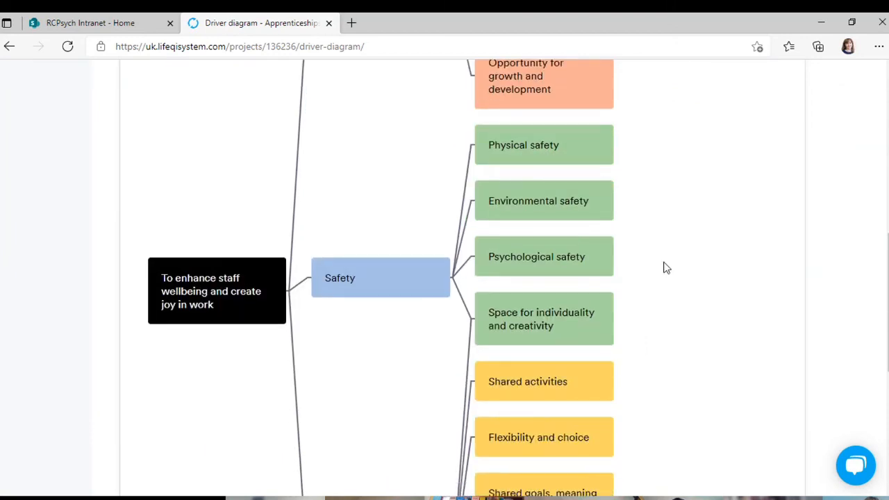
{"action": "scroll", "coordinate": [665, 268], "scroll_direction": "up", "scroll_amount": 5}
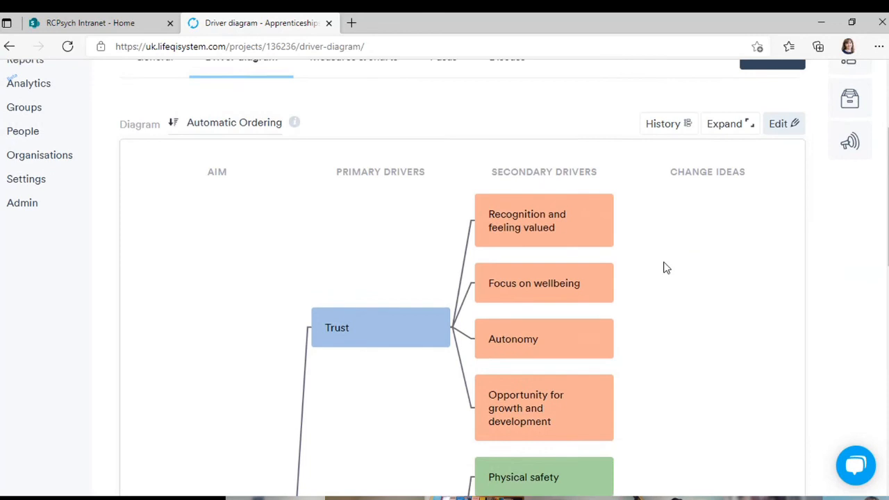
{"action": "scroll", "coordinate": [664, 268], "scroll_direction": "up", "scroll_amount": 3}
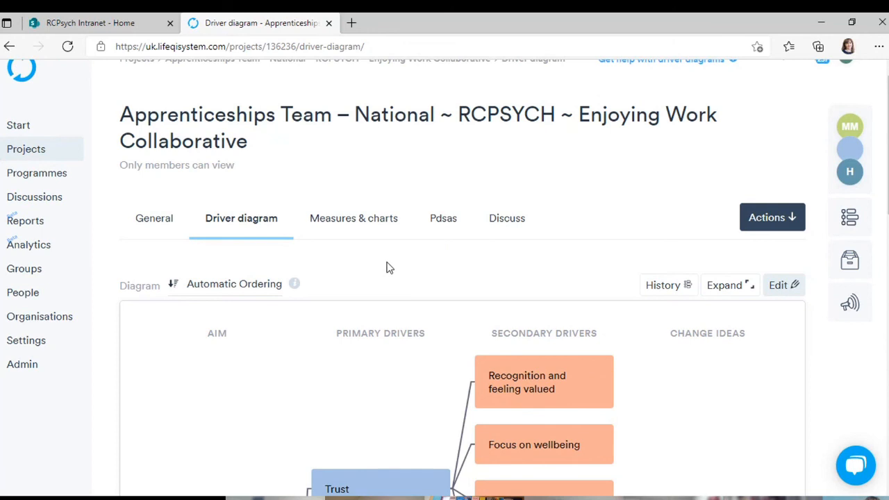
Start a new PDSA ramp in the project and title it "Wellbeing hour, fortnightly".
{"action": "left_click", "coordinate": [442, 221]}
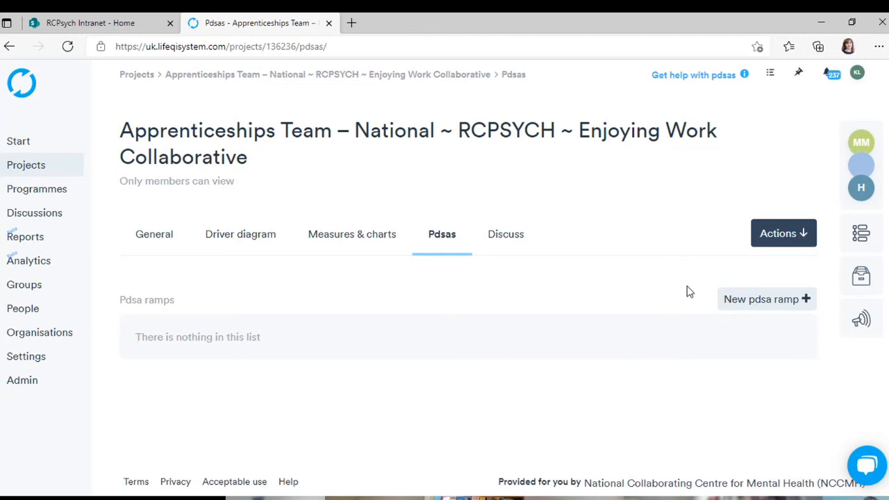
{"action": "left_click", "coordinate": [748, 304]}
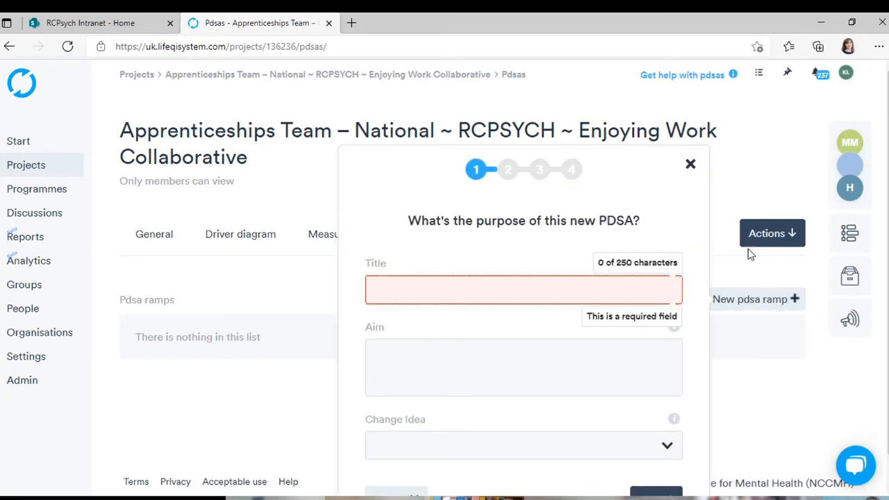
{"action": "scroll", "coordinate": [541, 327], "scroll_direction": "down", "scroll_amount": 1}
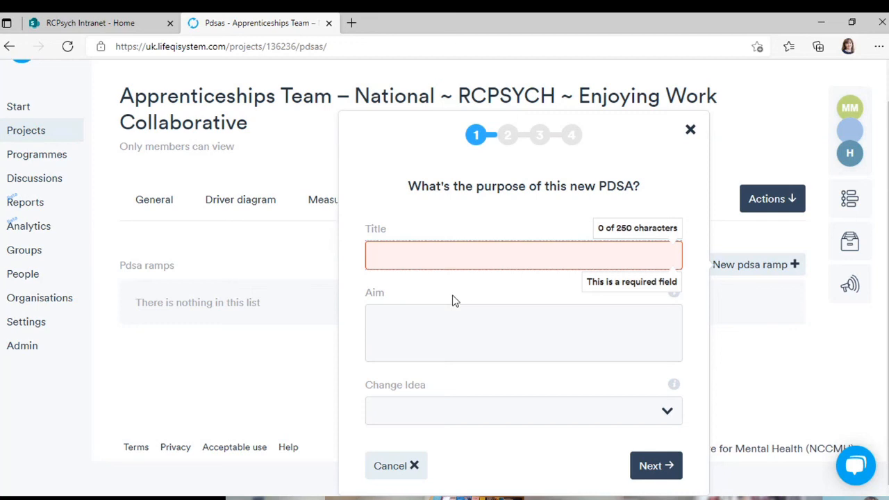
{"action": "scroll", "coordinate": [475, 359], "scroll_direction": "down", "scroll_amount": 1}
{"action": "scroll", "coordinate": [475, 359], "scroll_direction": "up", "scroll_amount": 1}
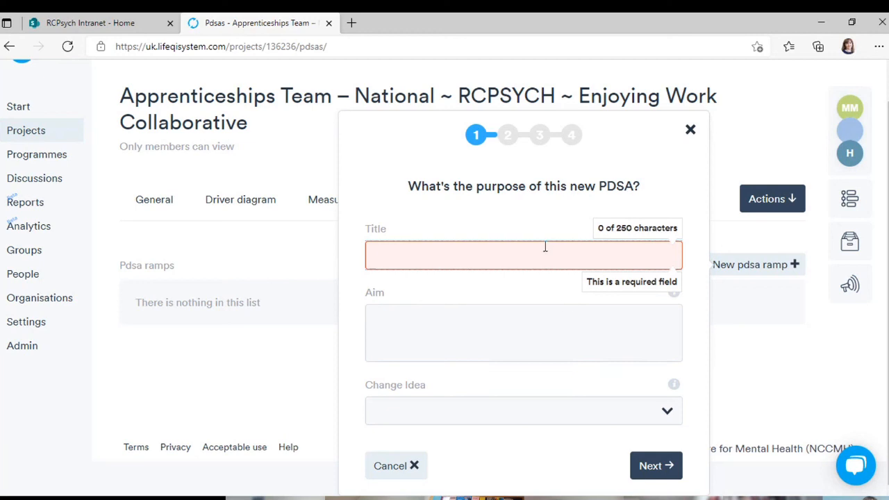
{"action": "scroll", "coordinate": [548, 419], "scroll_direction": "down", "scroll_amount": 1}
{"action": "scroll", "coordinate": [548, 419], "scroll_direction": "up", "scroll_amount": 1}
{"action": "type", "text": "Well"}
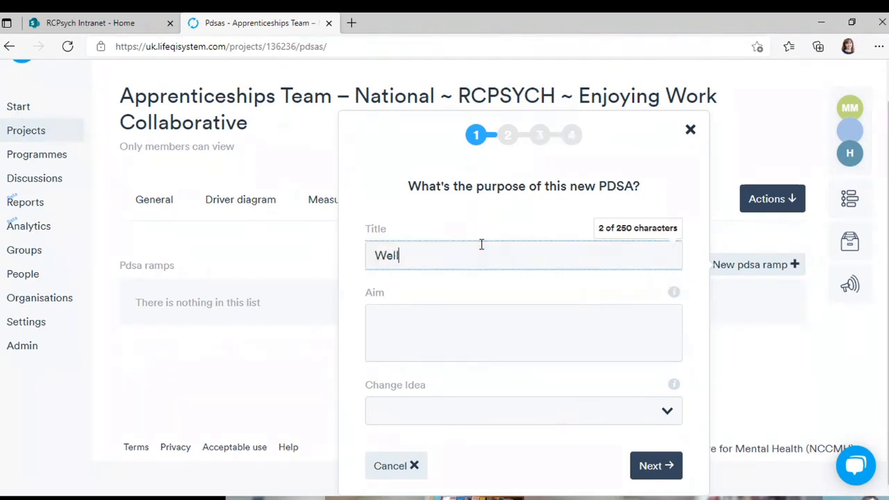
{"action": "type", "text": "being hour"}
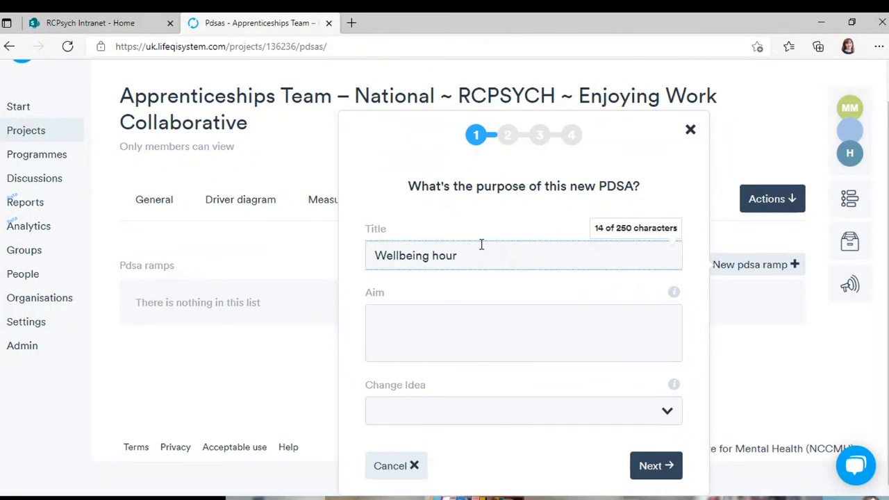
{"action": "type", "text": ", fortni"}
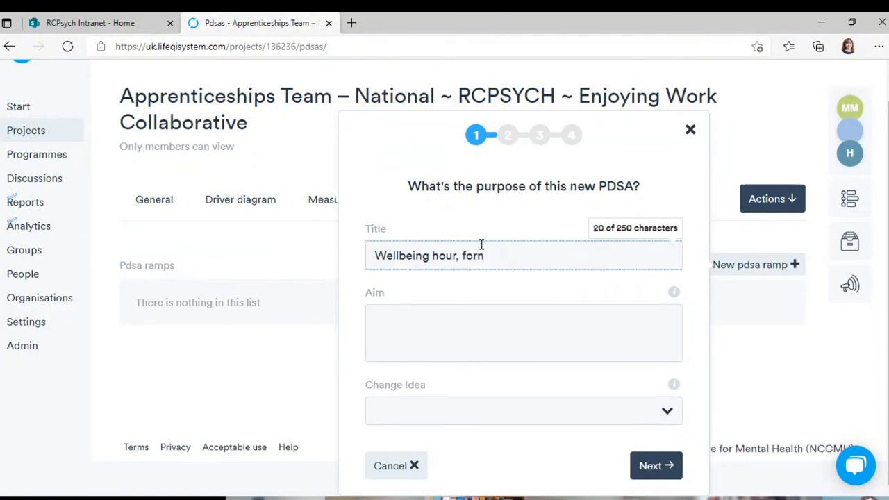
{"action": "type", "text": "ghtly"}
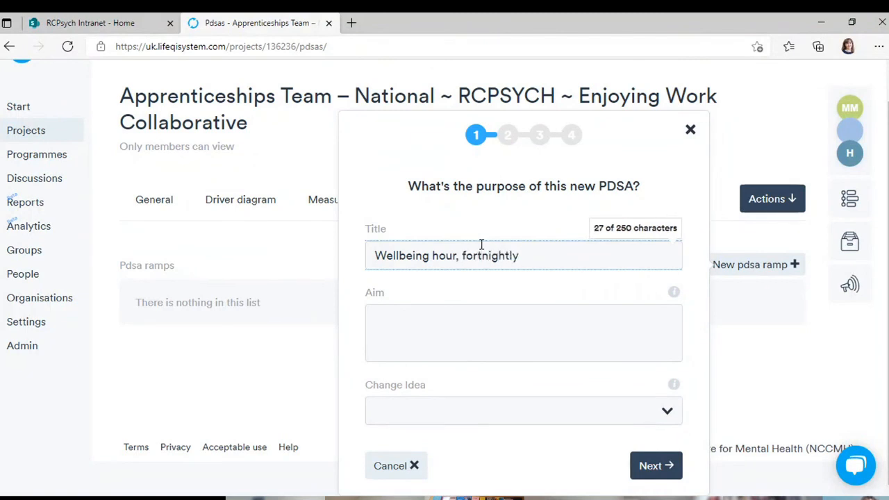
Set the PDSA's aim to "Improve staff wellbeing" and continue to the responsibility stage without choosing a change idea.
{"action": "left_click", "coordinate": [417, 321]}
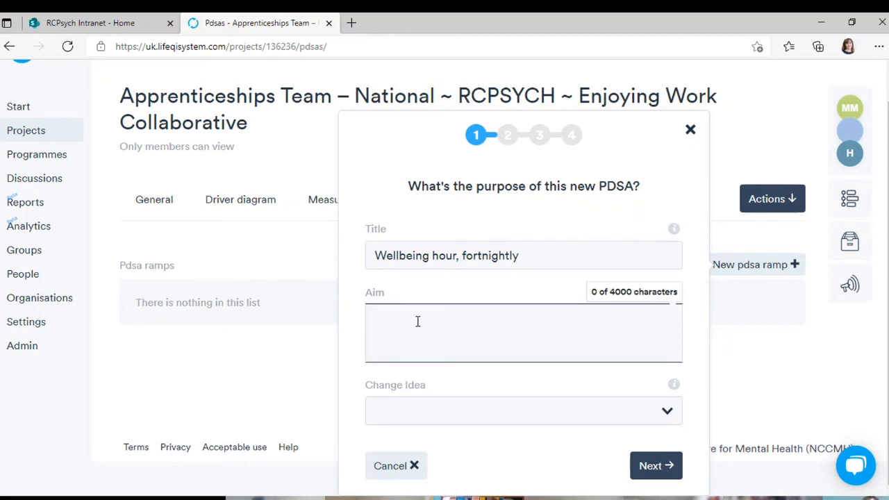
{"action": "type", "text": "Improve staff wela"}
{"action": "key", "text": "BackSpace"}
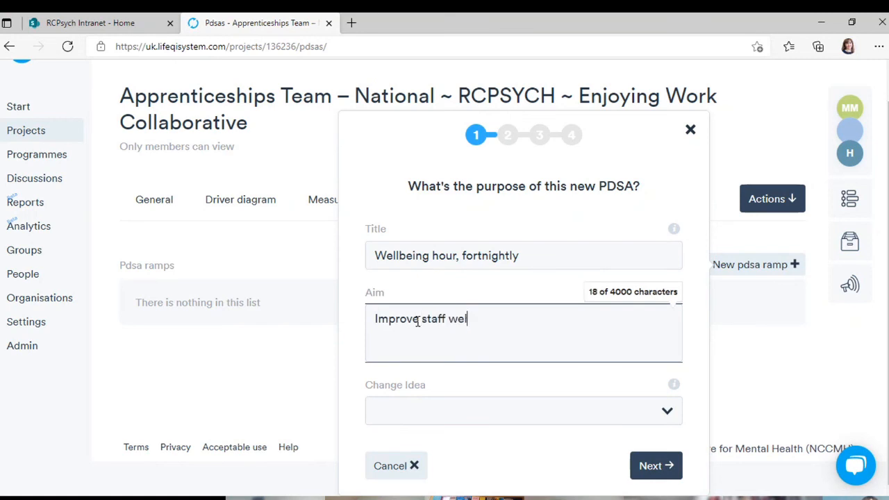
{"action": "type", "text": "lbeing"}
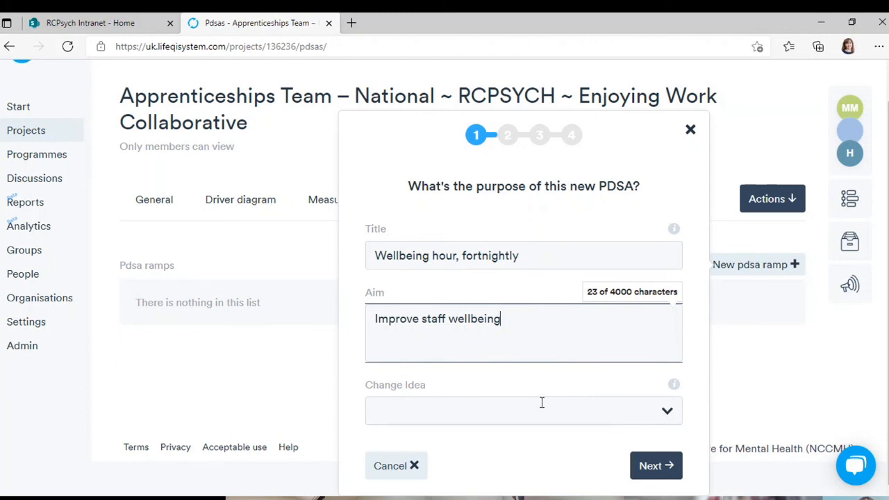
{"action": "left_click", "coordinate": [668, 413]}
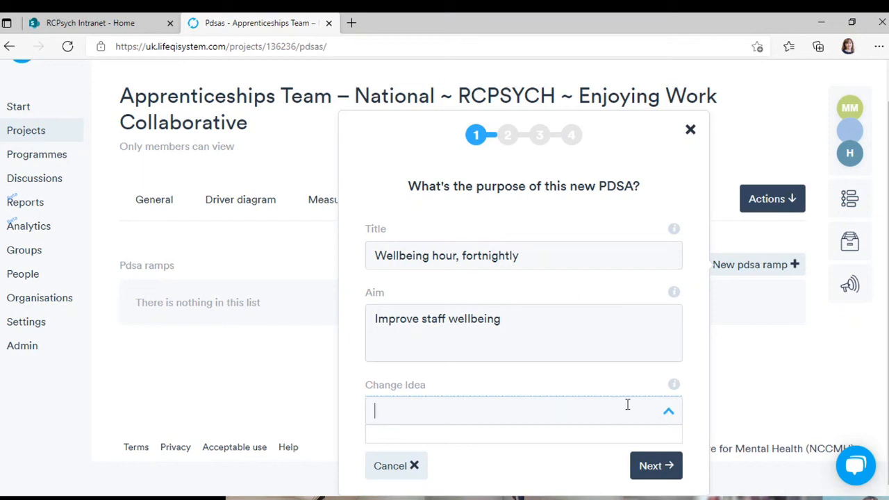
{"action": "left_click", "coordinate": [653, 466]}
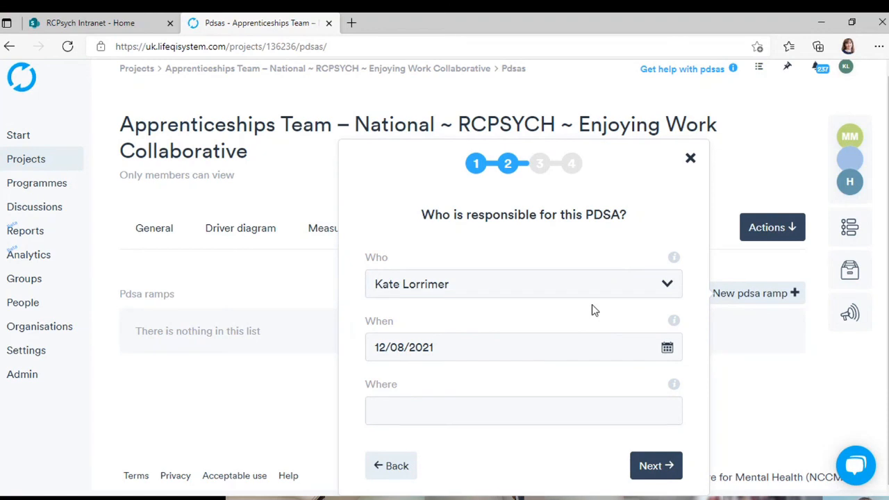
Make the other listed team member responsible for the PDSA and set its date to 26/08/2021.
{"action": "left_click", "coordinate": [667, 284]}
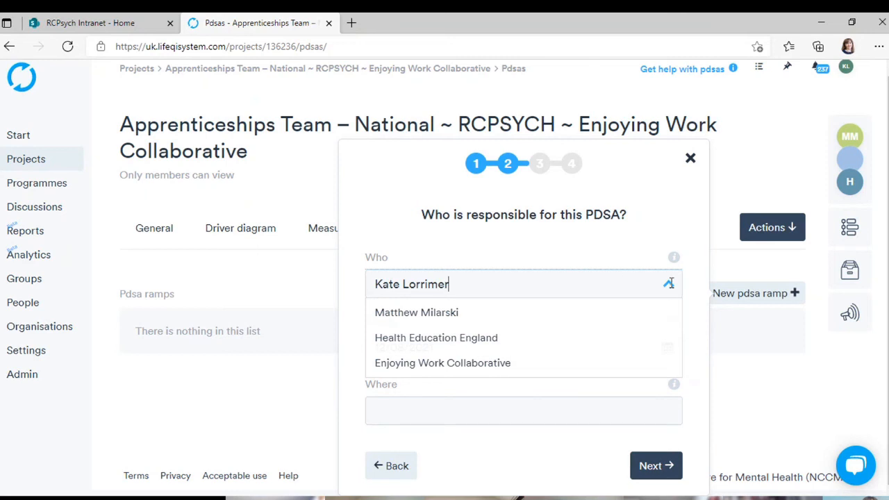
{"action": "left_click", "coordinate": [431, 312]}
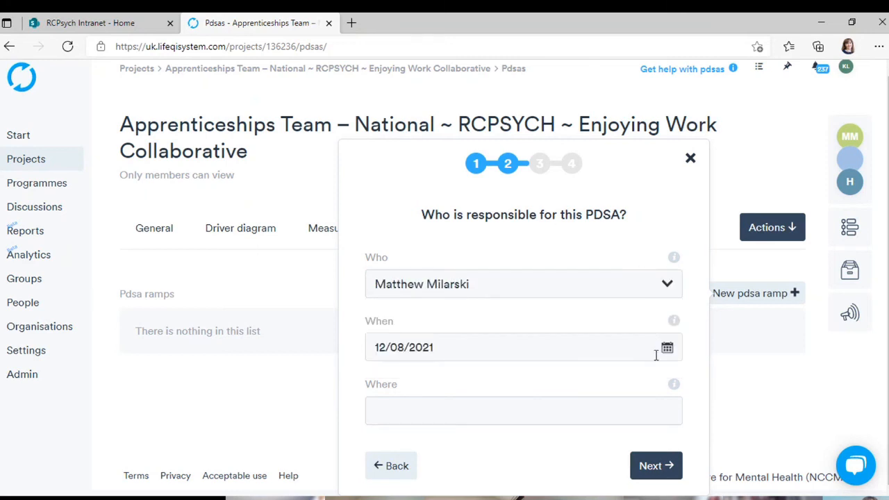
{"action": "left_click", "coordinate": [628, 349]}
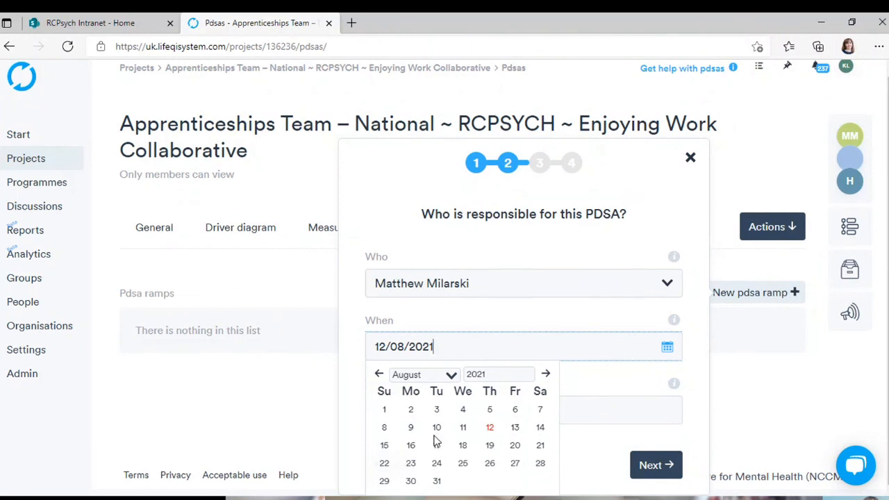
{"action": "left_click", "coordinate": [488, 463]}
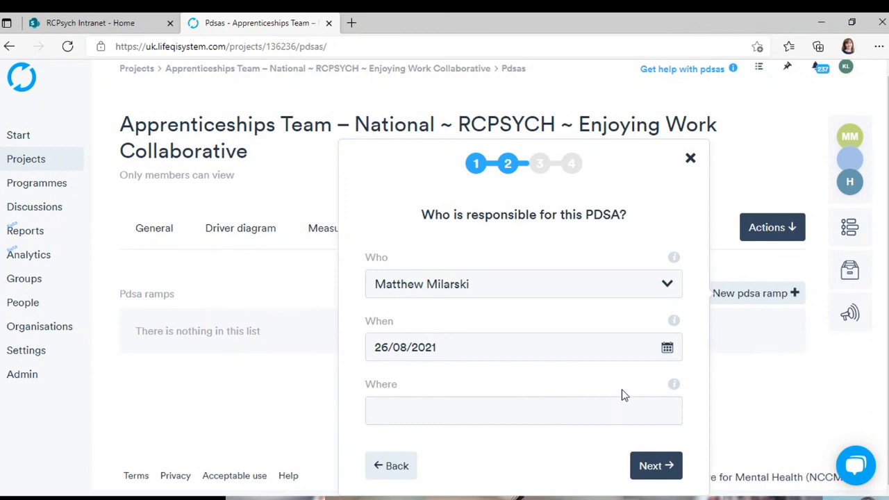
Change the PDSA's date to 26/07/2021 and continue to the plan stage, leaving the location empty.
{"action": "left_click", "coordinate": [668, 348]}
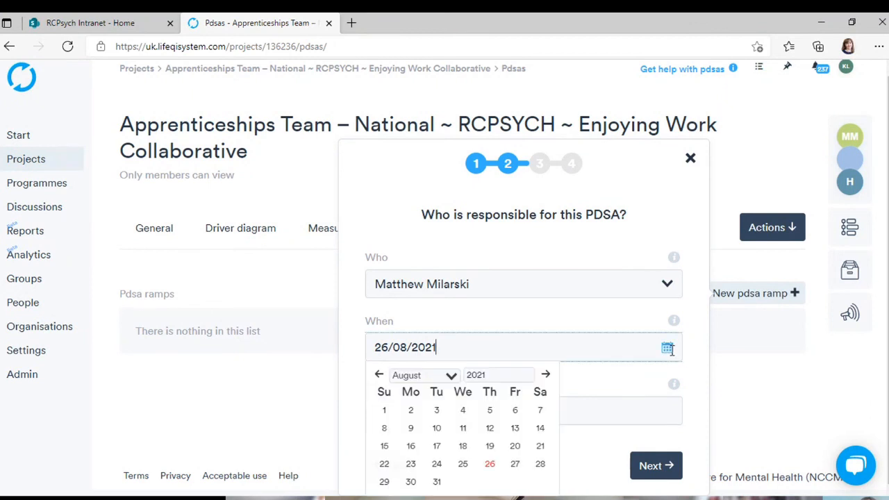
{"action": "left_click", "coordinate": [378, 375]}
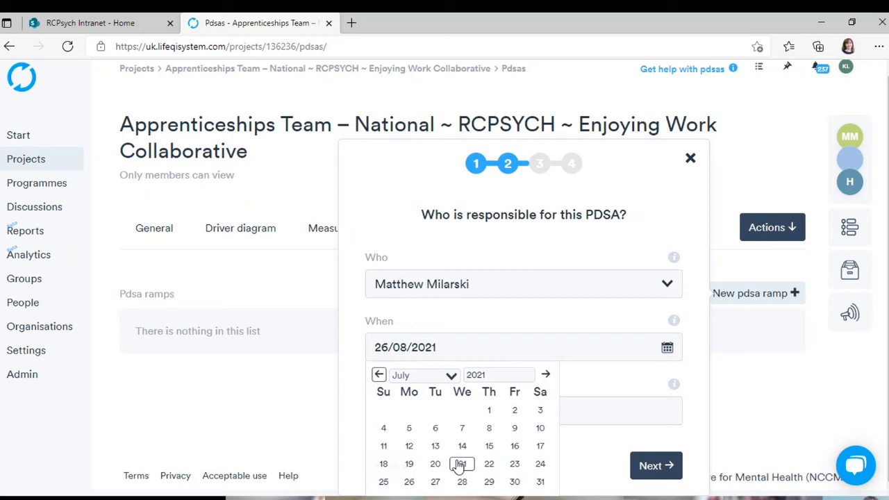
{"action": "left_click", "coordinate": [410, 464]}
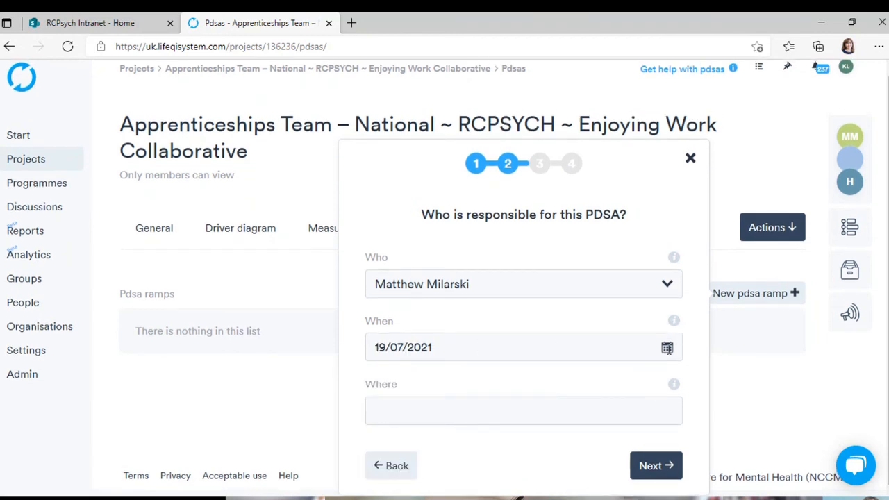
{"action": "left_click", "coordinate": [667, 348]}
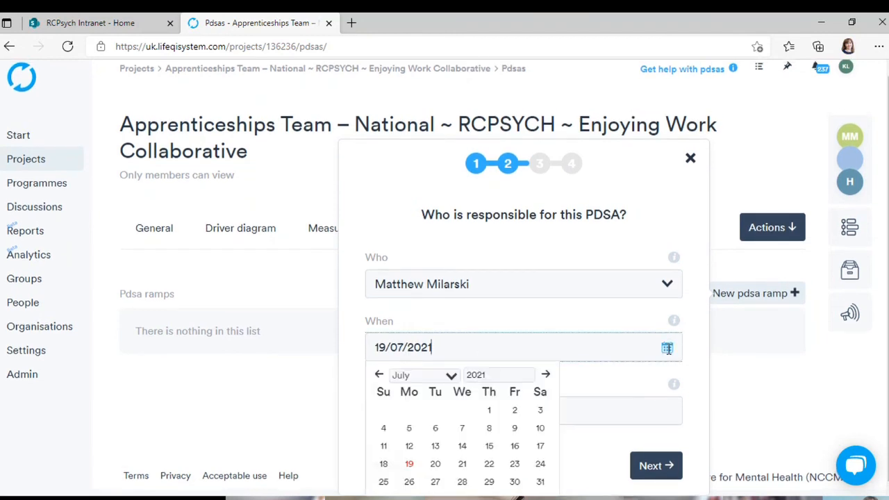
{"action": "left_click", "coordinate": [409, 481]}
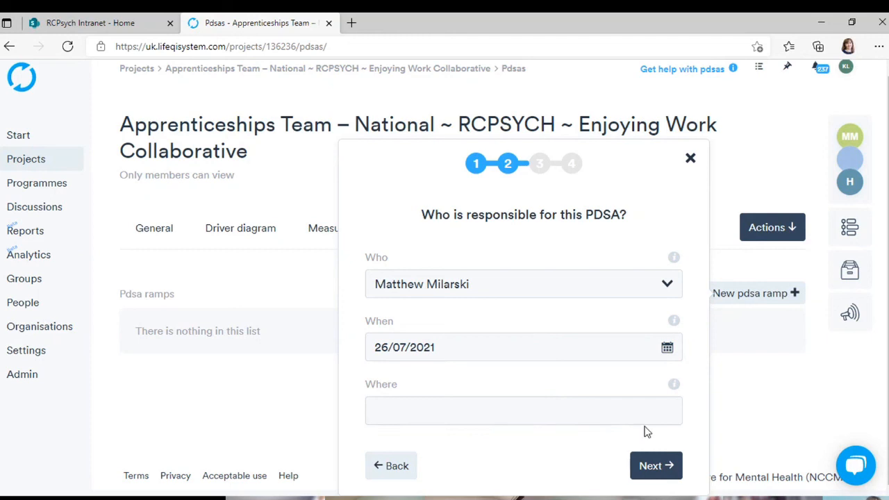
{"action": "left_click", "coordinate": [646, 470]}
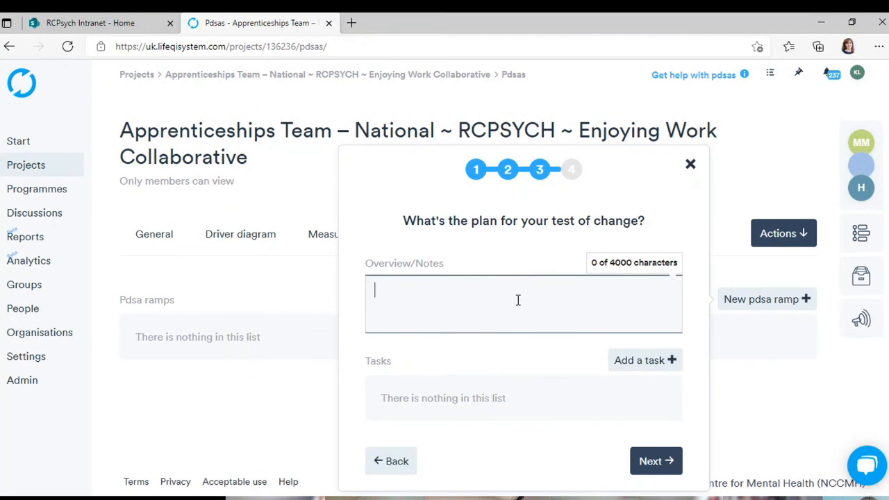
Enter "Set up a wellbeing hour on a Friday afternoon at 3pm." as the plan's overview notes.
{"action": "type", "text": "Set up a wellbing"}
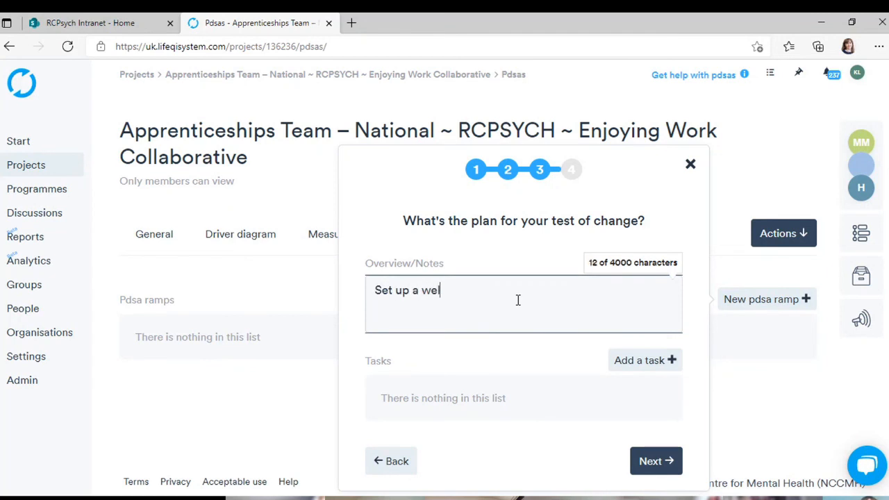
{"action": "key", "text": "BackSpace"}
{"action": "key", "text": "BackSpace"}
{"action": "key", "text": "BackSpace"}
{"action": "type", "text": "ie"}
{"action": "key", "text": "BackSpace"}
{"action": "key", "text": "BackSpace"}
{"action": "type", "text": "eing hour o"}
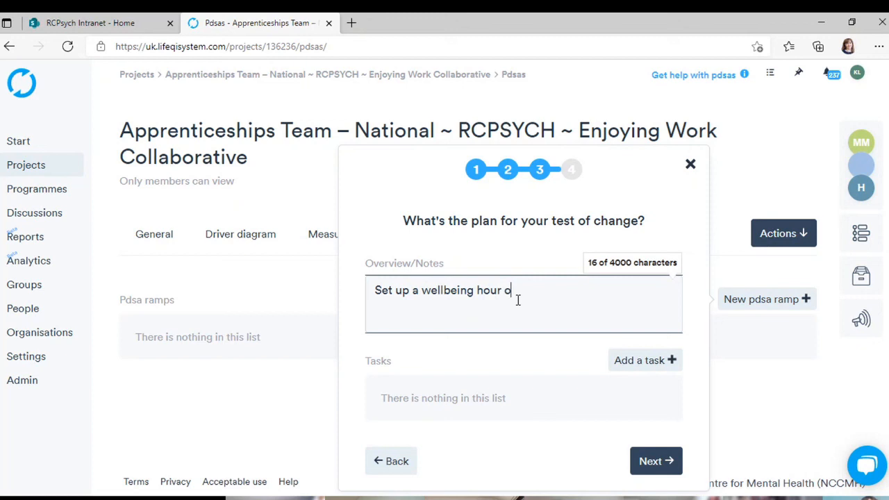
{"action": "type", "text": "n a Friday afternoon at 3pm"}
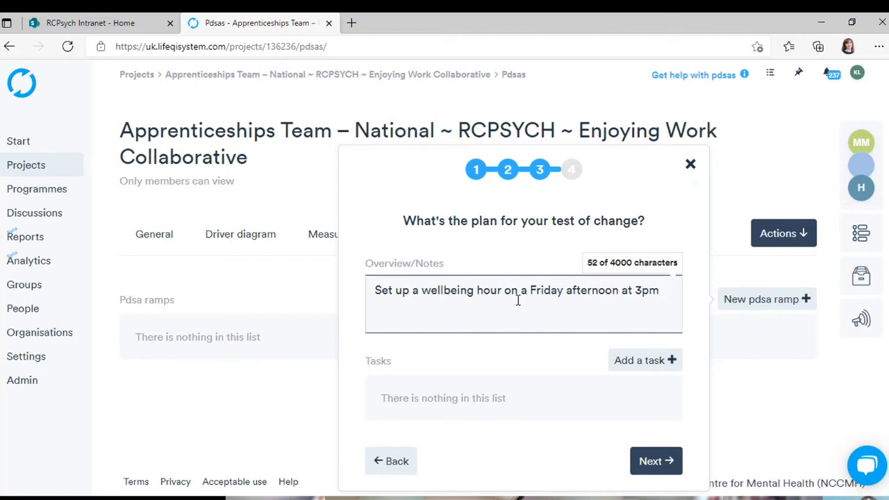
{"action": "type", "text": " ."}
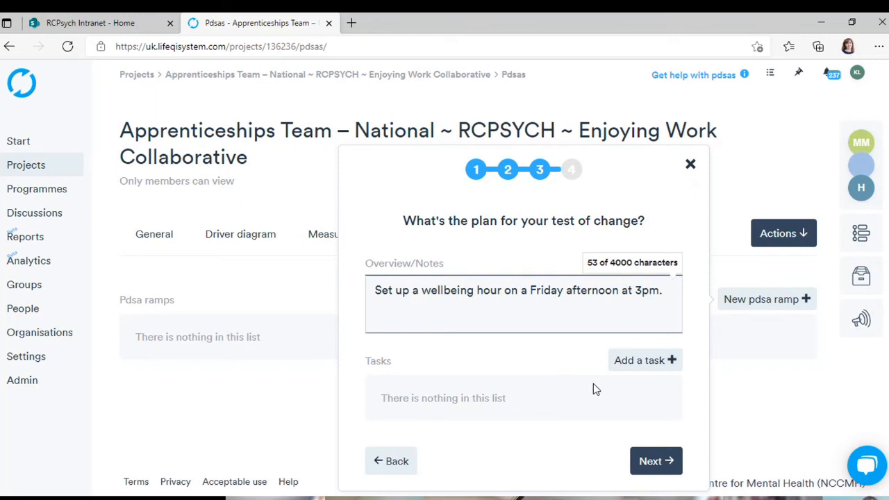
{"action": "left_click", "coordinate": [659, 364]}
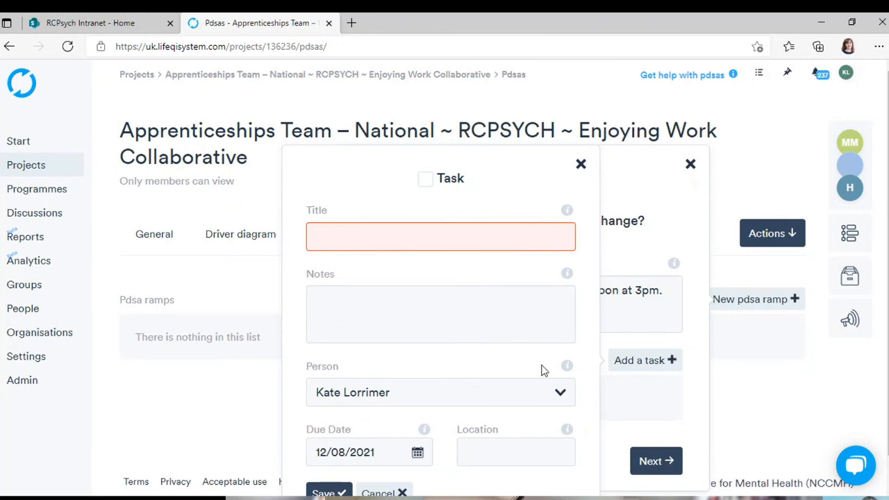
{"action": "scroll", "coordinate": [479, 406], "scroll_direction": "down", "scroll_amount": 1}
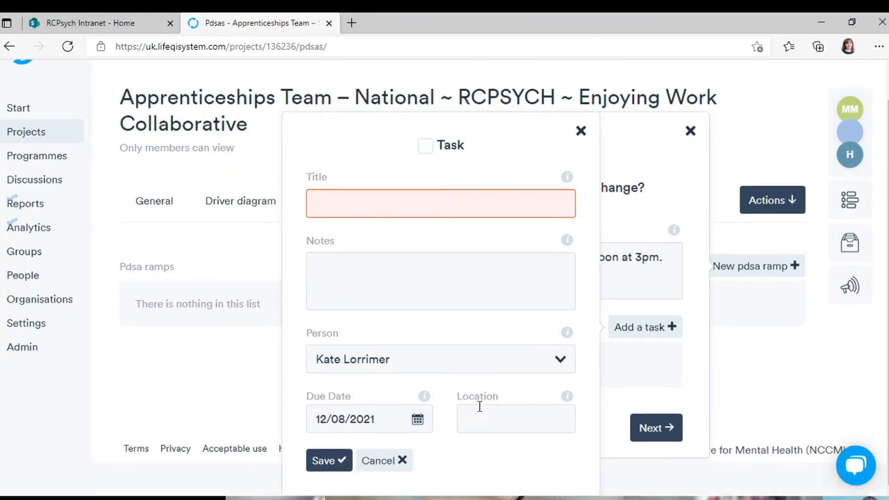
{"action": "left_click", "coordinate": [327, 461]}
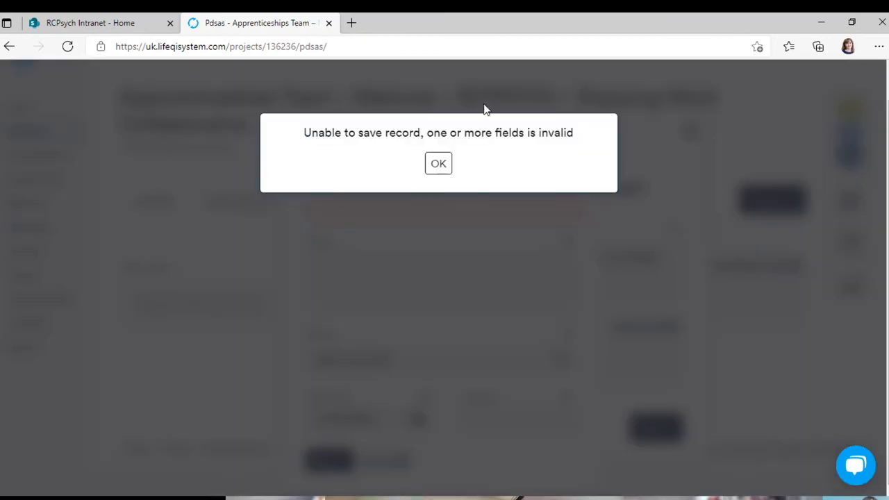
{"action": "left_click", "coordinate": [439, 164]}
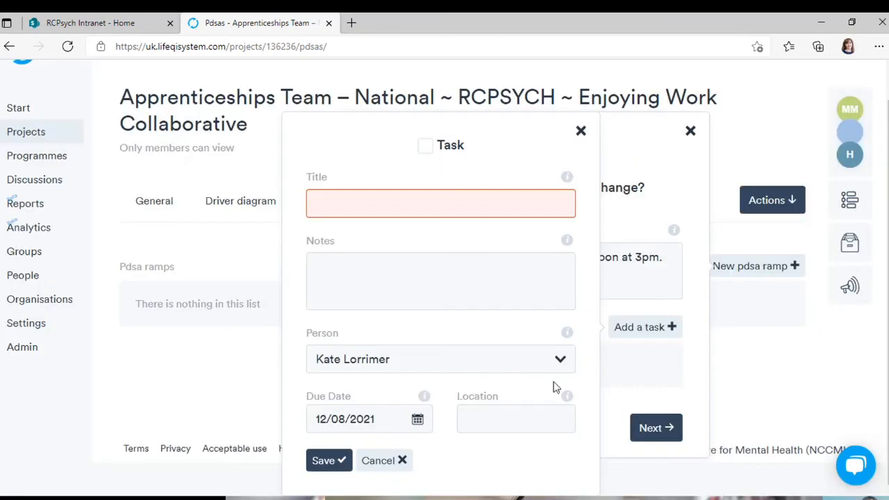
{"action": "left_click", "coordinate": [582, 136]}
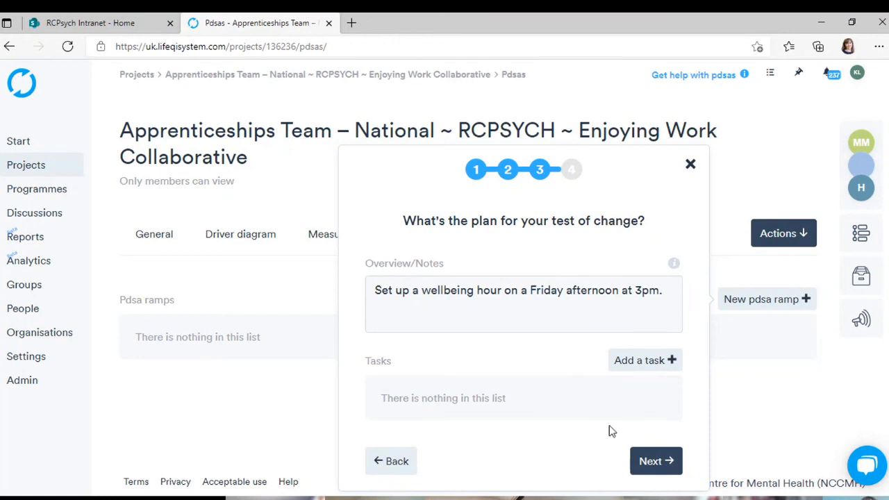
Continue to the prediction stage, enter "Staff to feel like they have more time available to look after their wellbeing.", and create the PDSA cycle.
{"action": "left_click", "coordinate": [656, 462]}
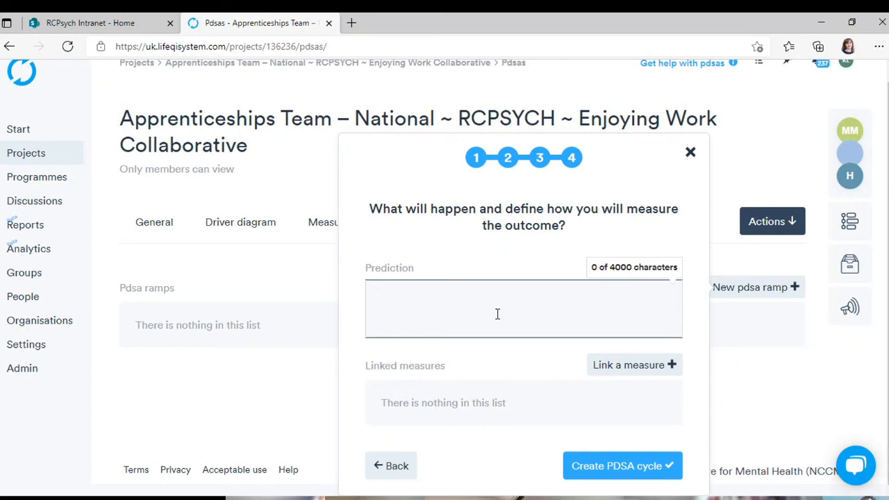
{"action": "type", "text": "W"}
{"action": "key", "text": "BackSpace"}
{"action": "type", "text": "Peop"}
{"action": "key", "text": "BackSpace"}
{"action": "key", "text": "BackSpace"}
{"action": "key", "text": "BackSpace"}
{"action": "key", "text": "BackSpace"}
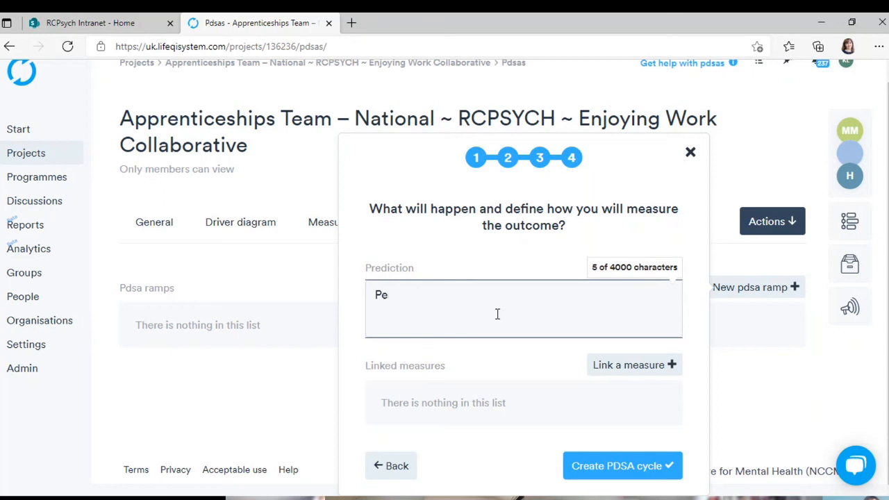
{"action": "type", "text": "Staff to feel"}
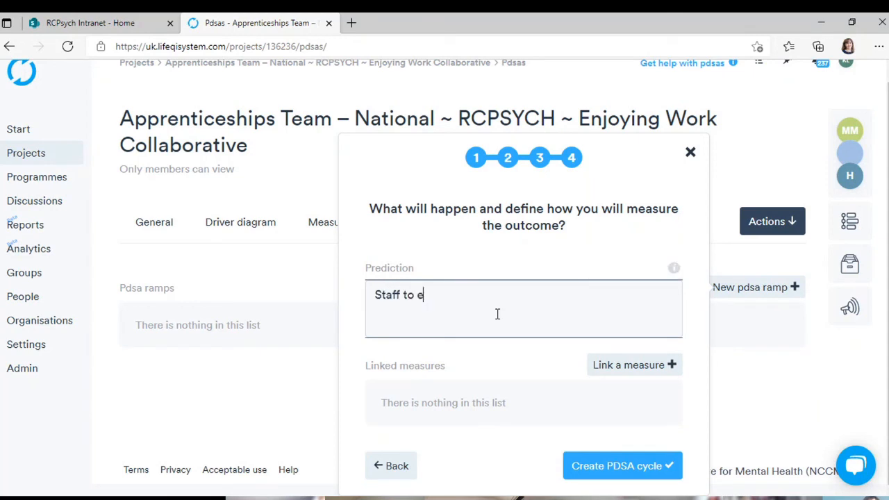
{"action": "type", "text": " l"}
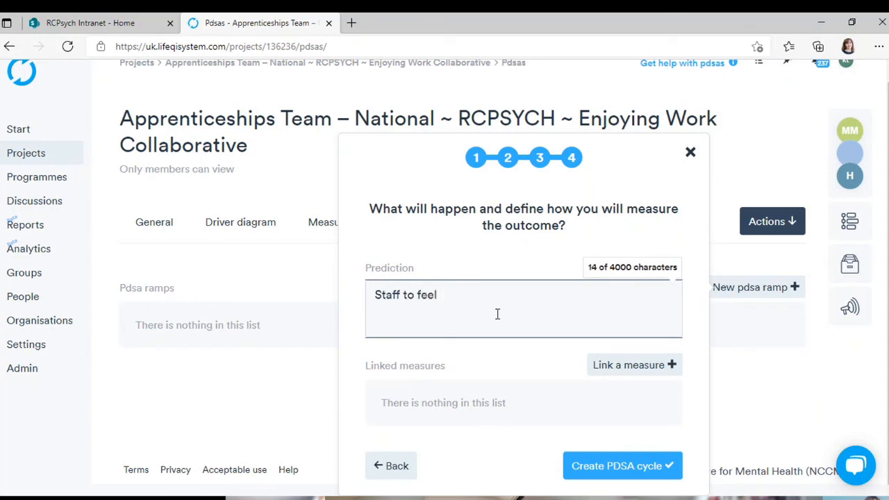
{"action": "type", "text": " like they have more"}
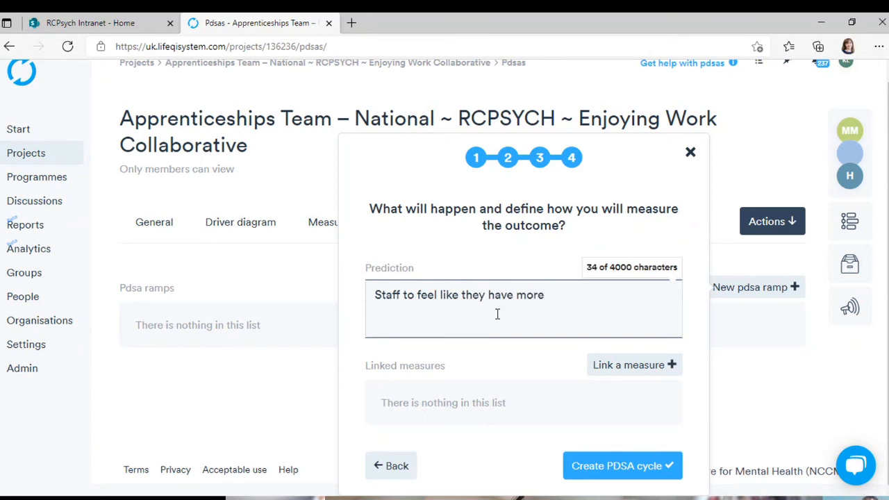
{"action": "type", "text": " time avaio"}
{"action": "key", "text": "BackSpace"}
{"action": "type", "text": "lable"}
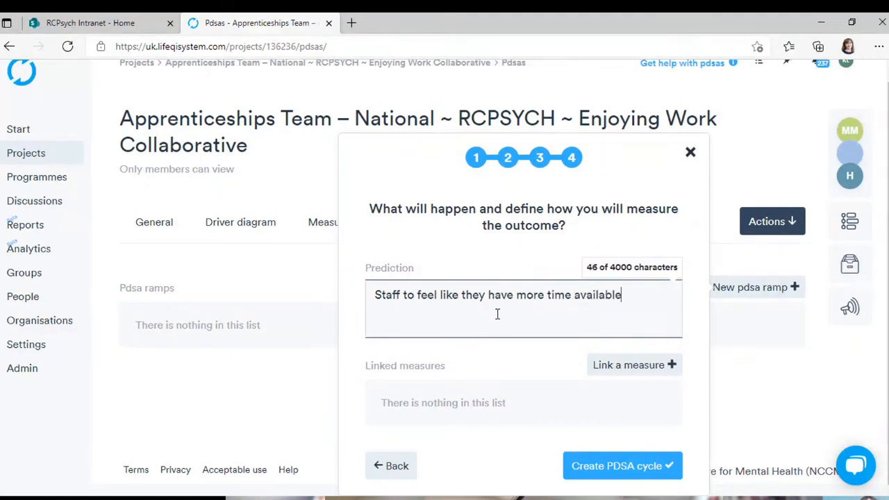
{"action": "type", "text": " to look aft"}
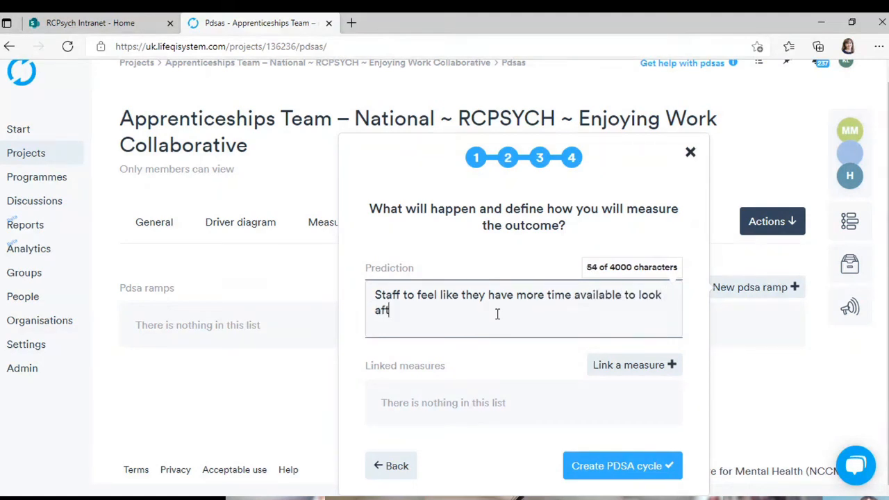
{"action": "type", "text": "er their wellbeing."}
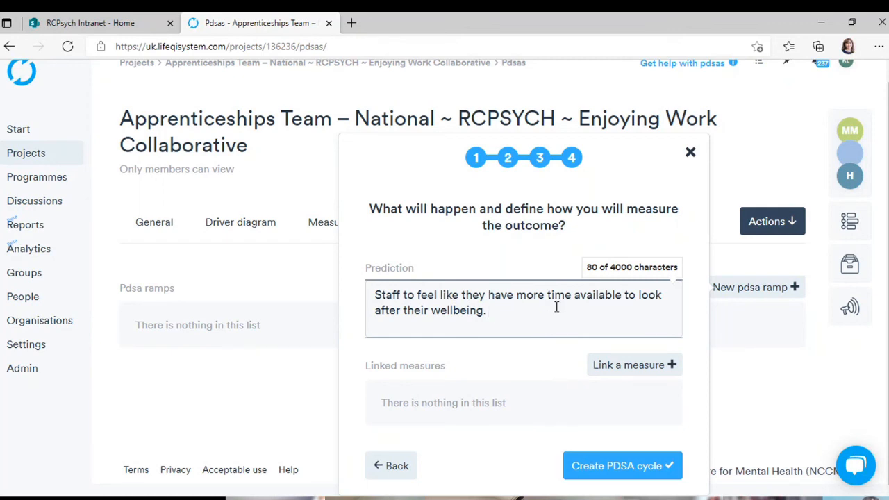
{"action": "left_click", "coordinate": [610, 469]}
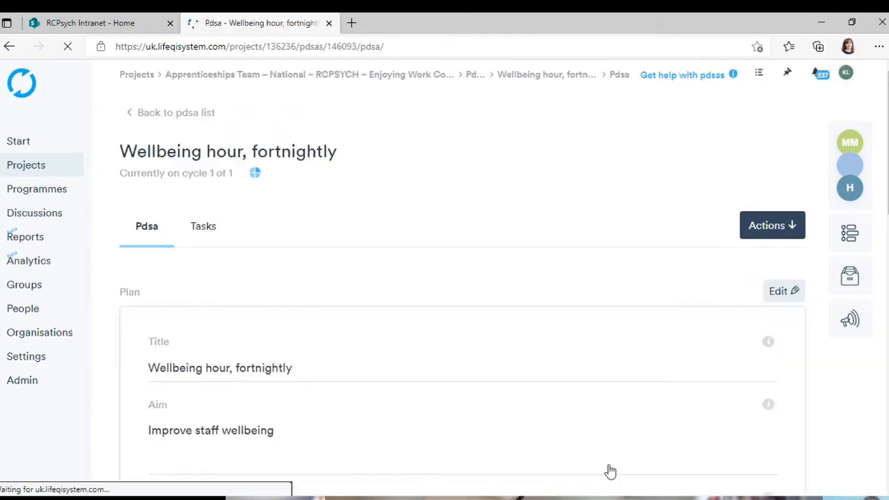
Check the new PDSA's title, aim and overview notes, and view its cycle details and tasks.
{"action": "scroll", "coordinate": [610, 471], "scroll_direction": "down", "scroll_amount": 3}
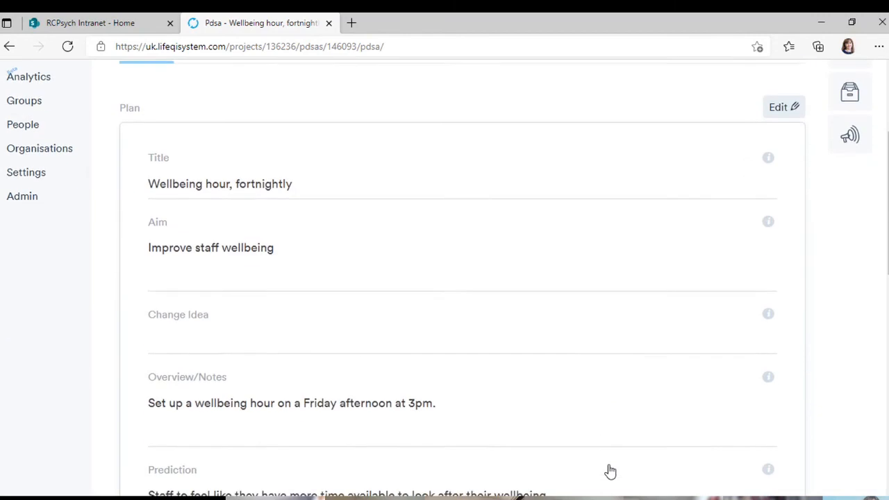
{"action": "scroll", "coordinate": [610, 471], "scroll_direction": "up", "scroll_amount": 3}
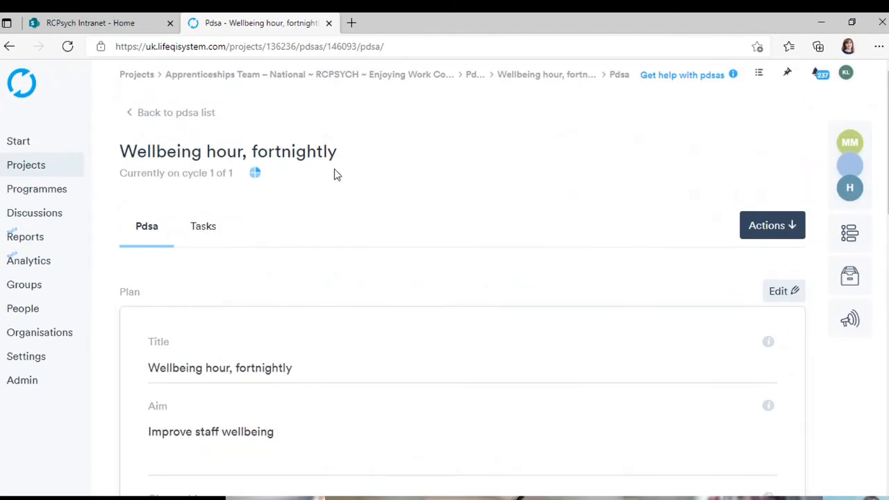
{"action": "scroll", "coordinate": [407, 307], "scroll_direction": "down", "scroll_amount": 2}
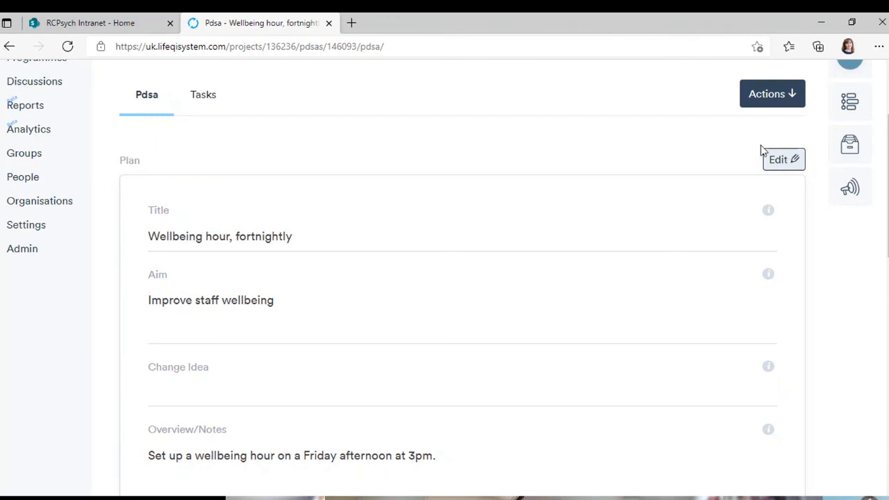
{"action": "left_click", "coordinate": [206, 99]}
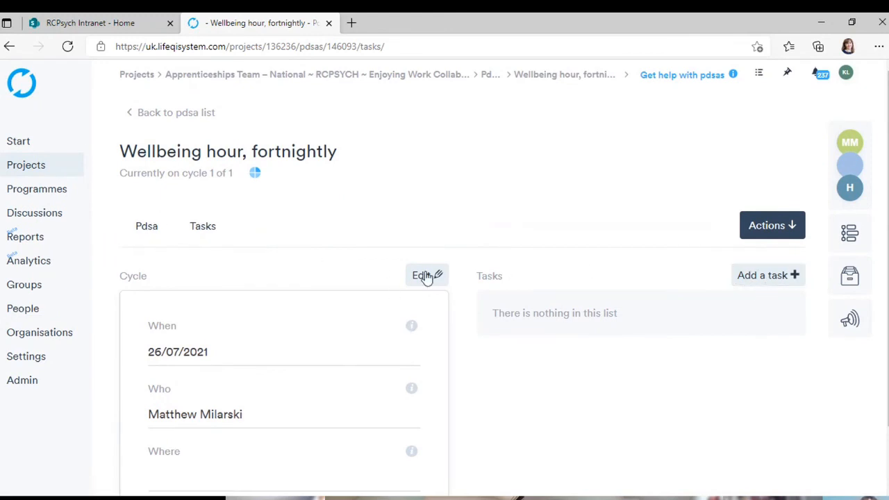
Return to the PDSA's main page and look over its Plan, Linked measures and Do, Study, Act sections.
{"action": "left_click", "coordinate": [146, 230]}
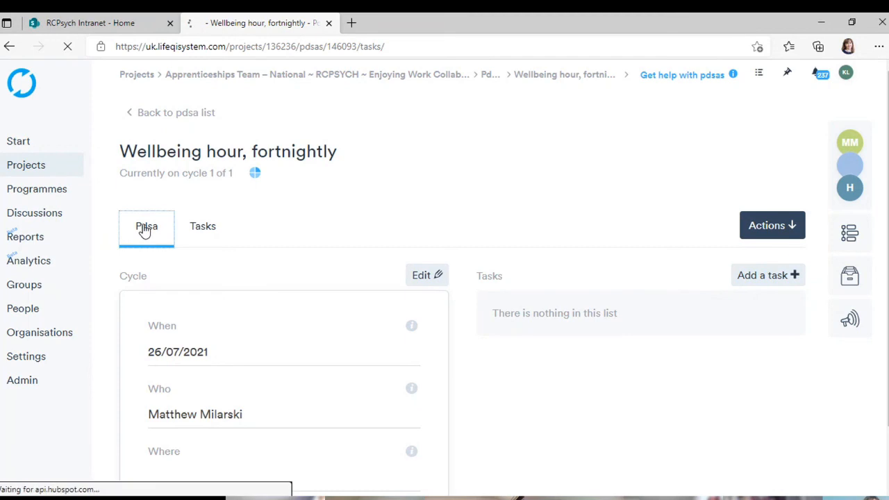
{"action": "scroll", "coordinate": [410, 370], "scroll_direction": "down", "scroll_amount": 2}
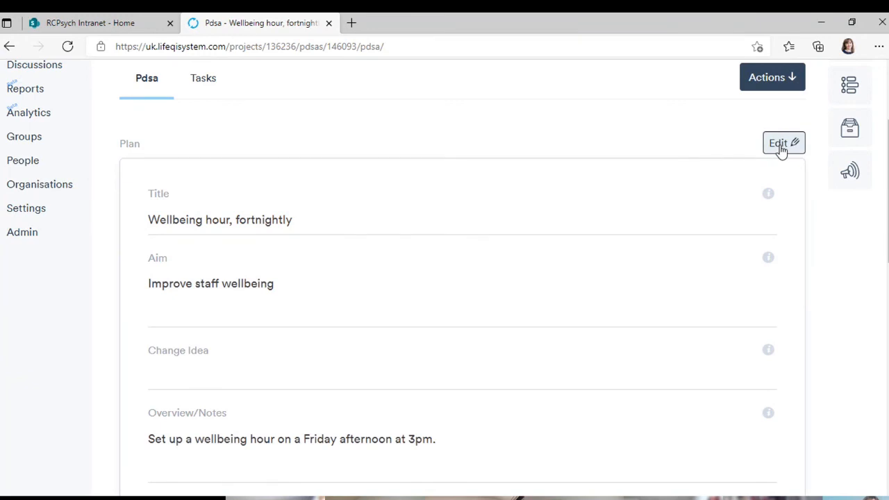
{"action": "scroll", "coordinate": [780, 151], "scroll_direction": "down", "scroll_amount": 2}
{"action": "scroll", "coordinate": [531, 229], "scroll_direction": "down", "scroll_amount": 2}
{"action": "scroll", "coordinate": [527, 234], "scroll_direction": "down", "scroll_amount": 4}
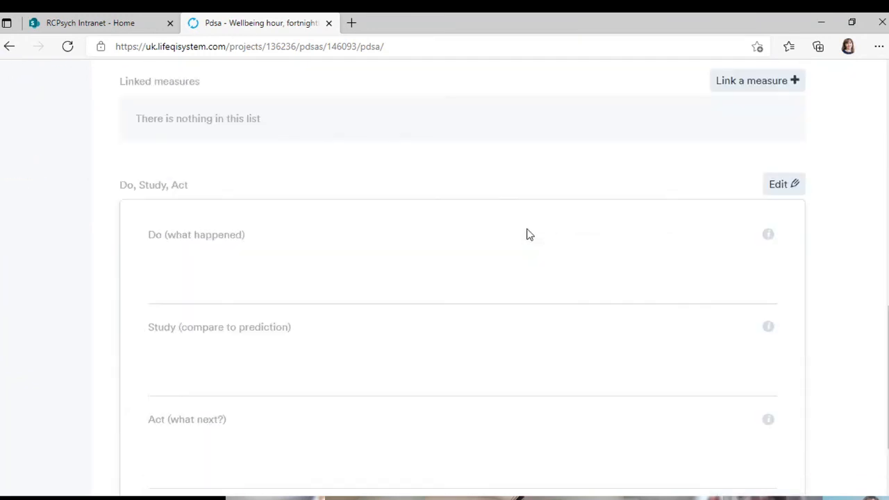
{"action": "right_click", "coordinate": [527, 234]}
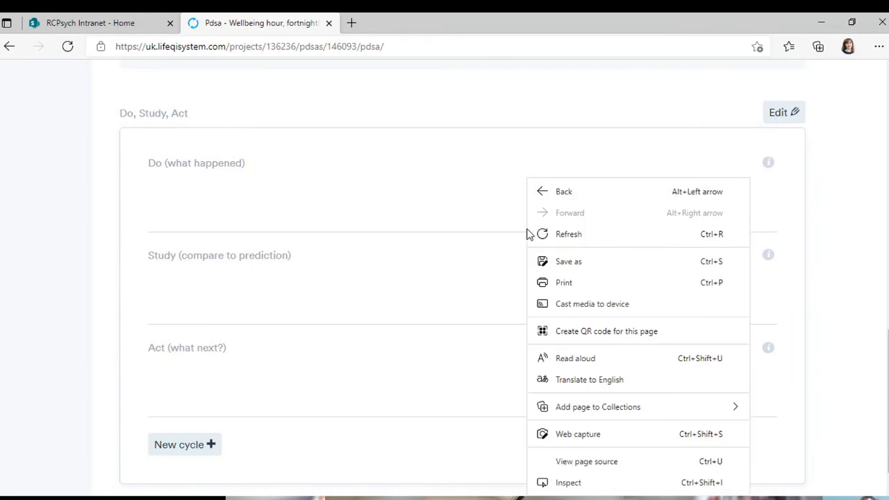
{"action": "left_click", "coordinate": [475, 111]}
{"action": "scroll", "coordinate": [474, 111], "scroll_direction": "up", "scroll_amount": 7}
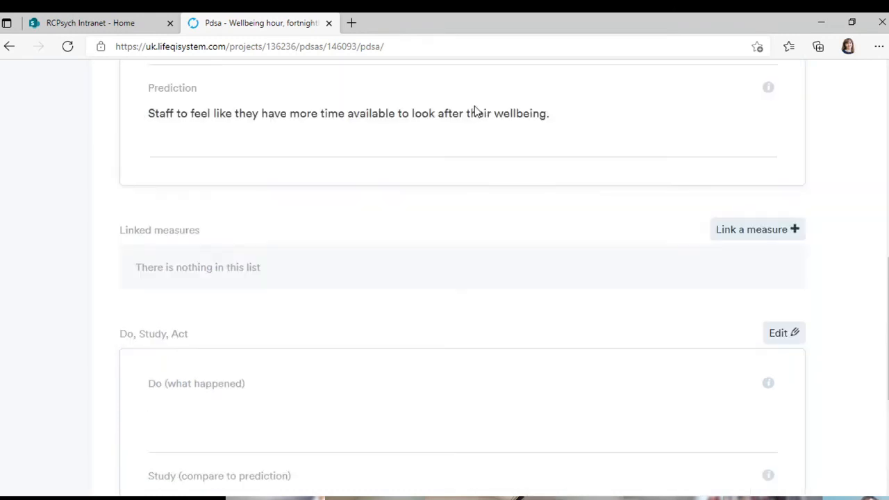
{"action": "scroll", "coordinate": [474, 111], "scroll_direction": "up", "scroll_amount": 2}
{"action": "scroll", "coordinate": [475, 111], "scroll_direction": "down", "scroll_amount": 3}
{"action": "scroll", "coordinate": [474, 111], "scroll_direction": "up", "scroll_amount": 1}
{"action": "scroll", "coordinate": [474, 107], "scroll_direction": "up", "scroll_amount": 1}
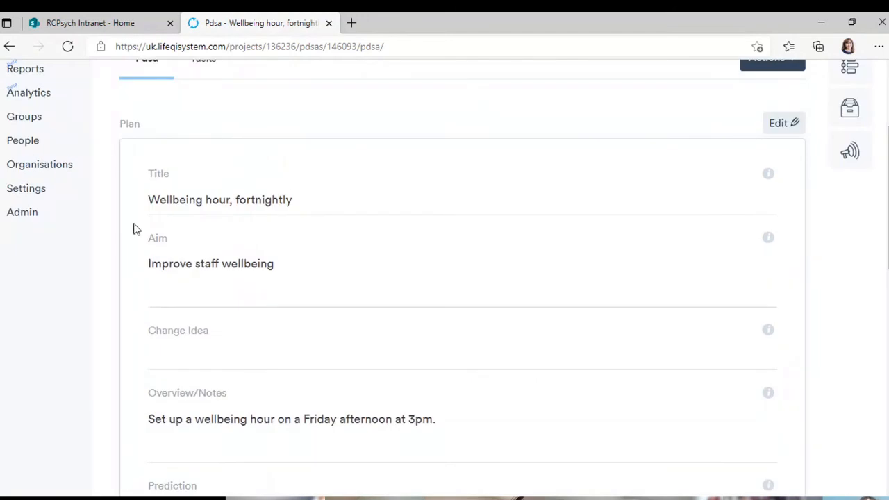
{"action": "scroll", "coordinate": [450, 316], "scroll_direction": "down", "scroll_amount": 6}
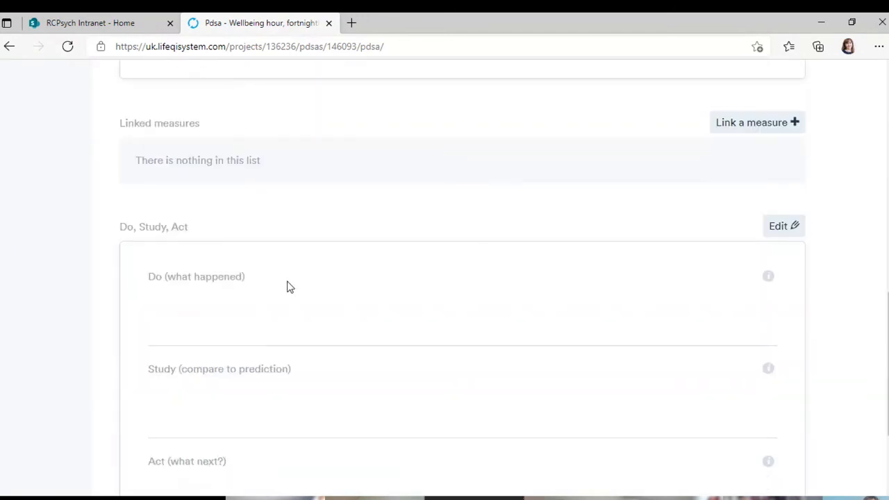
Look over the wellbeing hour PDSA's Plan, Linked measures and Do, Study, Act sections, including the option for a new cycle.
{"action": "scroll", "coordinate": [290, 287], "scroll_direction": "down", "scroll_amount": 1}
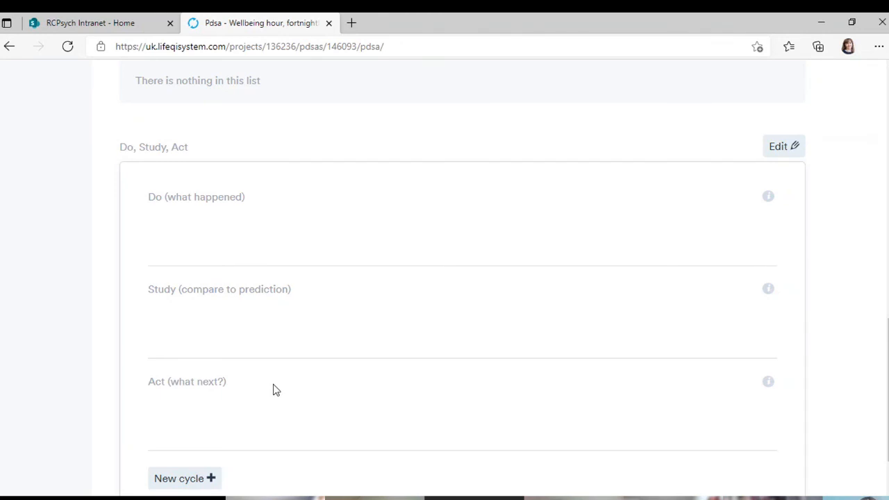
{"action": "scroll", "coordinate": [274, 390], "scroll_direction": "up", "scroll_amount": 4}
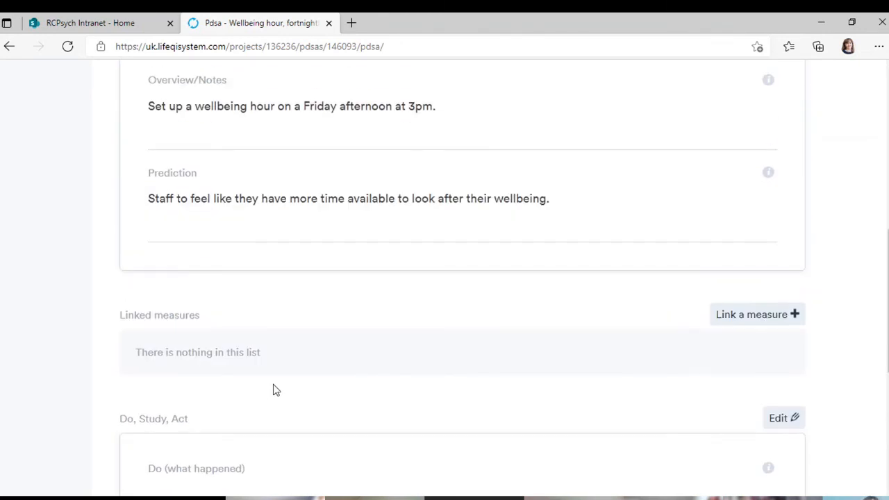
{"action": "scroll", "coordinate": [275, 390], "scroll_direction": "up", "scroll_amount": 7}
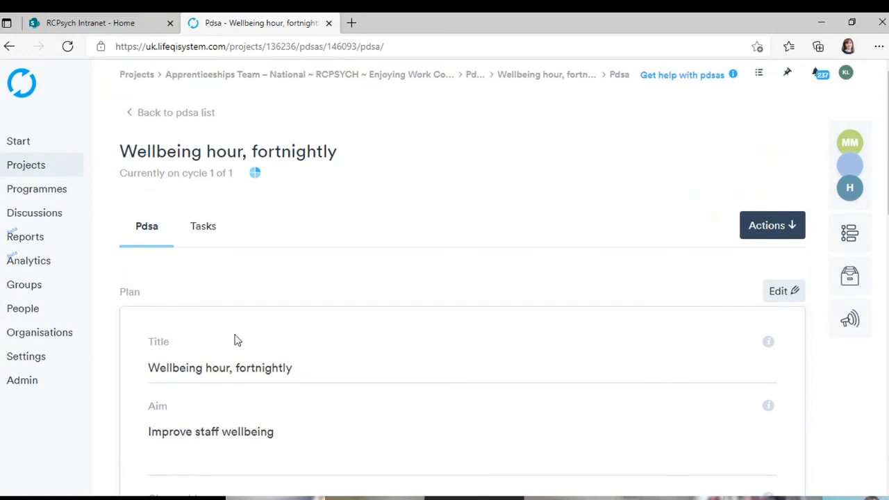
{"action": "scroll", "coordinate": [541, 371], "scroll_direction": "down", "scroll_amount": 1}
{"action": "scroll", "coordinate": [541, 371], "scroll_direction": "down", "scroll_amount": 12}
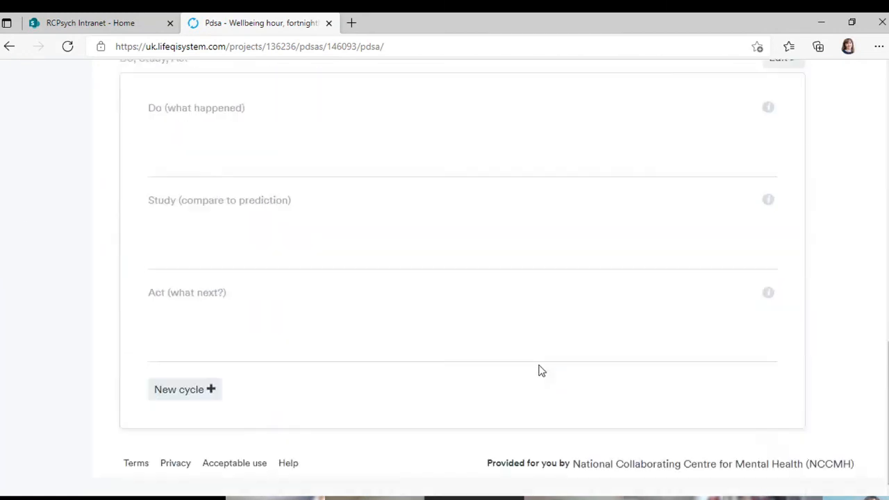
{"action": "scroll", "coordinate": [541, 370], "scroll_direction": "up", "scroll_amount": 7}
{"action": "scroll", "coordinate": [541, 369], "scroll_direction": "down", "scroll_amount": 6}
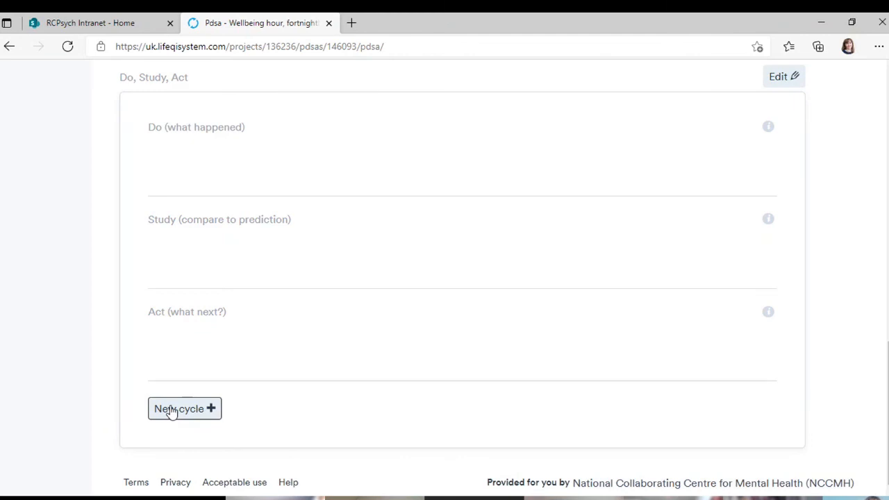
{"action": "scroll", "coordinate": [170, 411], "scroll_direction": "up", "scroll_amount": 15}
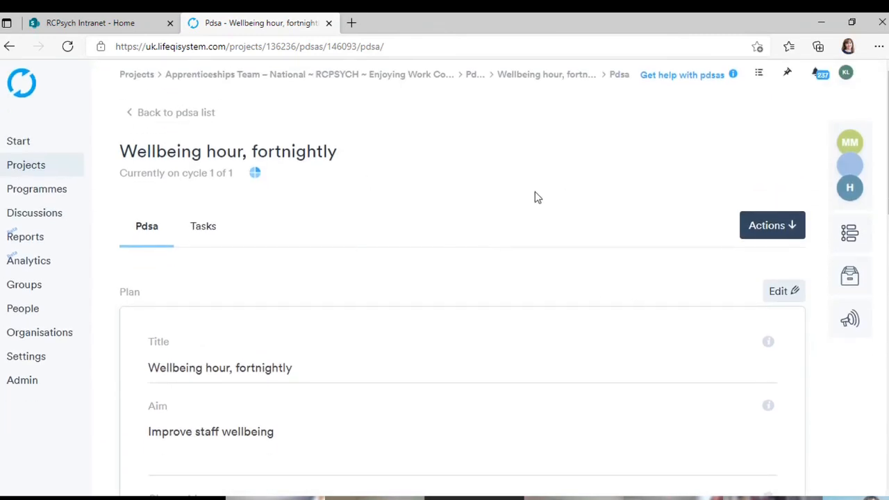
Open the wellbeing hour PDSA for editing, look over its editable fields, and return to the PDSA list without saving.
{"action": "left_click", "coordinate": [783, 293]}
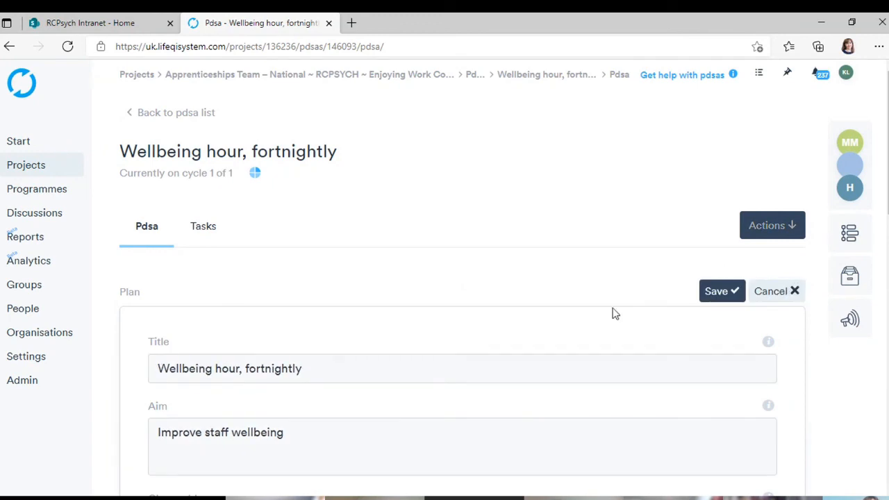
{"action": "scroll", "coordinate": [614, 313], "scroll_direction": "down", "scroll_amount": 2}
{"action": "scroll", "coordinate": [614, 313], "scroll_direction": "down", "scroll_amount": 8}
{"action": "scroll", "coordinate": [614, 313], "scroll_direction": "up", "scroll_amount": 1}
{"action": "scroll", "coordinate": [614, 314], "scroll_direction": "up", "scroll_amount": 10}
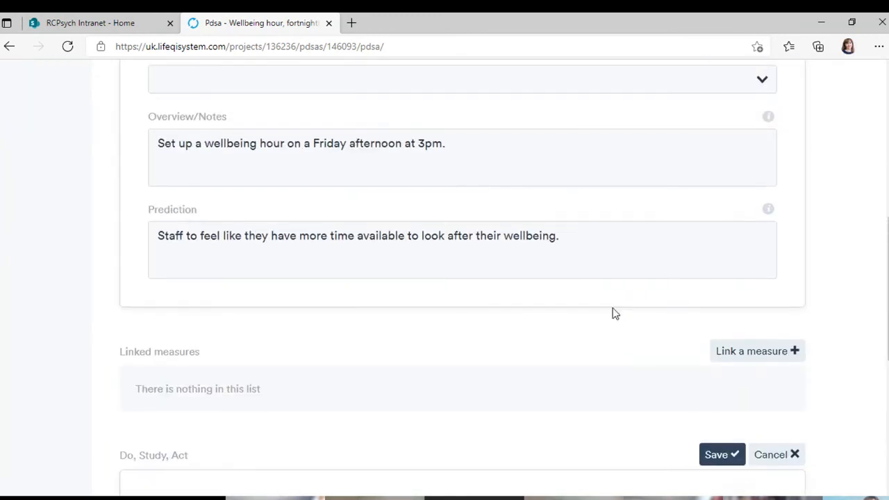
{"action": "scroll", "coordinate": [614, 313], "scroll_direction": "up", "scroll_amount": 1}
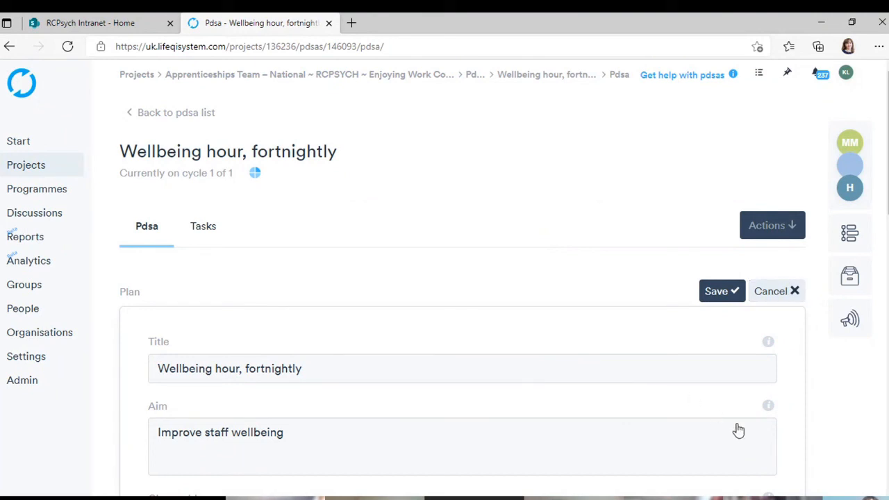
{"action": "left_click", "coordinate": [152, 116]}
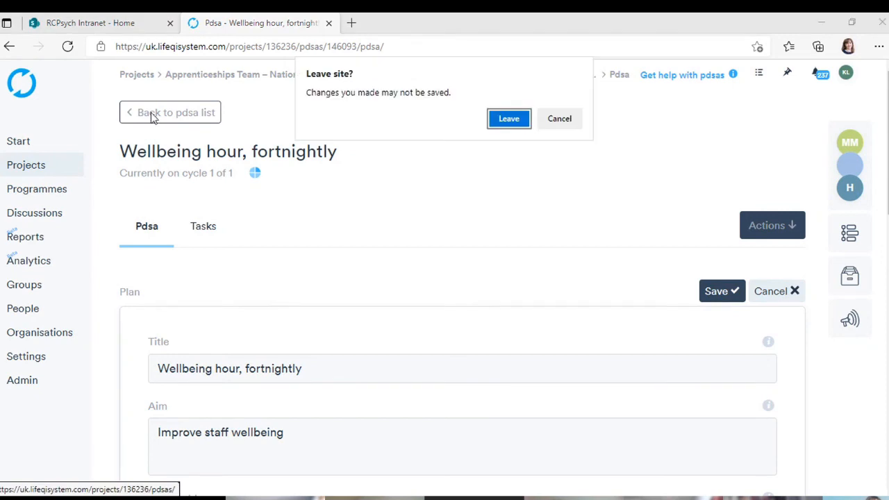
{"action": "left_click", "coordinate": [510, 123]}
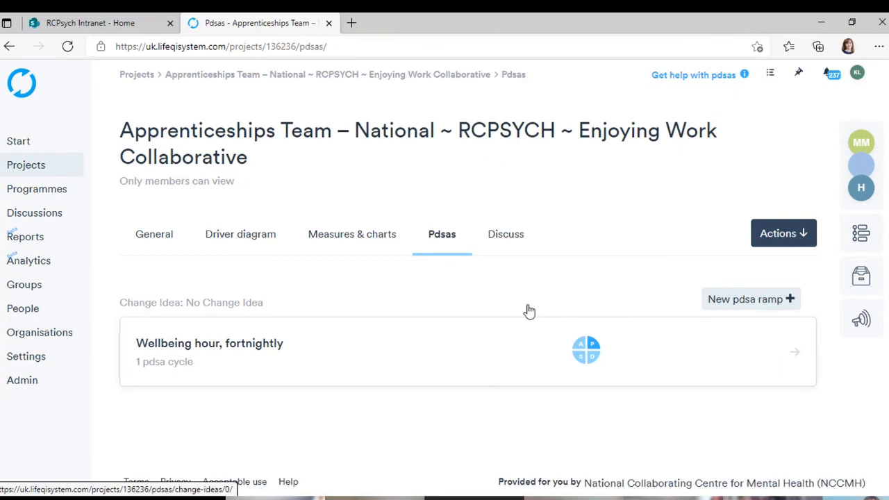
Start a new project discussion titled "What to do for wellbeing hour" and continue to its privacy and member settings.
{"action": "left_click", "coordinate": [513, 240]}
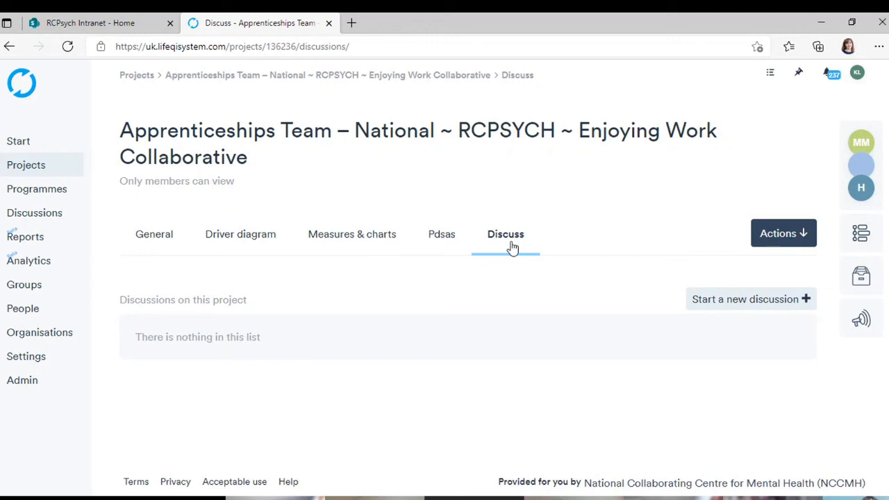
{"action": "left_click", "coordinate": [738, 300]}
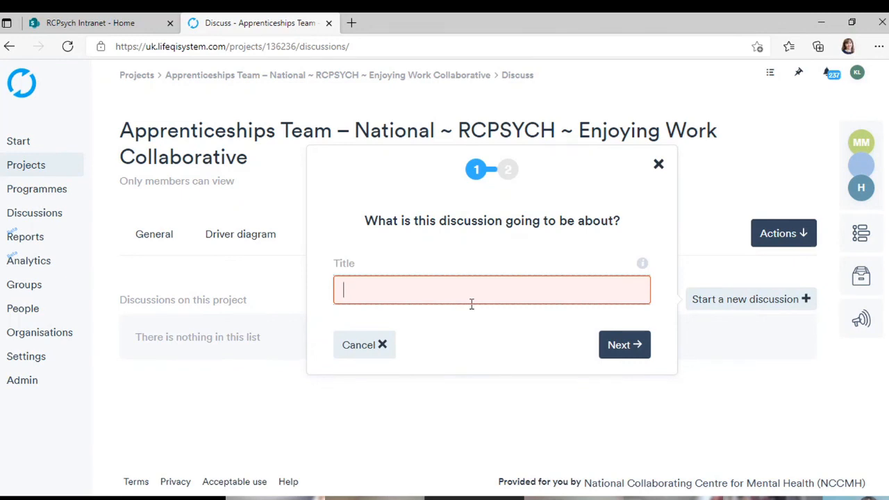
{"action": "type", "text": "What to do"}
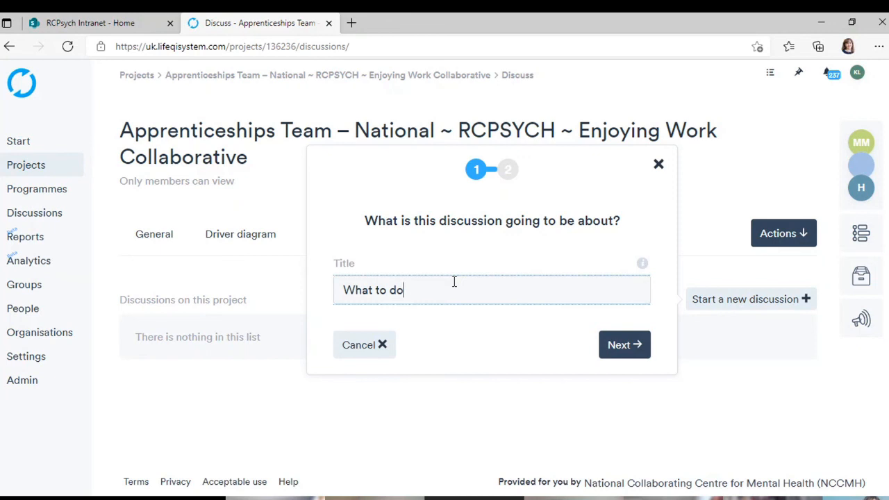
{"action": "type", "text": " for wellbeing hour"}
{"action": "left_click", "coordinate": [632, 352]}
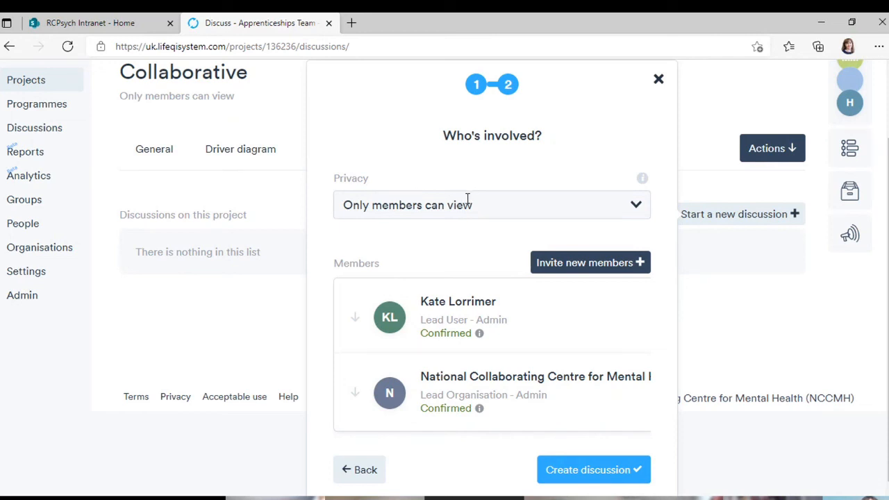
View the new discussion's privacy options and close the form without creating the discussion.
{"action": "left_click", "coordinate": [636, 205]}
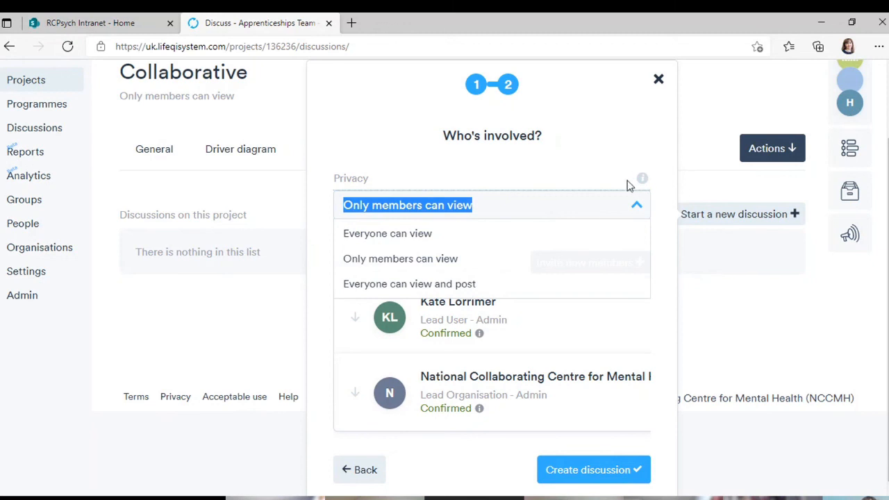
{"action": "left_click", "coordinate": [625, 136]}
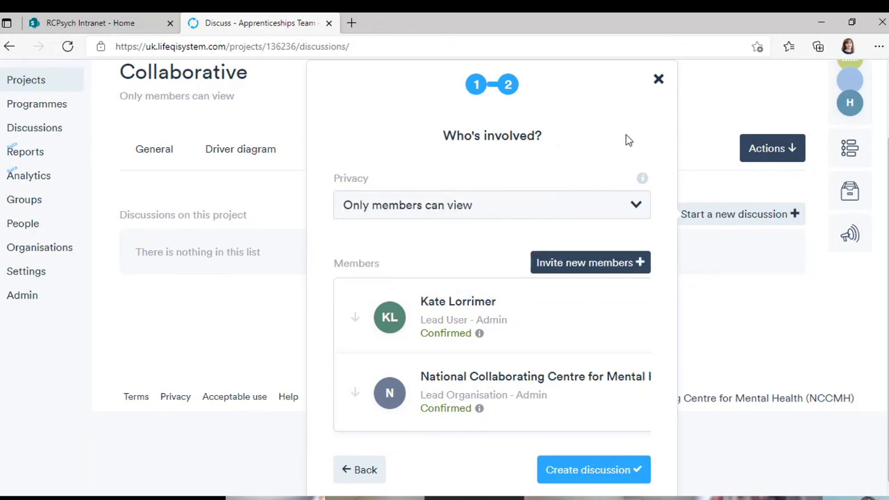
{"action": "left_click", "coordinate": [659, 79]}
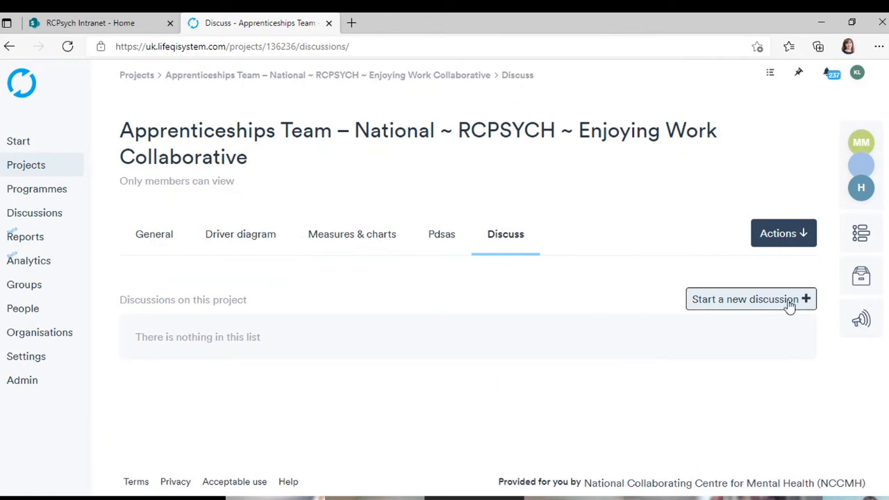
Download the Enjoying Work Change Idea Menu from the project's Programme Documents folder and close the project files.
{"action": "left_click", "coordinate": [862, 276]}
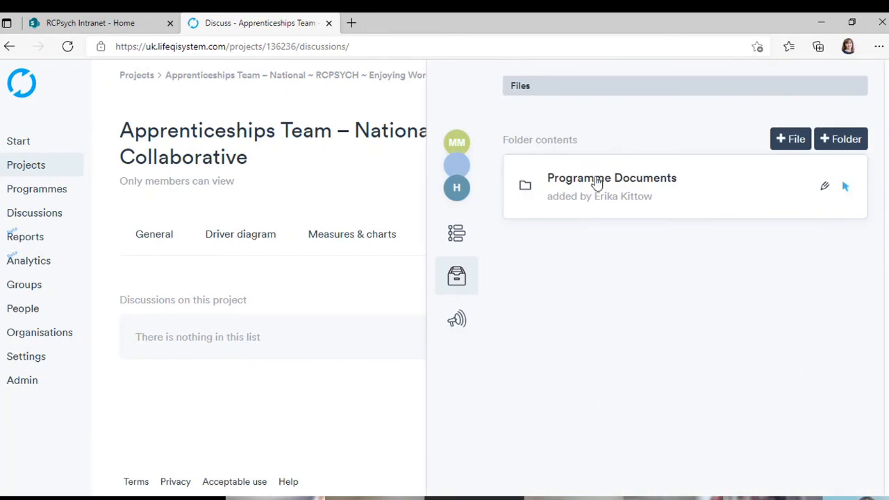
{"action": "left_click", "coordinate": [596, 182]}
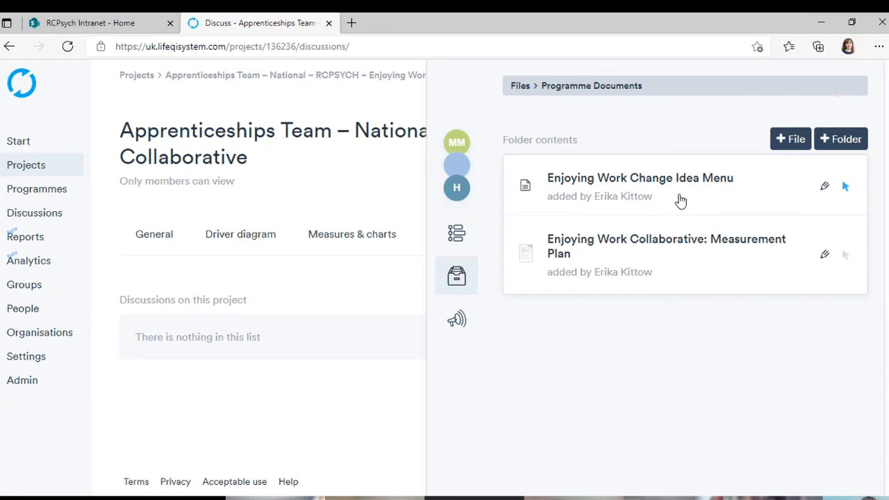
{"action": "left_click_drag", "start_coordinate": [666, 199], "coordinate": [675, 182]}
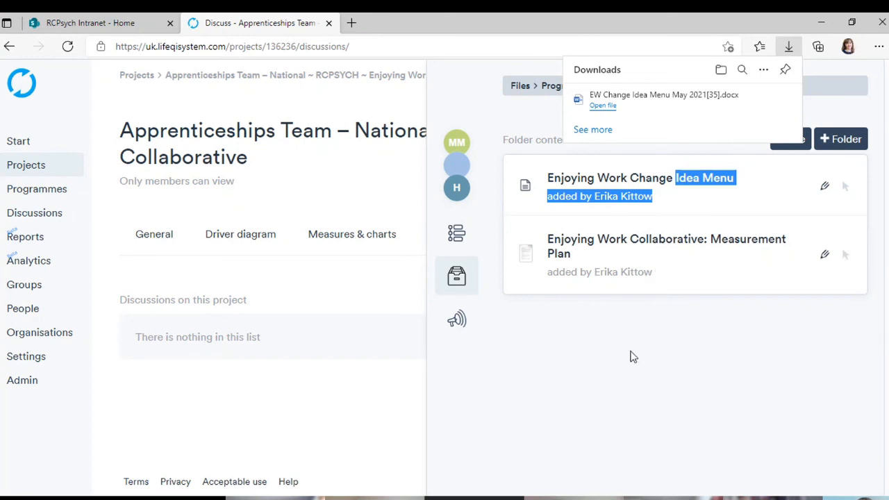
{"action": "left_click", "coordinate": [630, 395]}
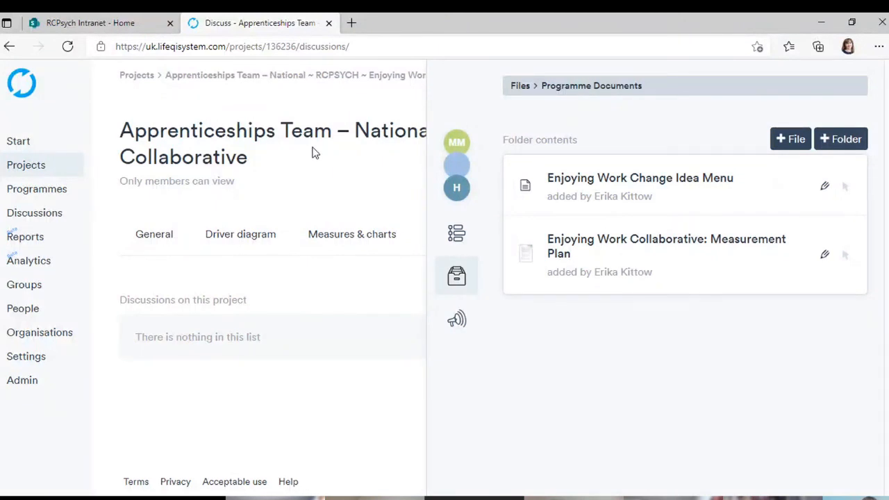
{"action": "left_click", "coordinate": [347, 166]}
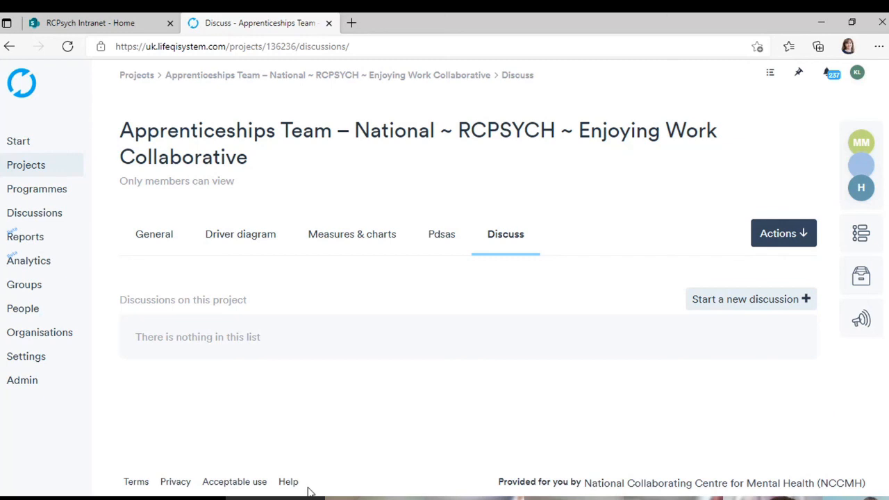
Open the outcome measure "People who have enjoyed being at work on a frequent basis" and its Apprenticeships Team – National chart.
{"action": "left_click", "coordinate": [348, 237]}
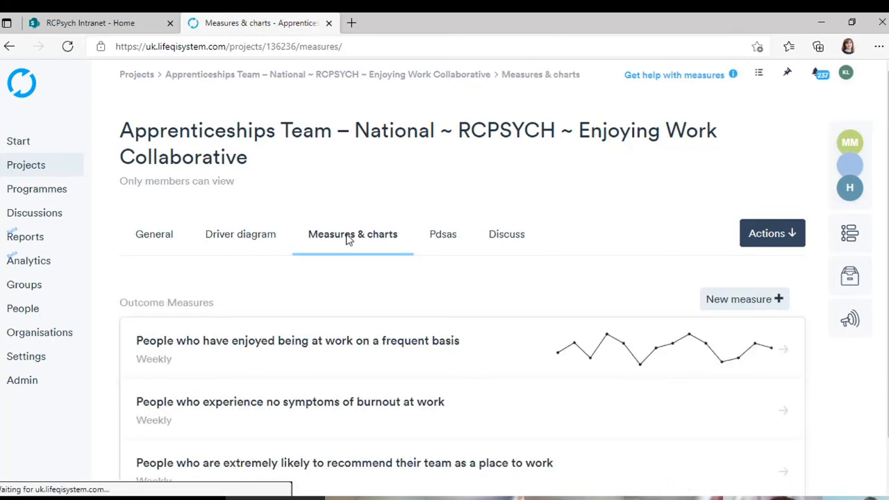
{"action": "left_click", "coordinate": [334, 346]}
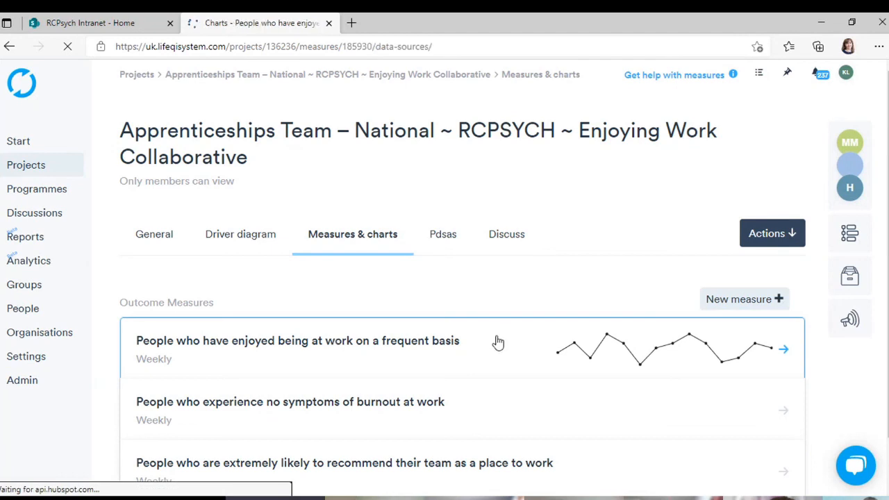
{"action": "scroll", "coordinate": [516, 217], "scroll_direction": "down", "scroll_amount": 1}
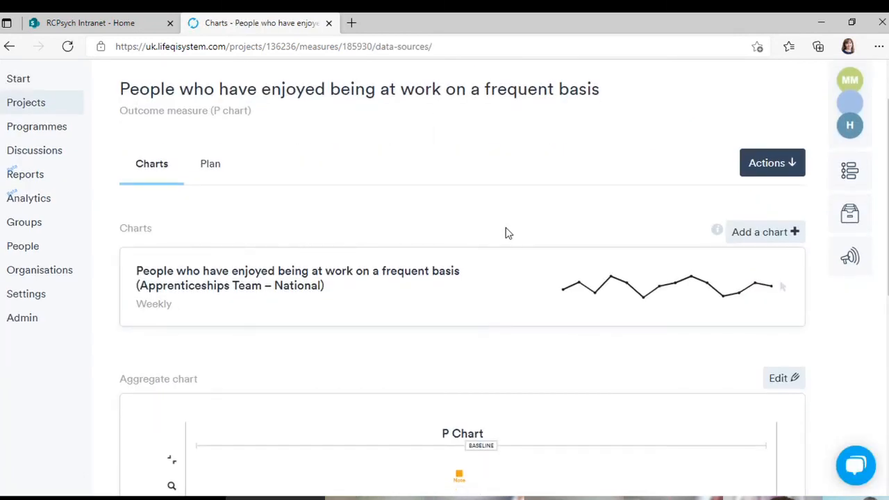
{"action": "scroll", "coordinate": [417, 272], "scroll_direction": "down", "scroll_amount": 5}
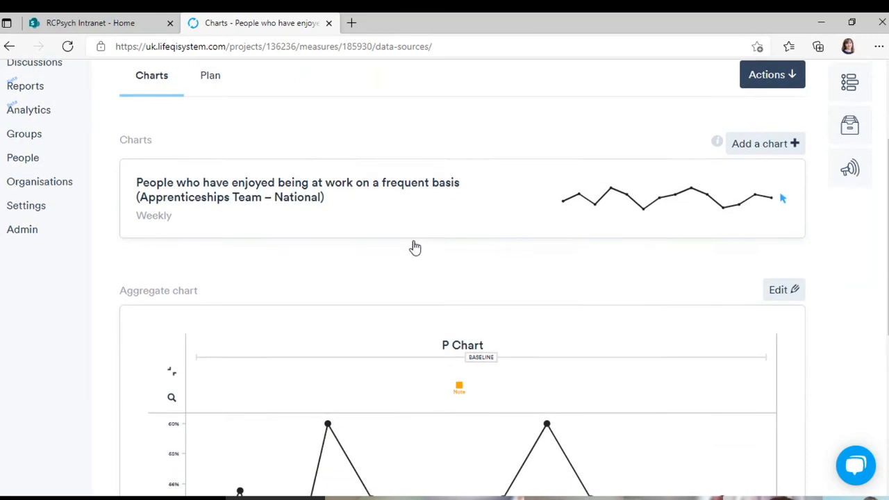
{"action": "scroll", "coordinate": [413, 246], "scroll_direction": "up", "scroll_amount": 4}
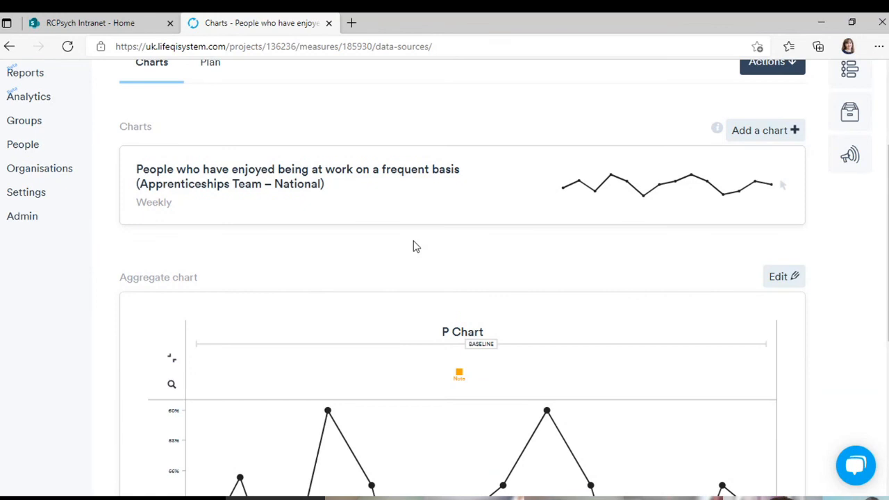
{"action": "scroll", "coordinate": [410, 230], "scroll_direction": "down", "scroll_amount": 1}
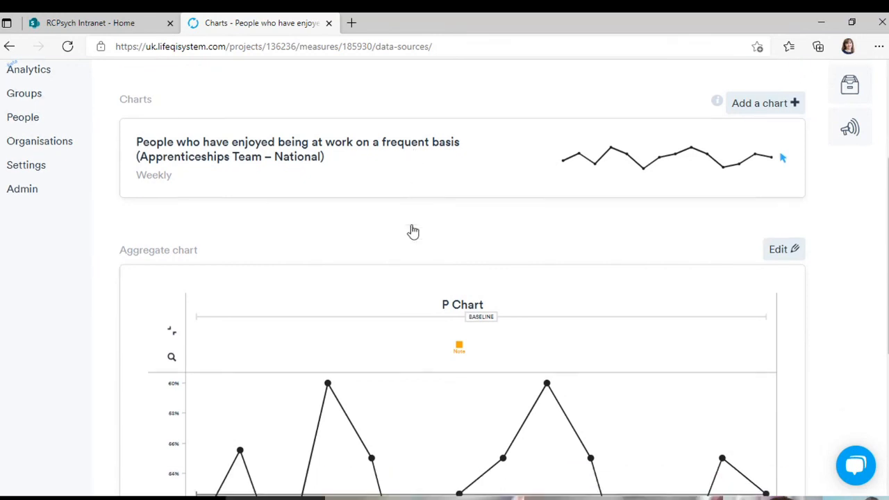
{"action": "left_click", "coordinate": [364, 147]}
Examine the P chart's data points, centre line and note, along with the time period, count and total data.
{"action": "scroll", "coordinate": [367, 146], "scroll_direction": "down", "scroll_amount": 1}
{"action": "scroll", "coordinate": [366, 146], "scroll_direction": "down", "scroll_amount": 2}
{"action": "scroll", "coordinate": [367, 146], "scroll_direction": "down", "scroll_amount": 2}
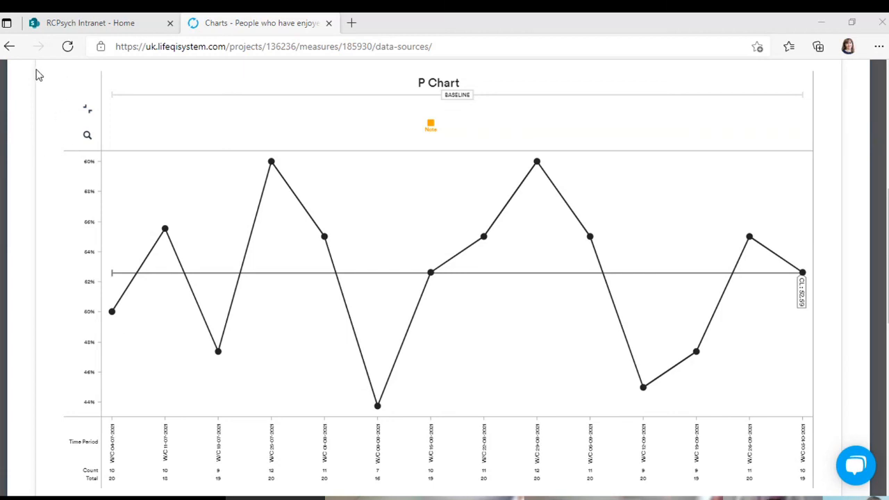
{"action": "left_click_drag", "start_coordinate": [38, 75], "coordinate": [89, 151]}
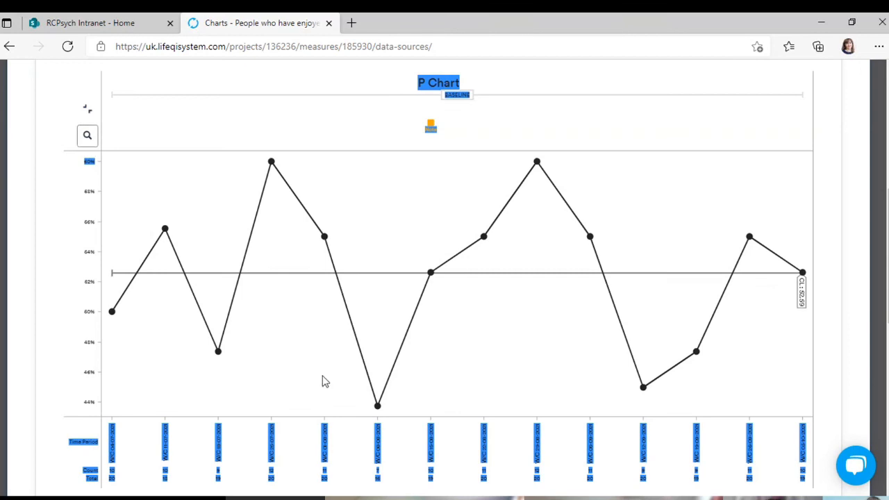
{"action": "left_click", "coordinate": [770, 380]}
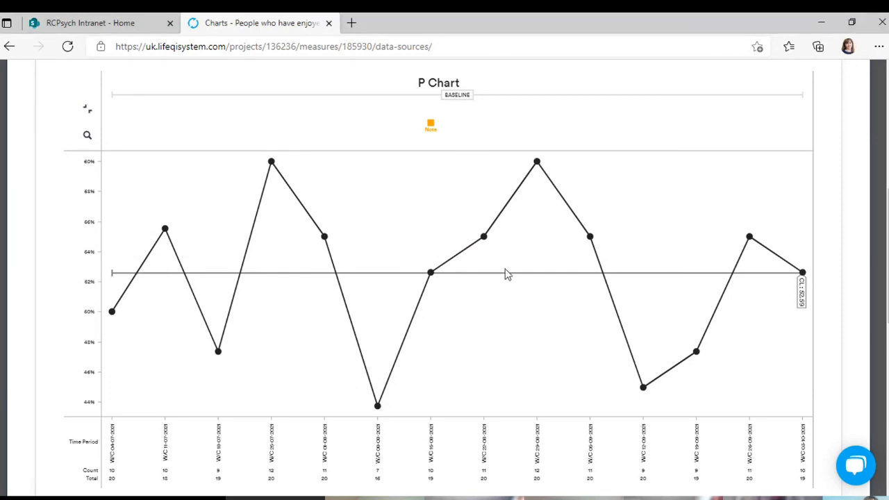
{"action": "scroll", "coordinate": [717, 268], "scroll_direction": "up", "scroll_amount": 1}
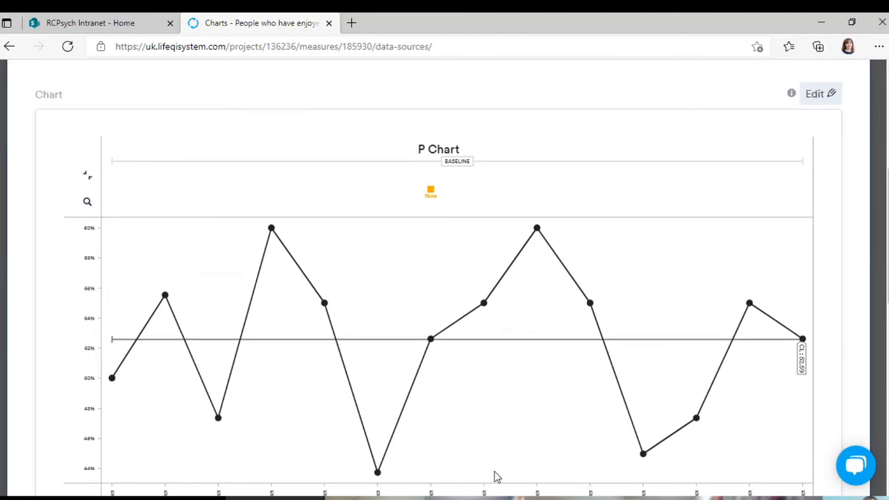
{"action": "scroll", "coordinate": [618, 388], "scroll_direction": "down", "scroll_amount": 3}
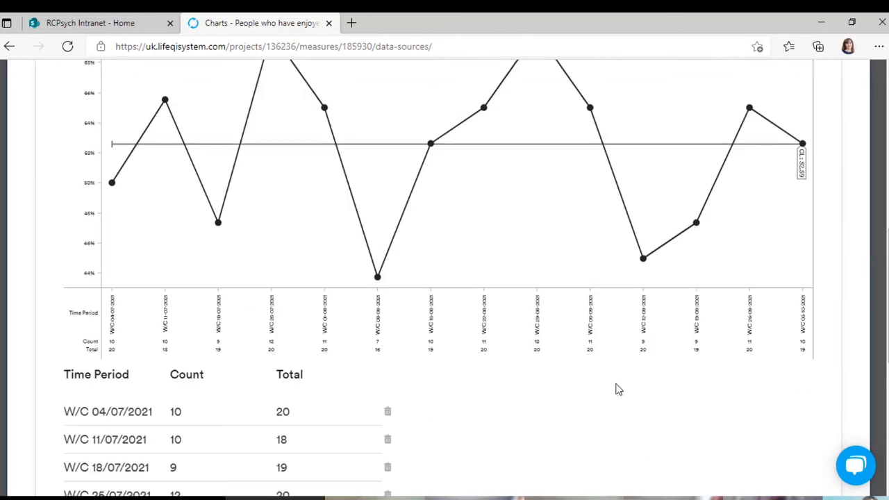
{"action": "scroll", "coordinate": [618, 389], "scroll_direction": "up", "scroll_amount": 4}
{"action": "scroll", "coordinate": [618, 389], "scroll_direction": "up", "scroll_amount": 1}
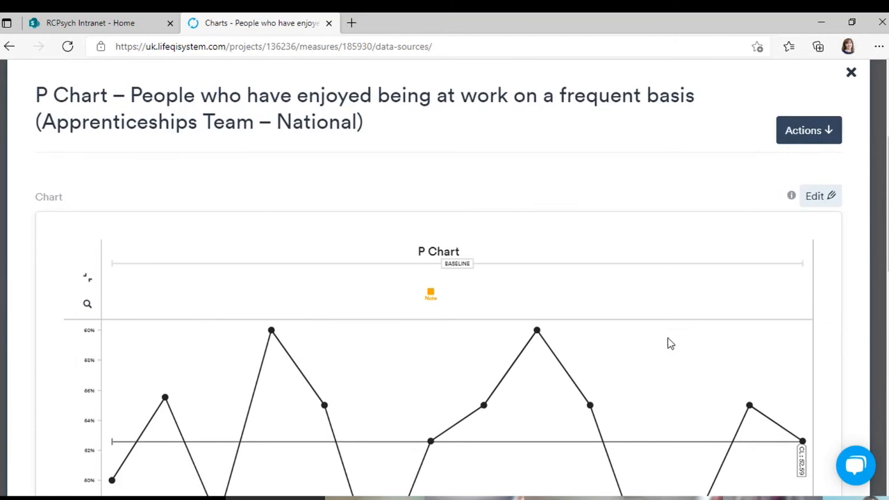
Show the P chart's export options.
{"action": "left_click", "coordinate": [805, 137]}
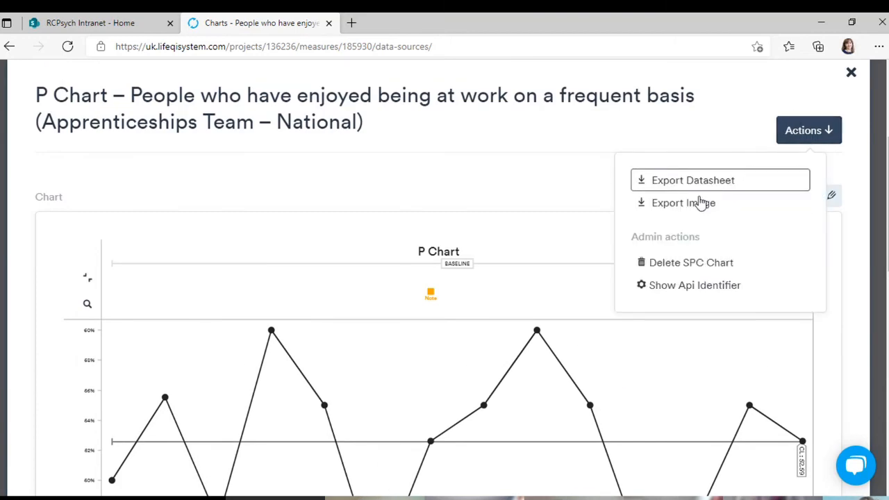